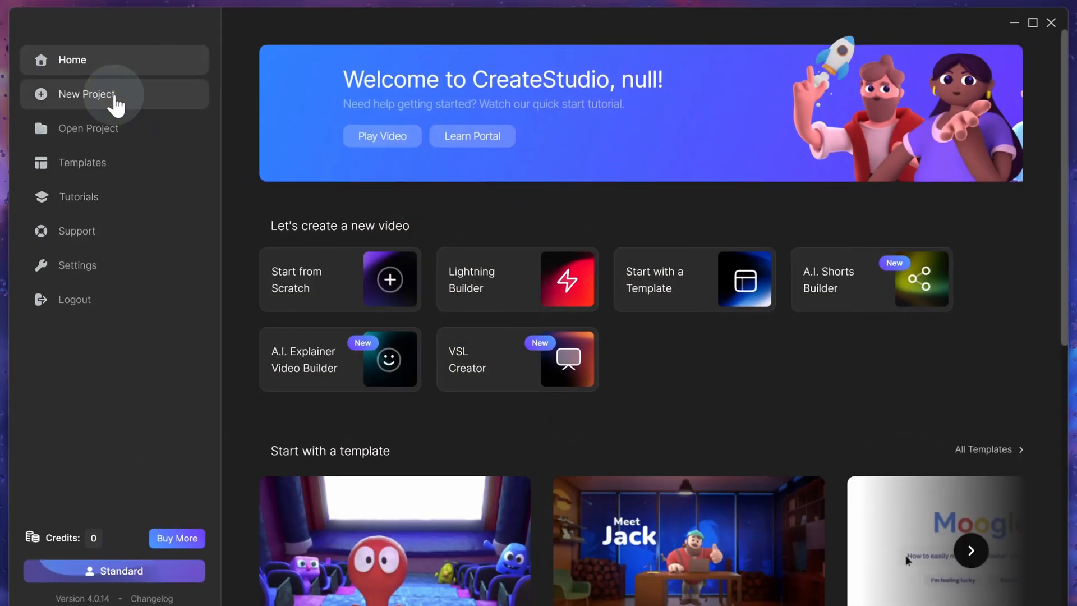
Step: Create a new blank project and set its canvas color to white (ffffff)
left_click(87, 94)
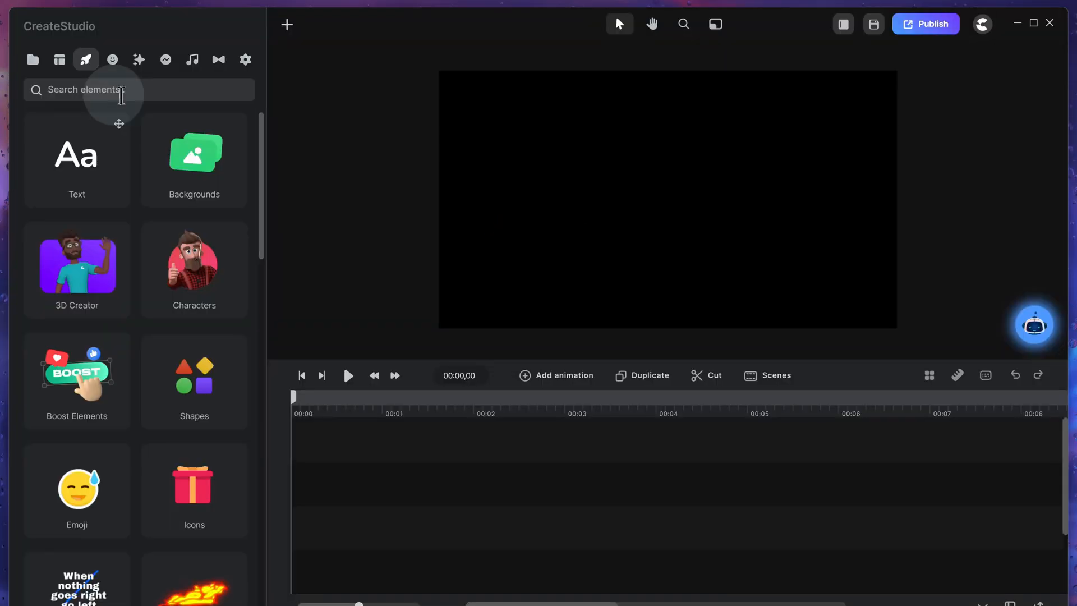
left_click(246, 61)
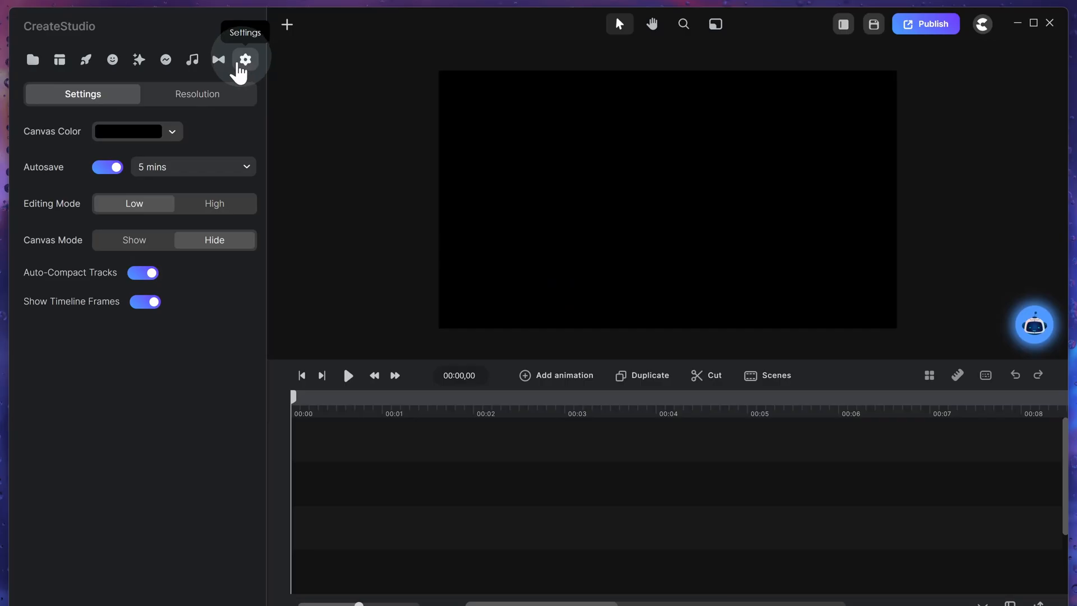
left_click(131, 135)
left_click_drag(157, 166, 122, 150)
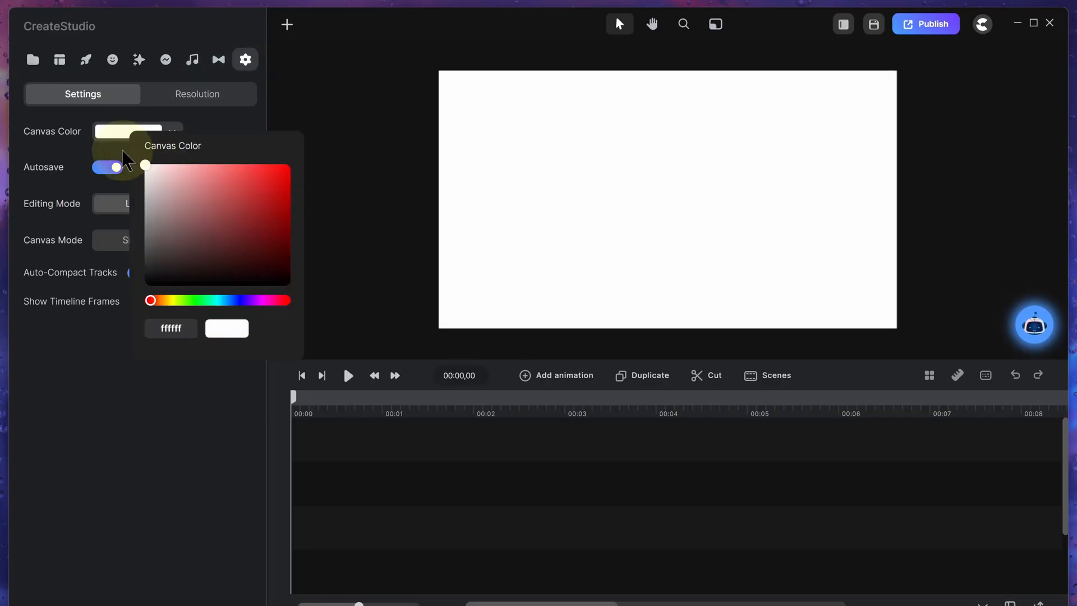
Step: Set the project's resolution to 3840 by 2160
left_click(230, 95)
left_click(175, 193)
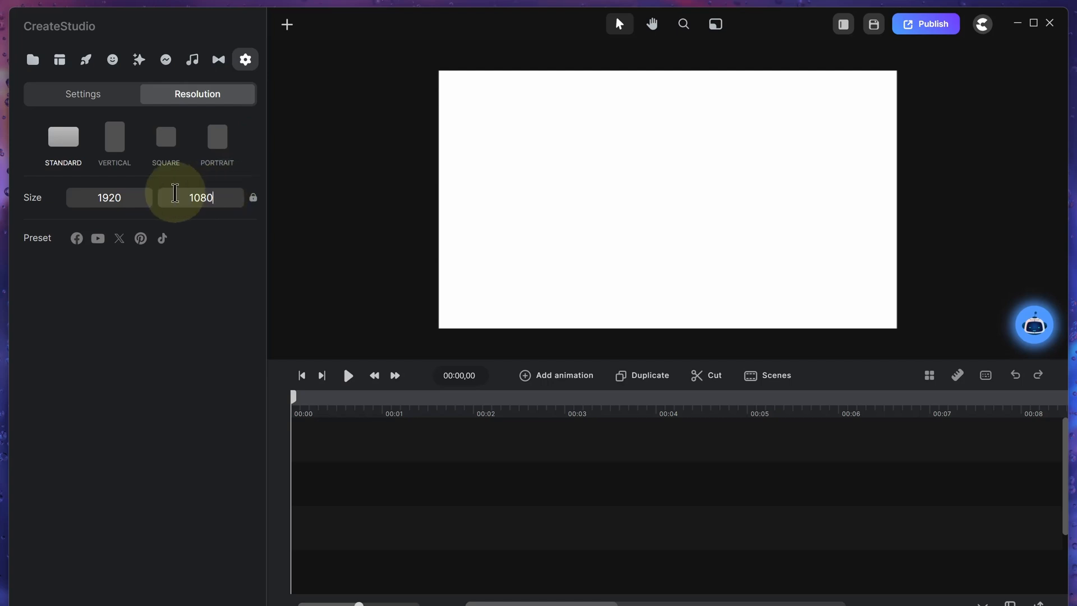
type("2160")
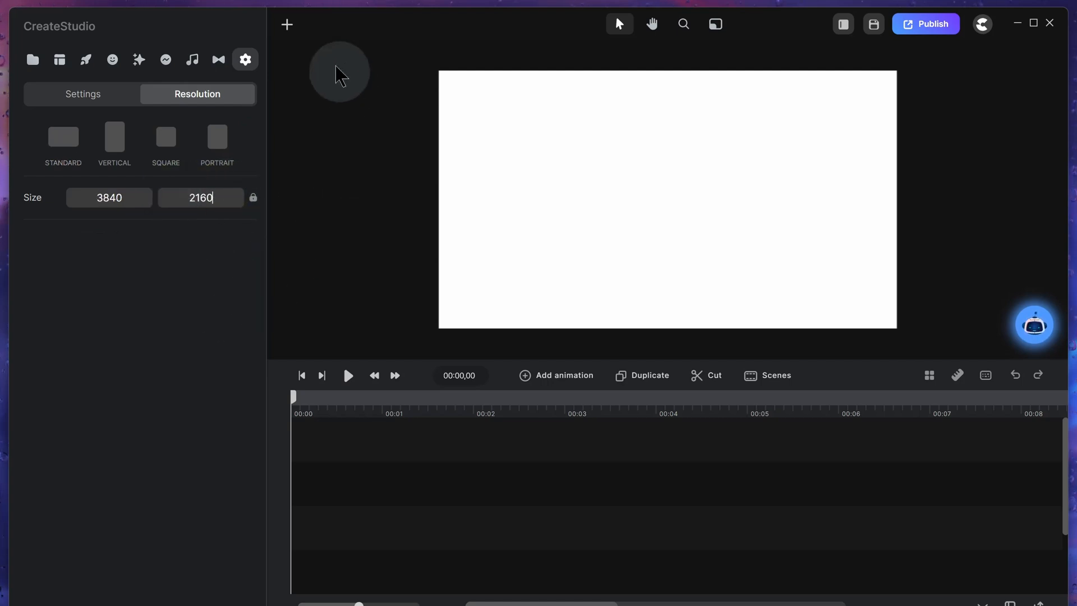
Step: Add a square shape to the canvas and rename its layer Button
left_click(288, 25)
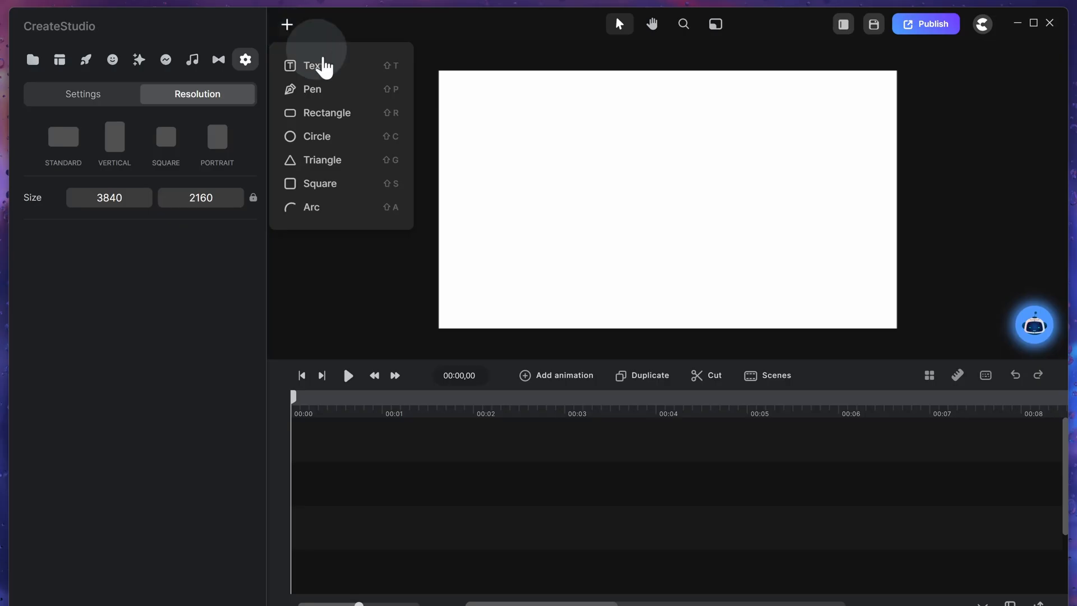
left_click(347, 192)
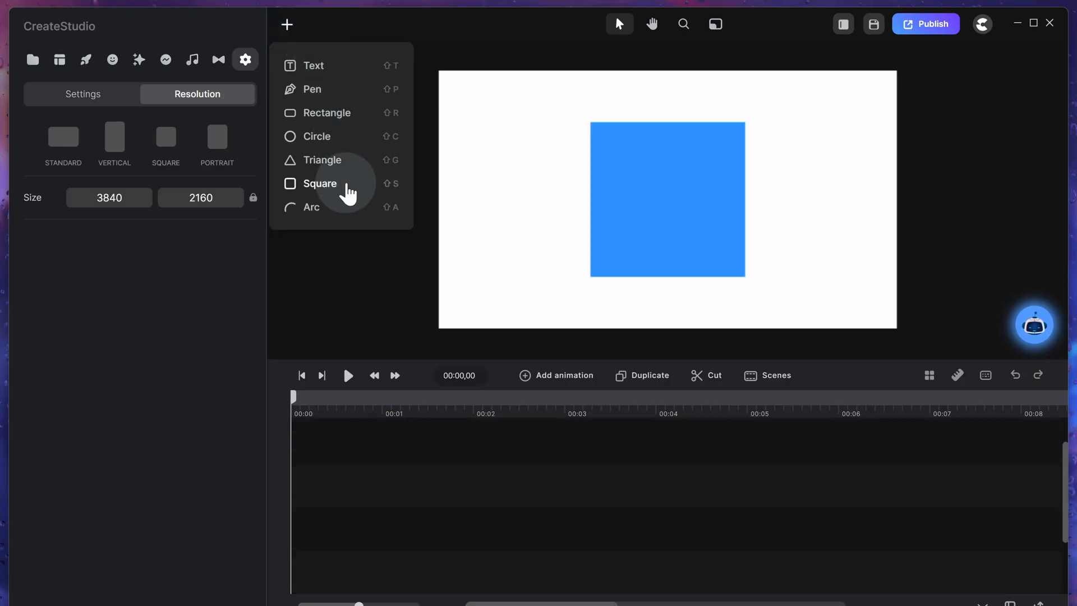
right_click(413, 527)
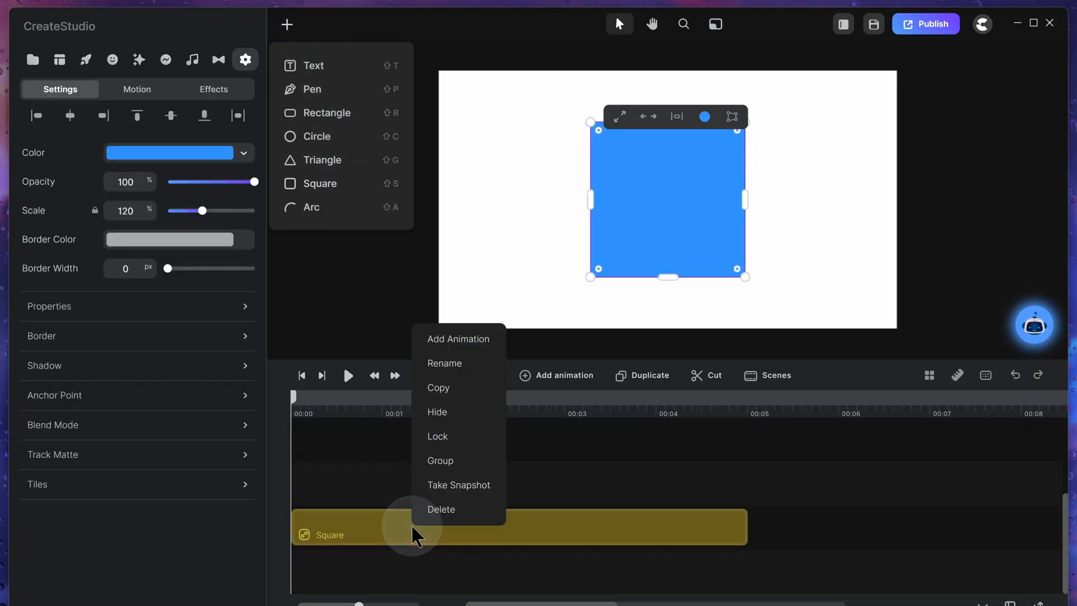
left_click(470, 371)
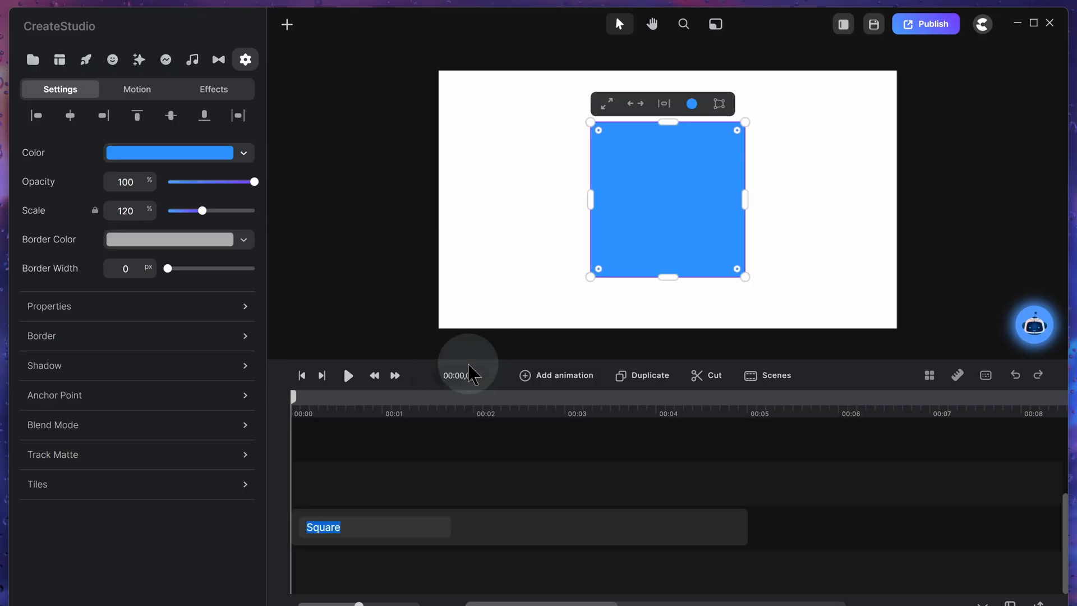
type("Button")
key("Return")
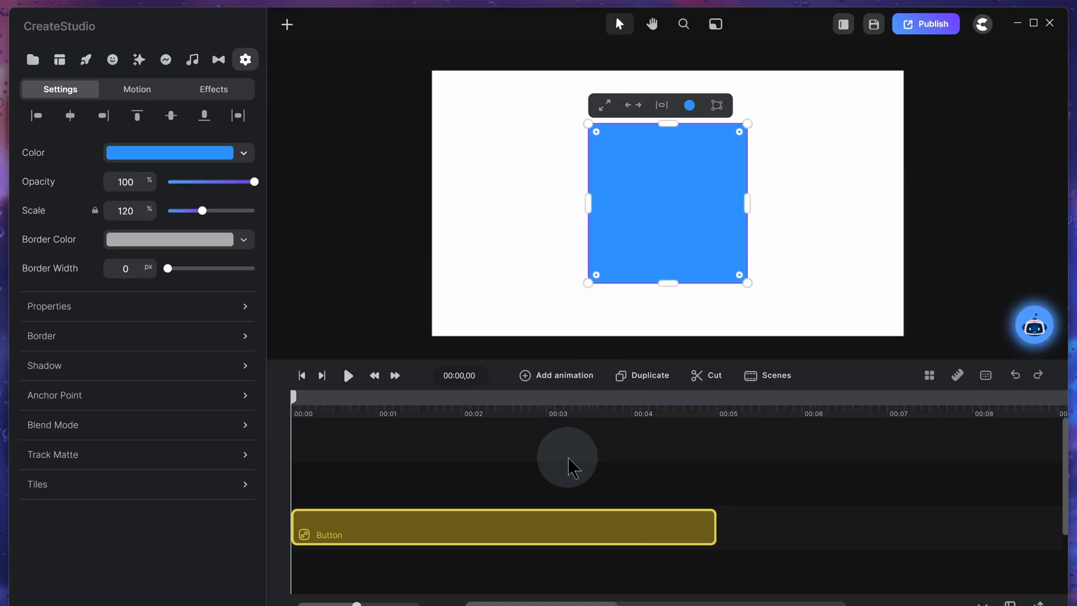
Step: Set the Button square's fill color to 747475 and its scale to 25%
left_click(224, 167)
double_click(267, 298)
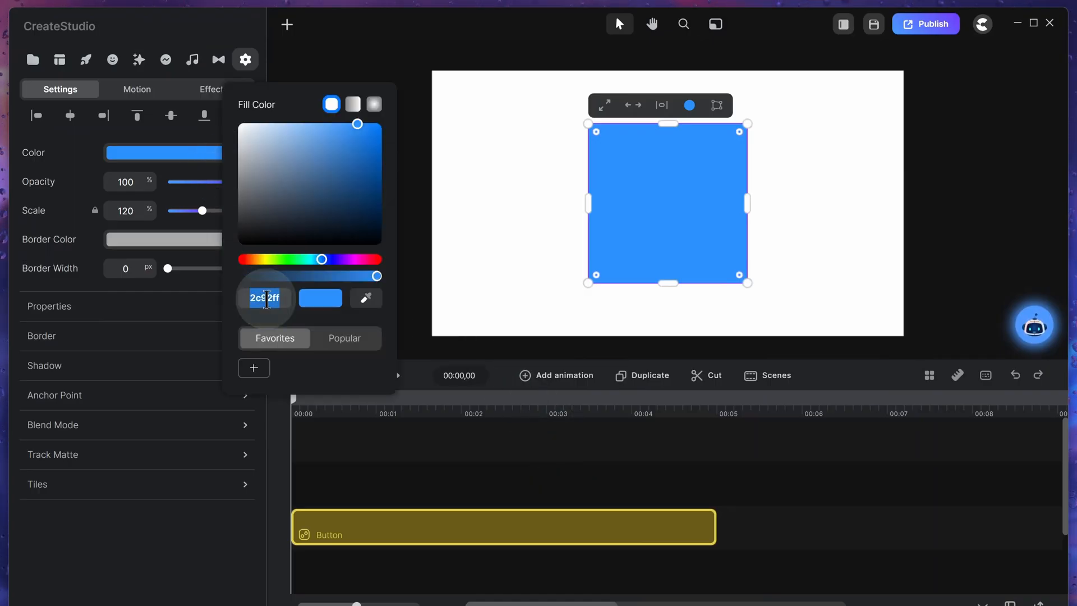
type("747475")
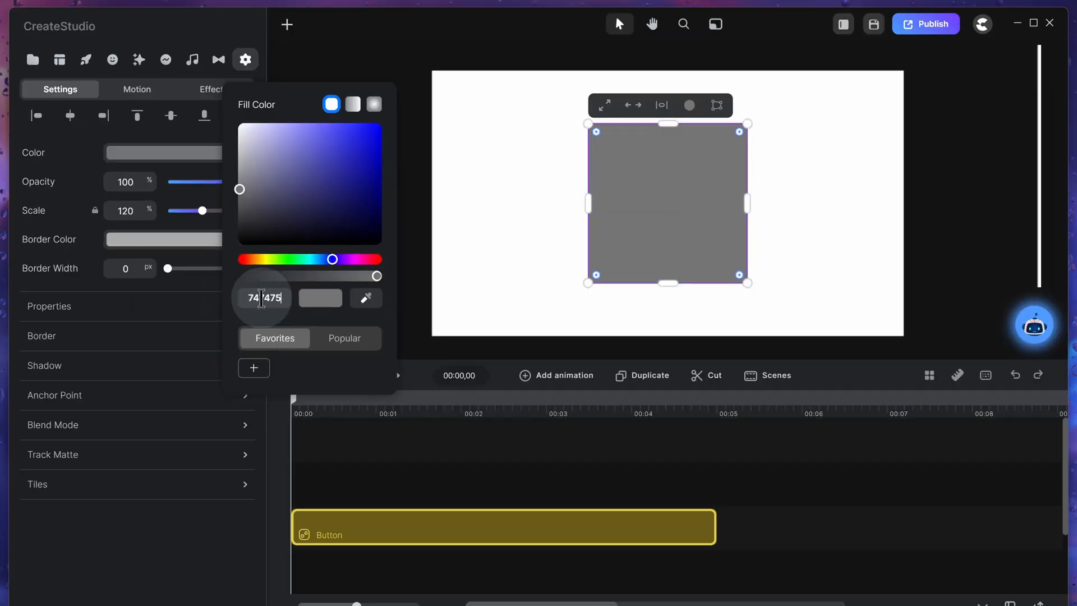
left_click(34, 204)
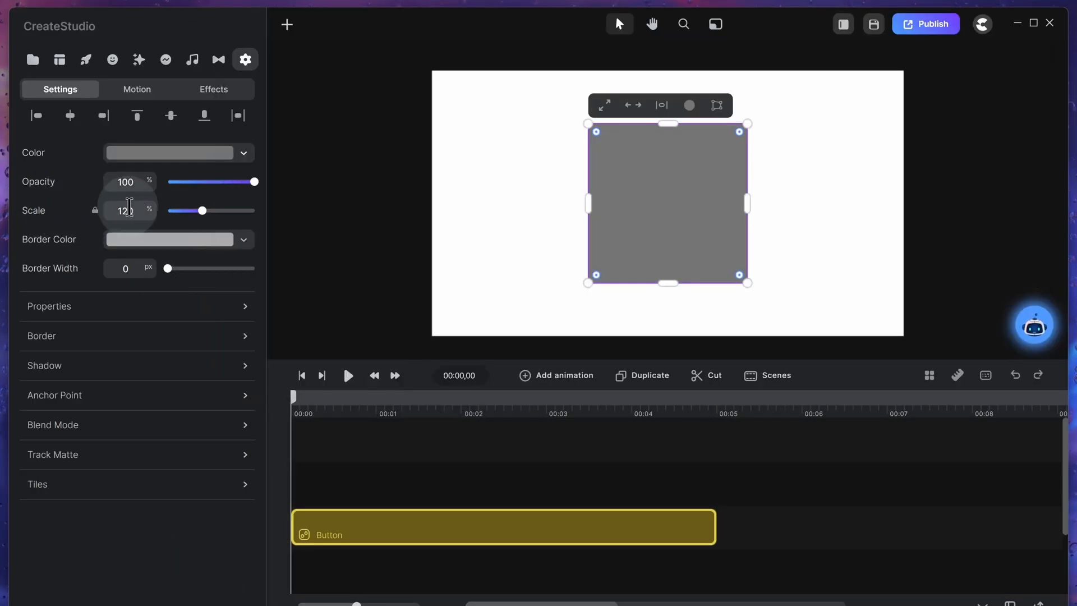
left_click_drag(129, 206, 109, 207)
type("25")
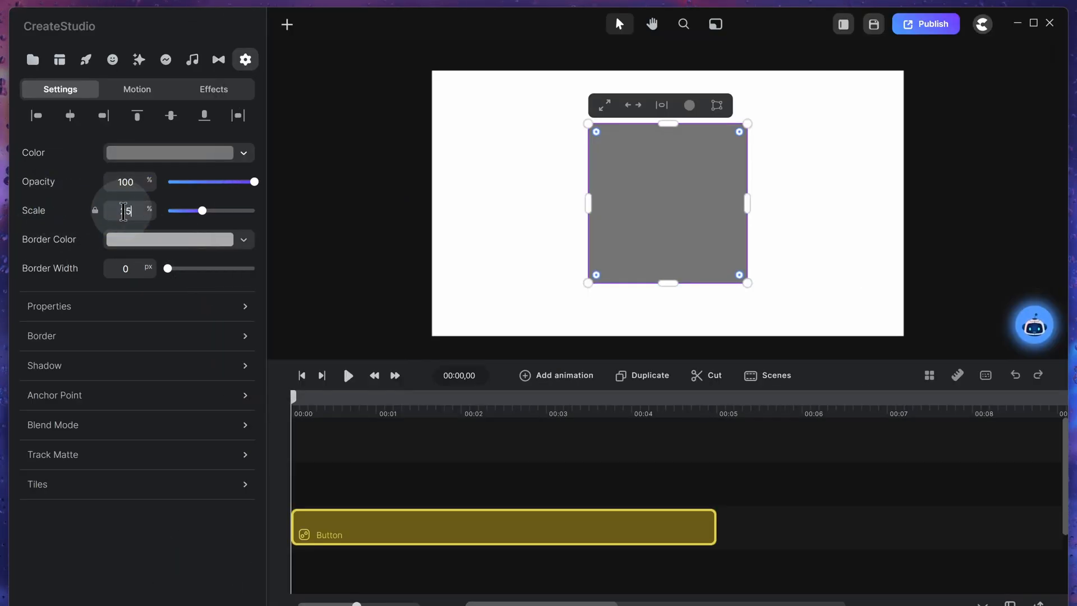
key("Return")
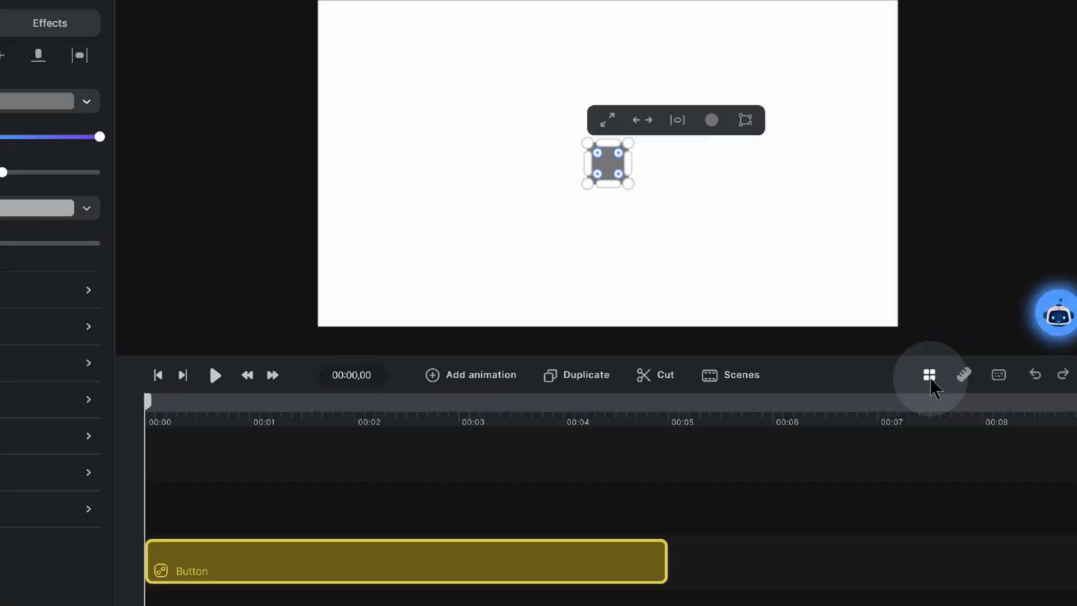
Step: Turn on Action Safe Lines and move the Button square rightward along the horizontal centre, just inside the right inner guide
left_click(930, 377)
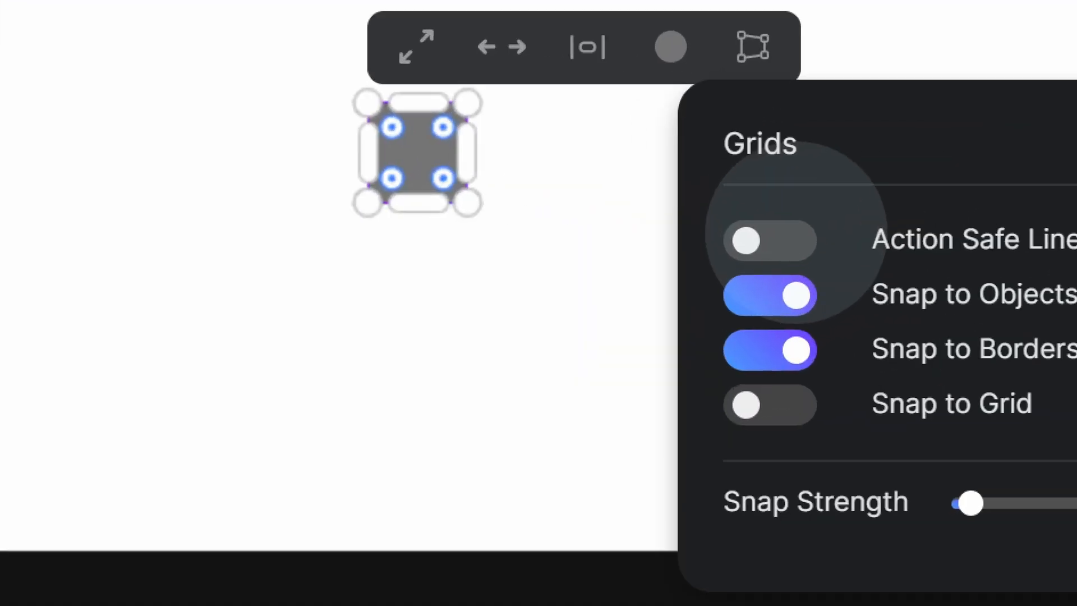
left_click(794, 233)
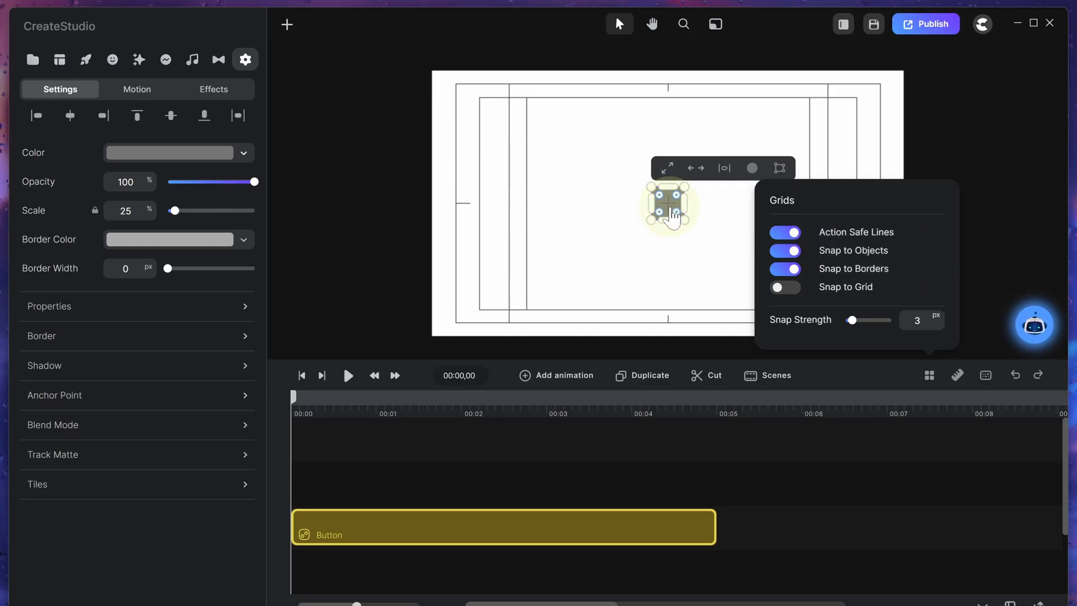
left_click_drag(672, 216, 783, 206)
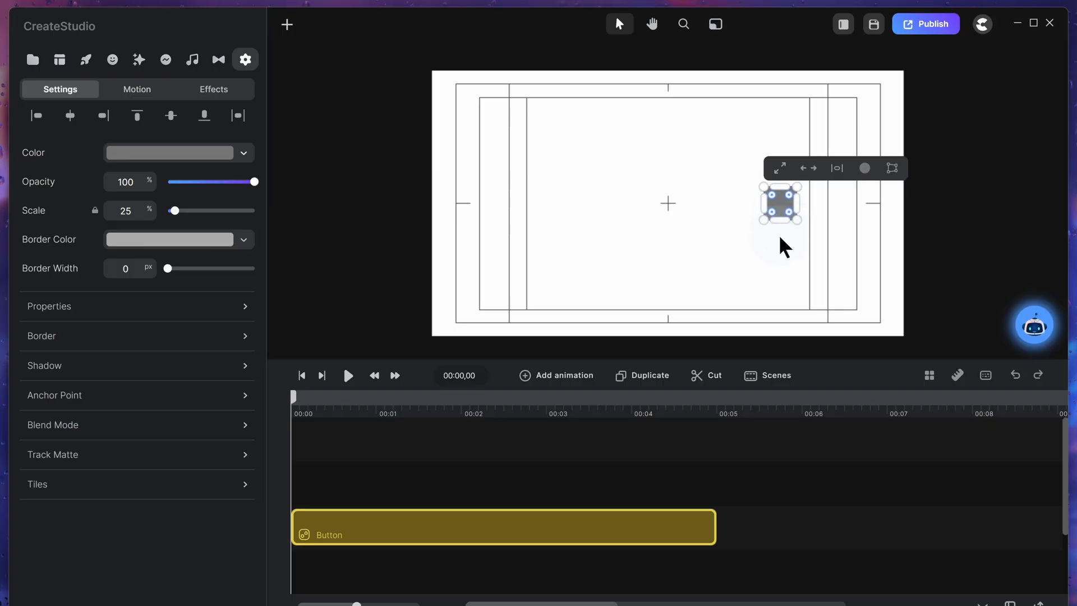
Step: Add a rectangle shape to the canvas and rename its layer Input
left_click(289, 27)
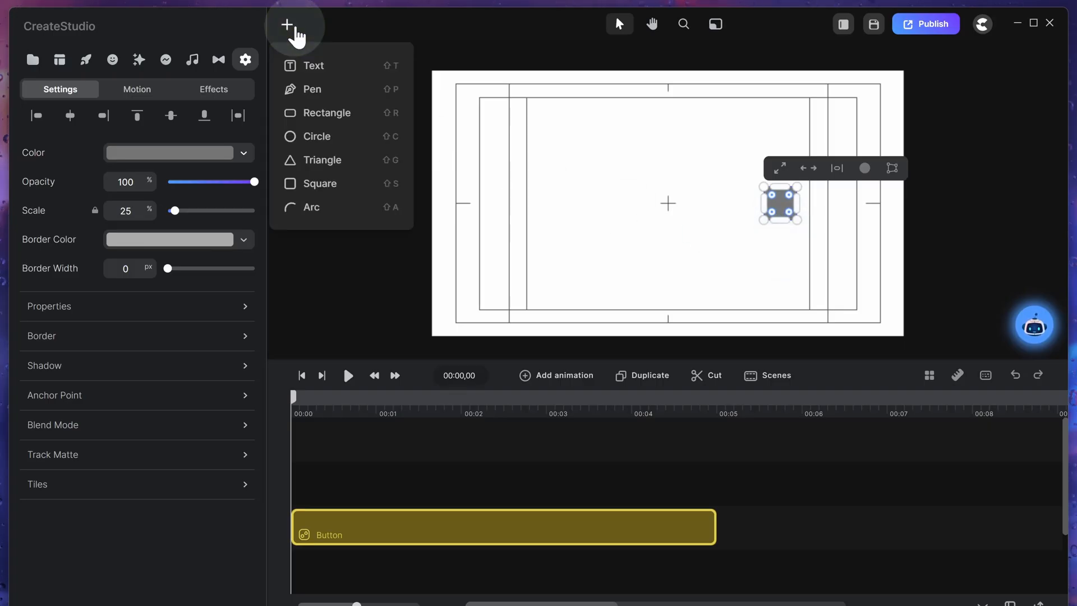
left_click(344, 124)
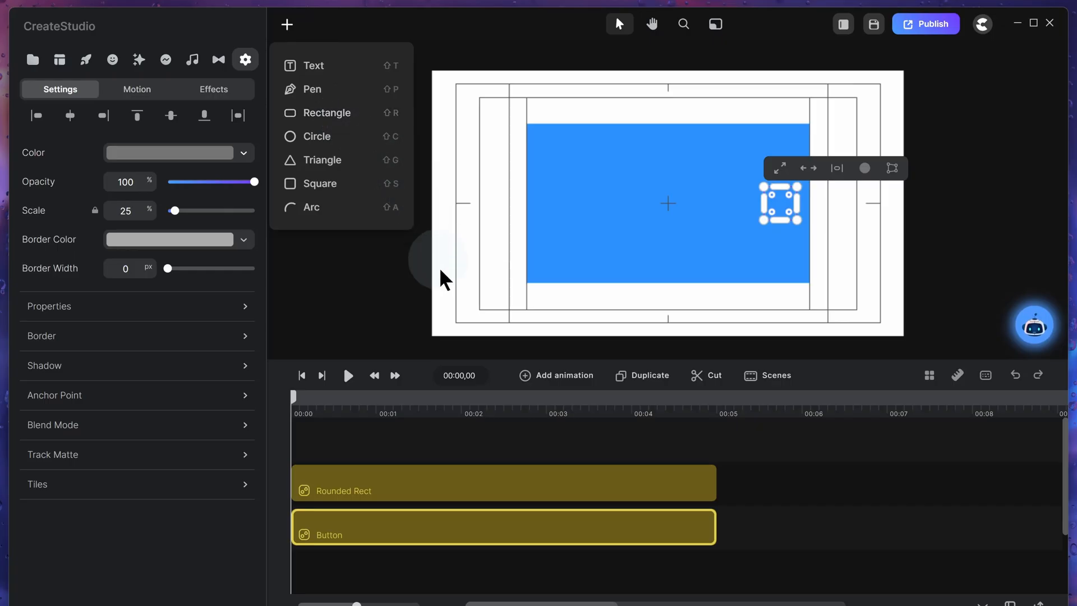
left_click(389, 478)
right_click(391, 480)
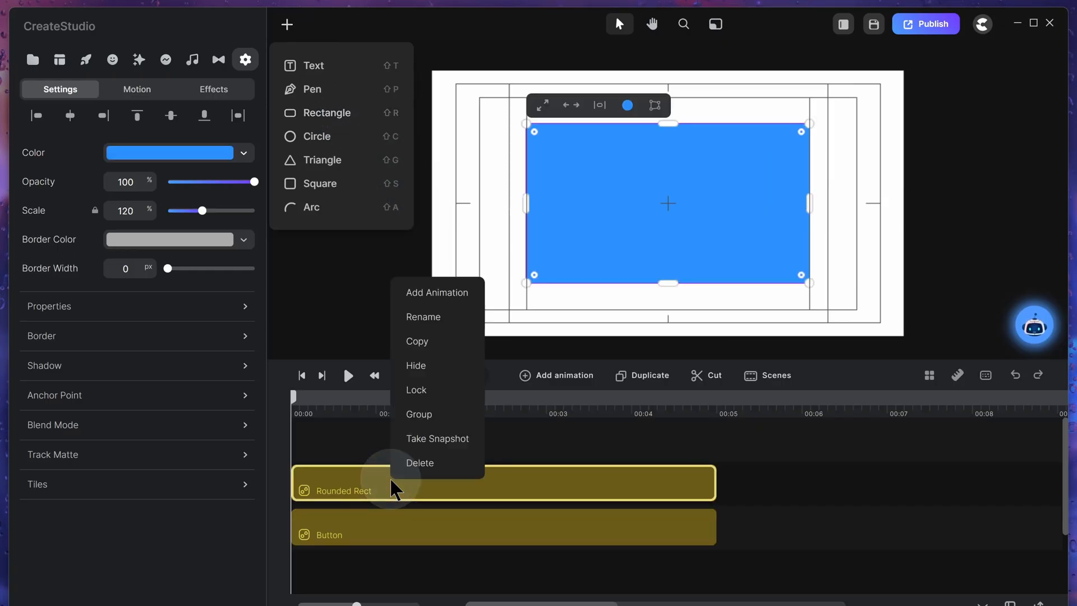
left_click(438, 320)
key("Return")
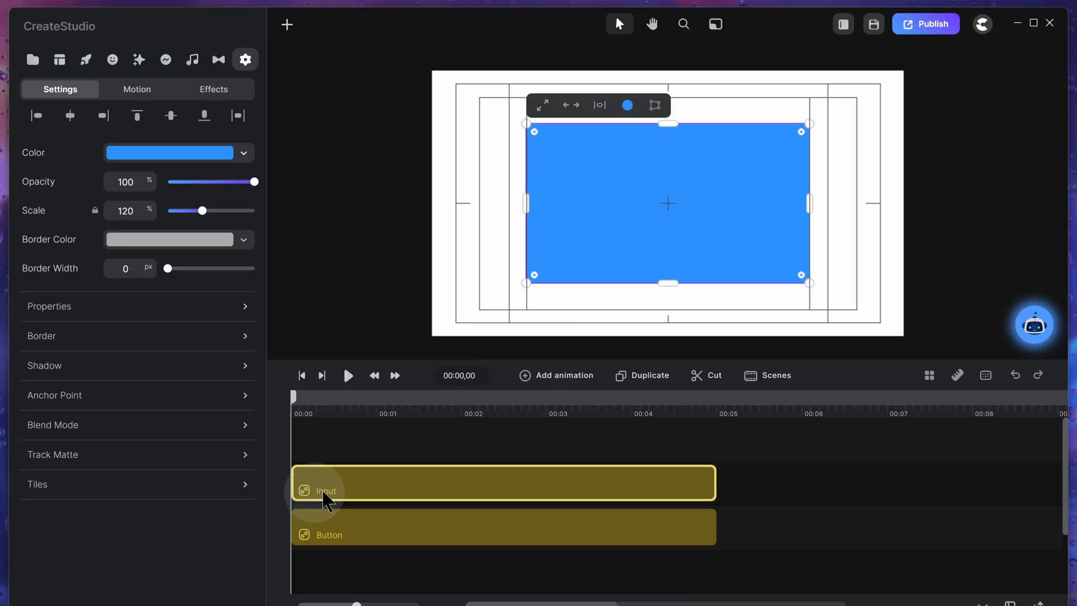
Step: Set the Input rectangle's fill color to aaaaaa
left_click(215, 163)
double_click(255, 294)
type("AAAAAA")
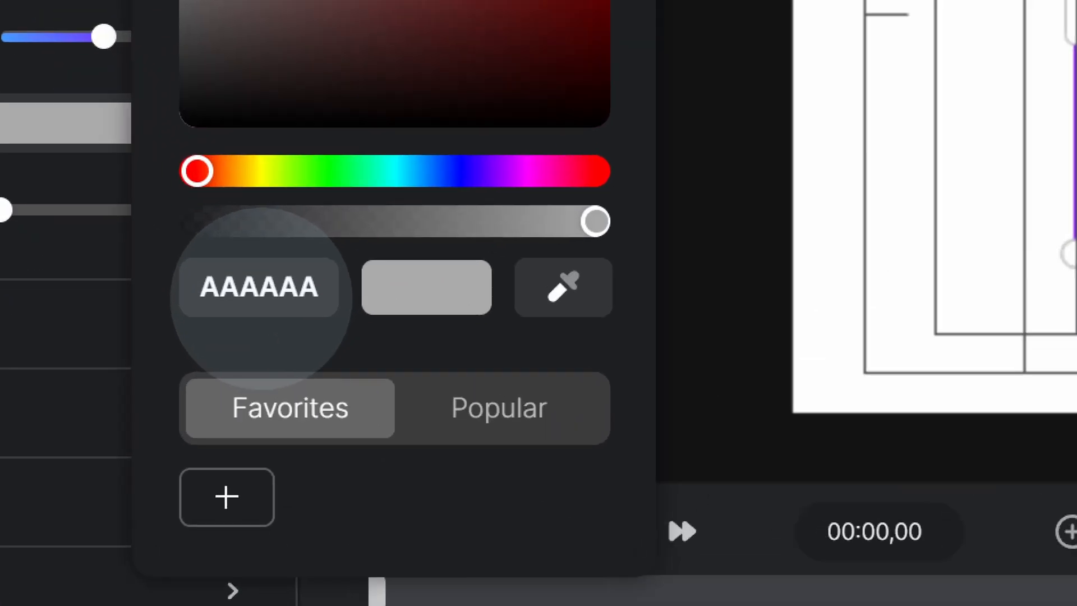
double_click(253, 297)
type("aaaaaa")
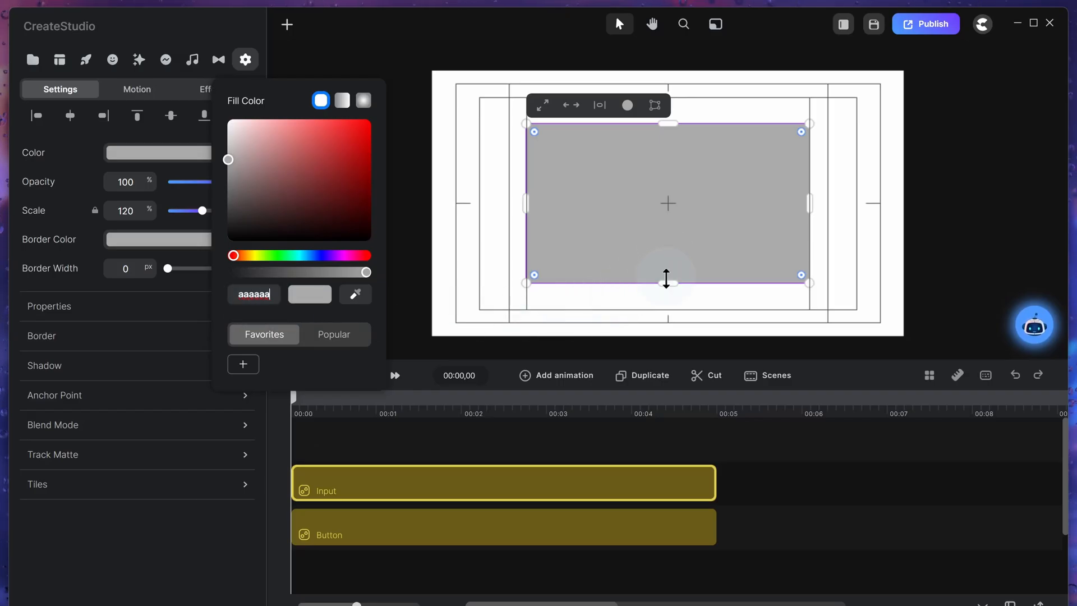
Step: Resize the Input rectangle into a long bar matching the Button's height and right edge, and place its layer below Button
left_click_drag(667, 279, 676, 221)
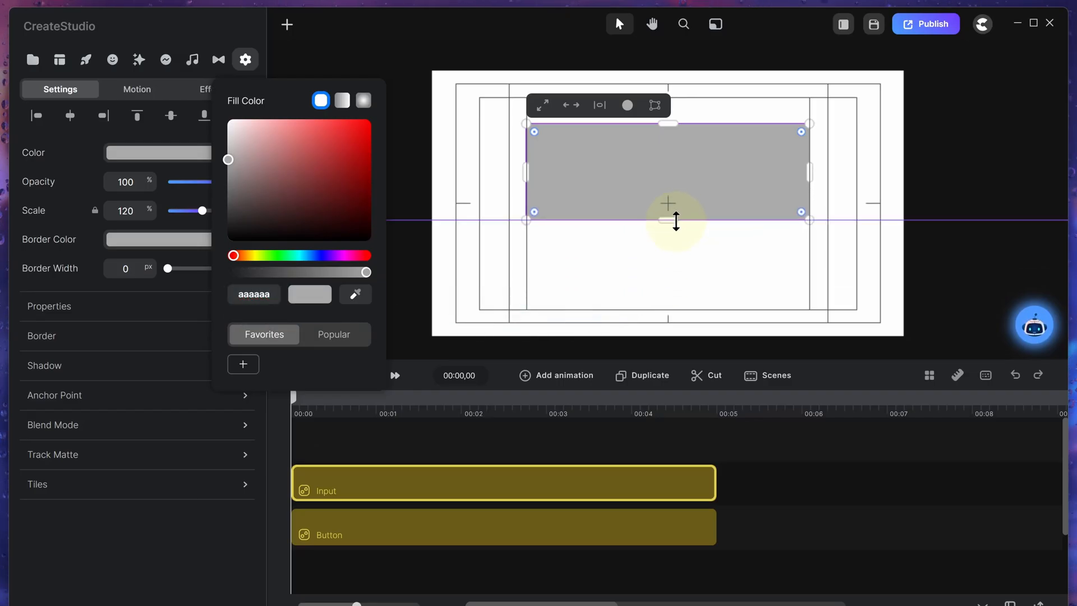
left_click_drag(667, 123, 664, 190)
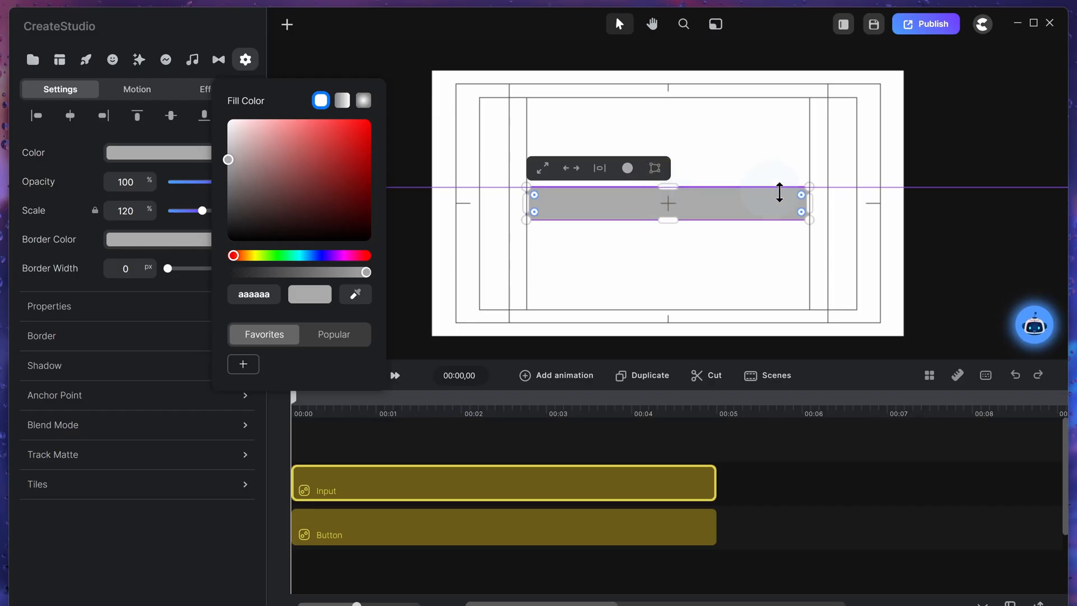
left_click_drag(806, 197, 773, 198)
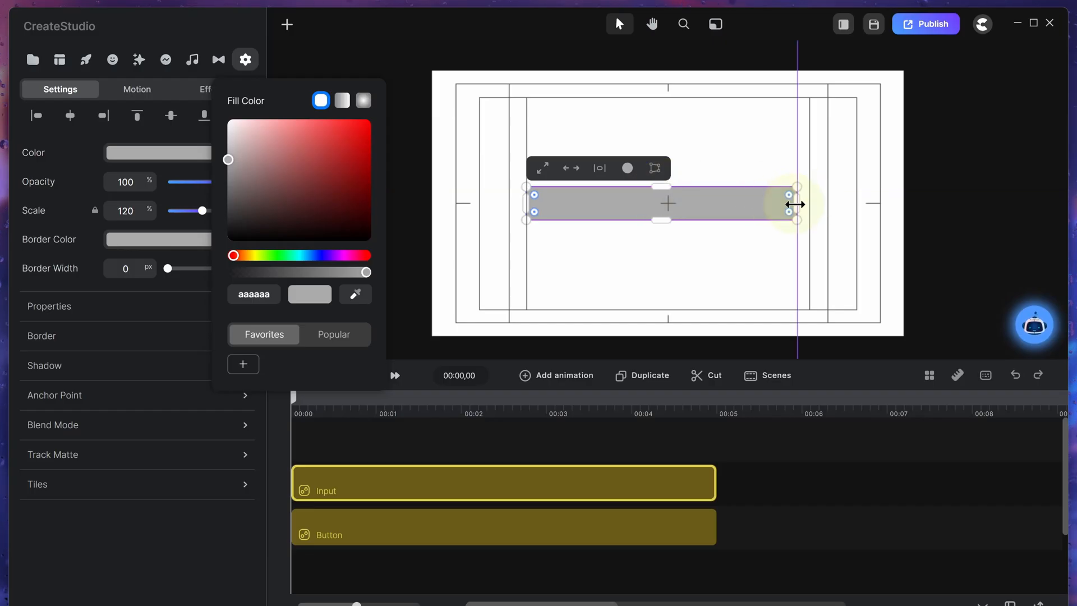
left_click_drag(525, 202, 482, 199)
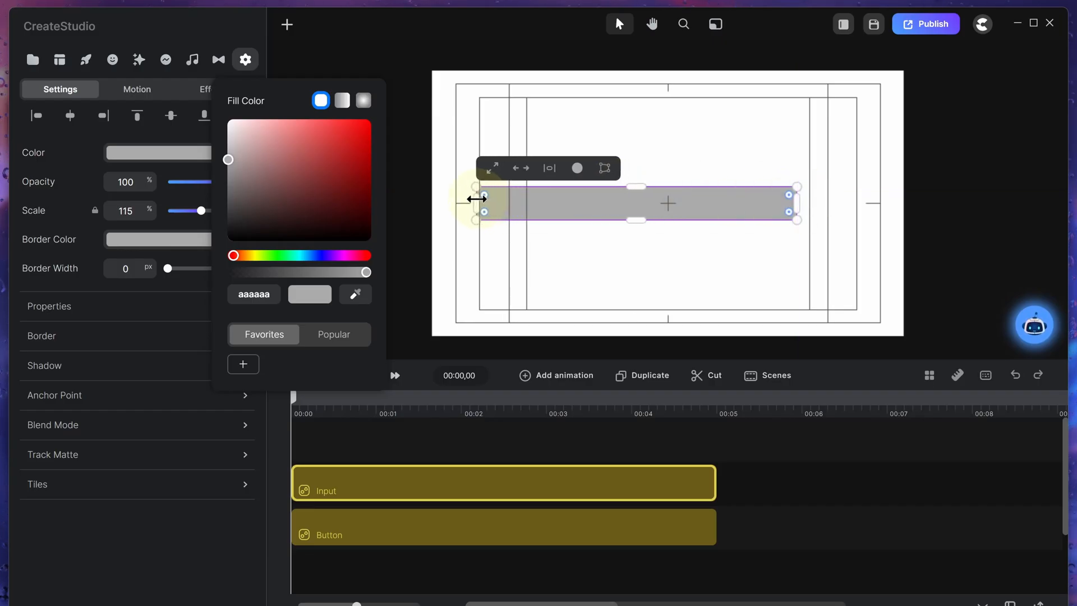
left_click(938, 204)
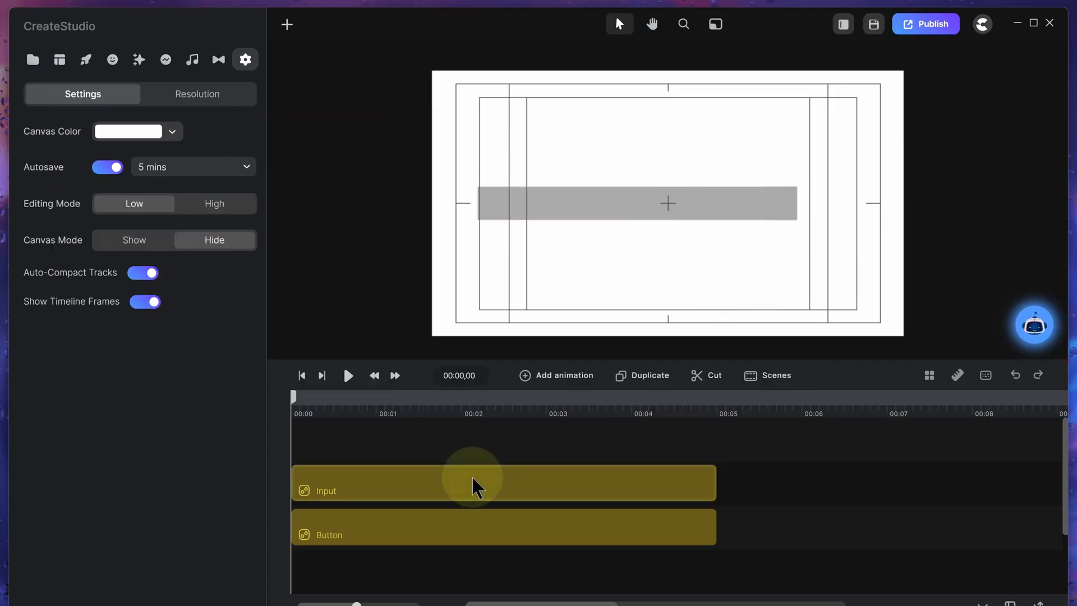
left_click_drag(472, 478, 453, 571)
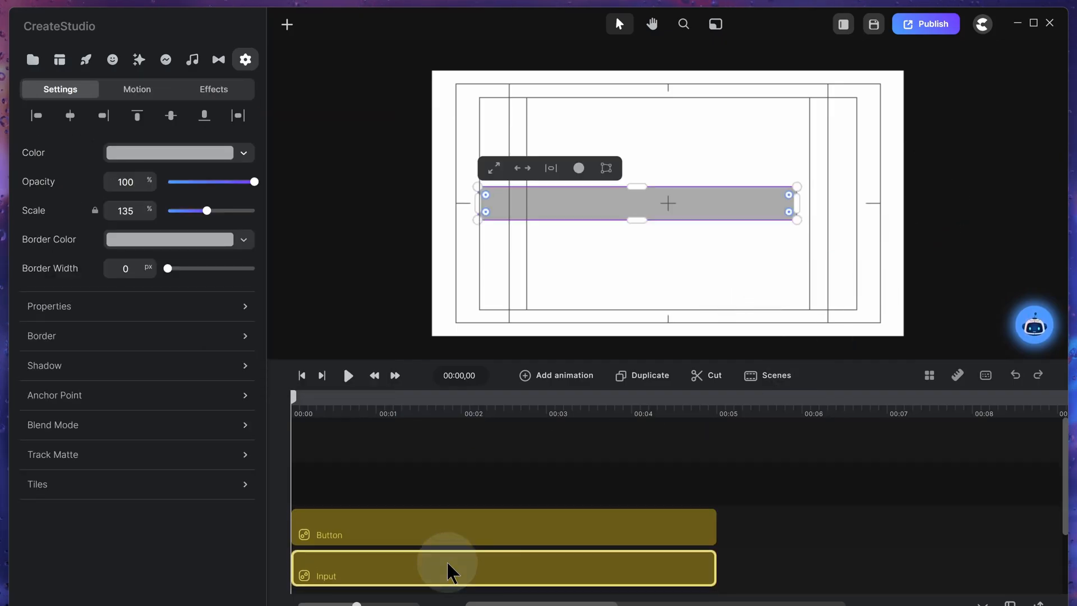
Step: Scale the Button and Input shapes down together and centre them on the canvas
left_click_drag(762, 587, 667, 537)
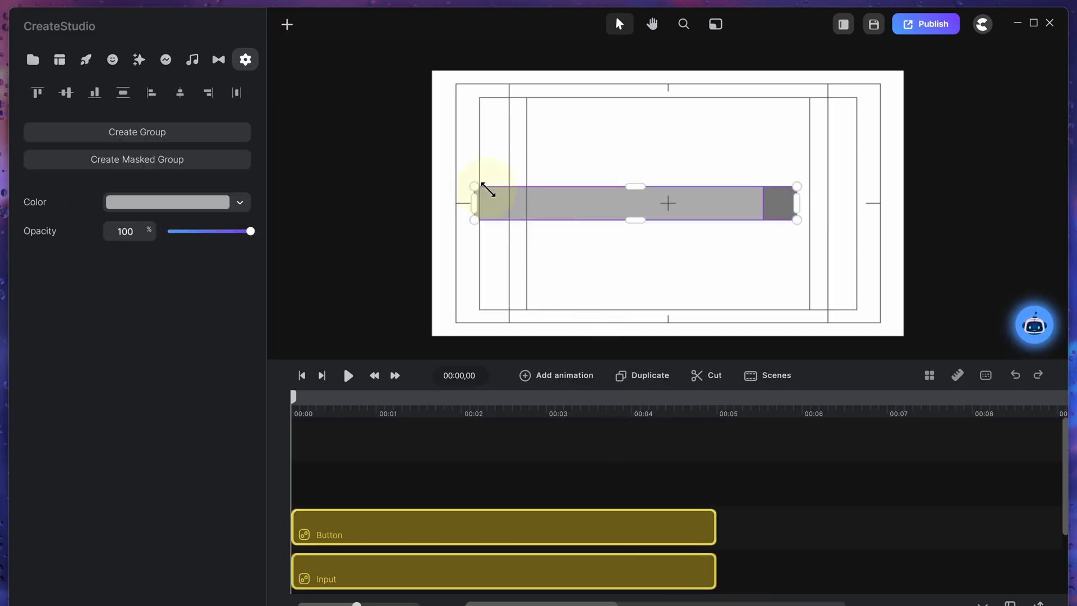
left_click_drag(488, 189, 532, 197)
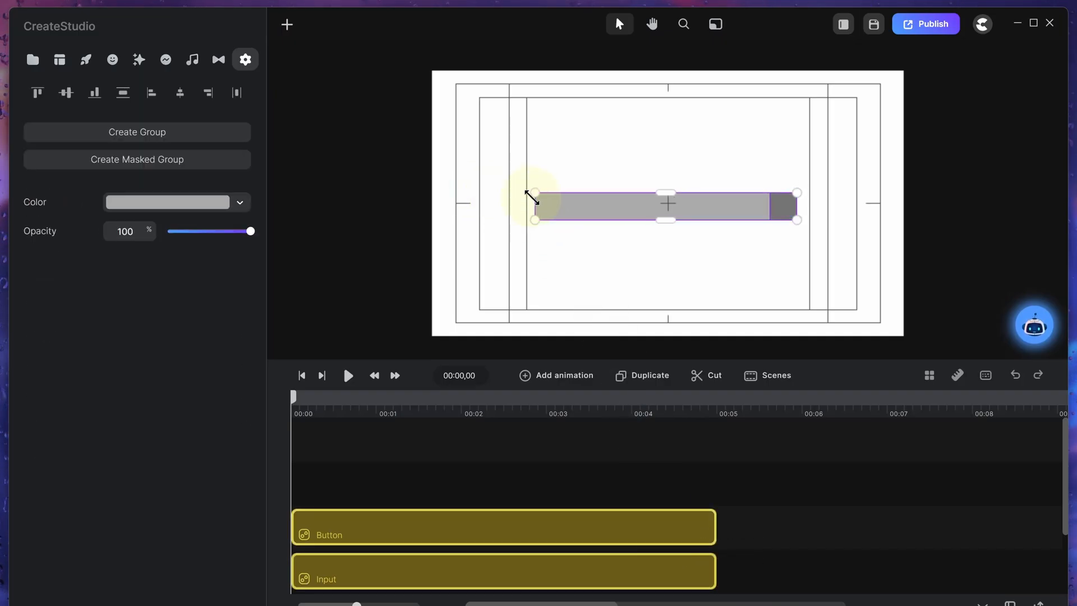
left_click_drag(712, 210, 714, 206)
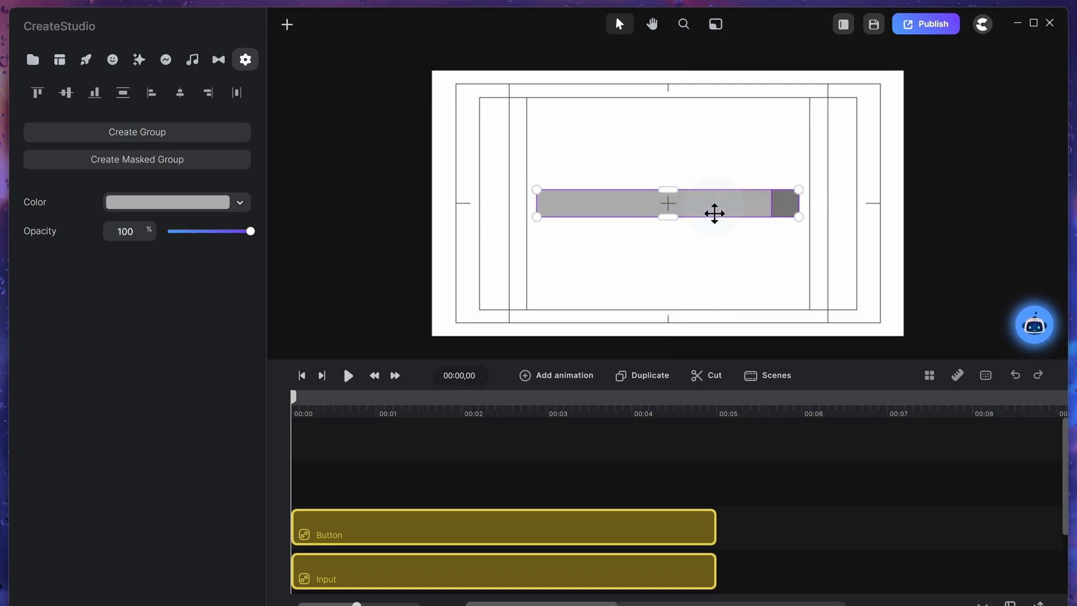
Step: Shorten the Input bar from its left end to a scale of 89%
left_click(561, 213)
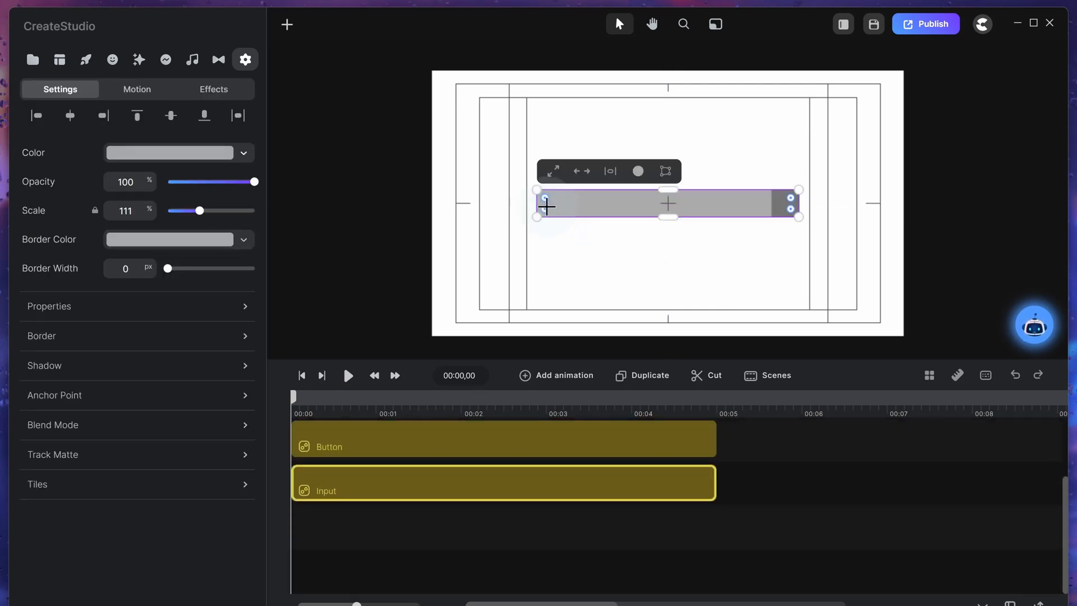
left_click_drag(541, 206, 591, 207)
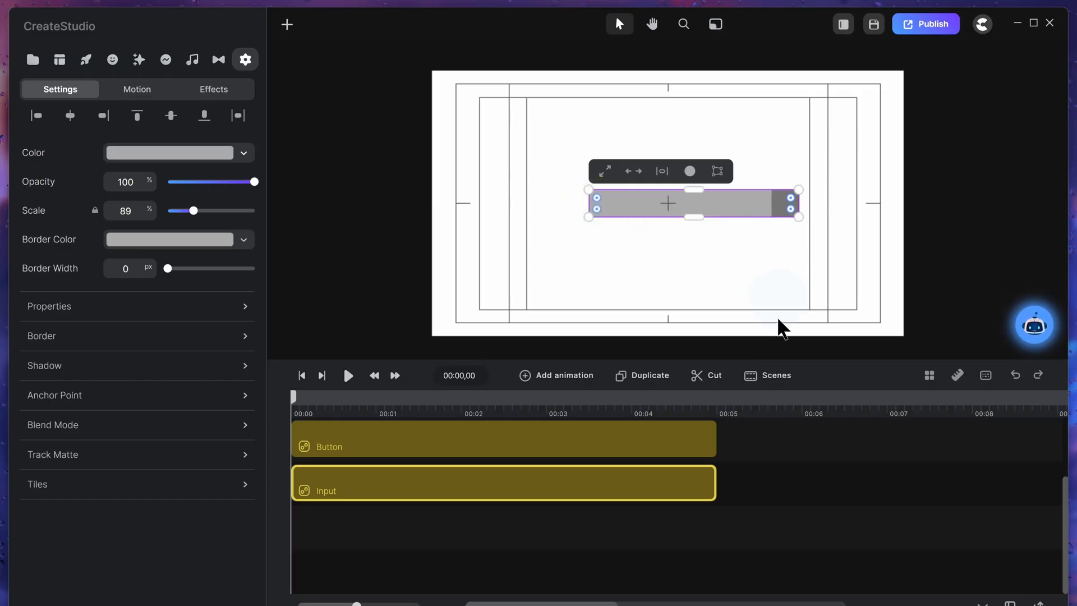
Step: Enlarge the Button and Input shapes together proportionally, keeping them centred on the canvas
left_click_drag(769, 505, 662, 449)
left_click_drag(590, 185, 541, 179)
left_click_drag(717, 203, 716, 206)
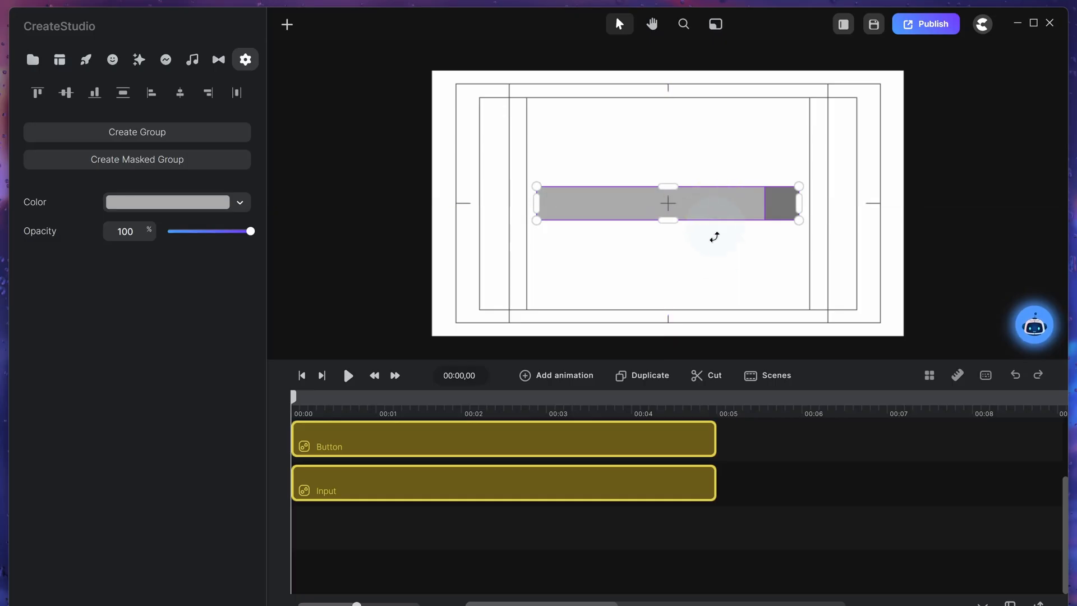
left_click(700, 246)
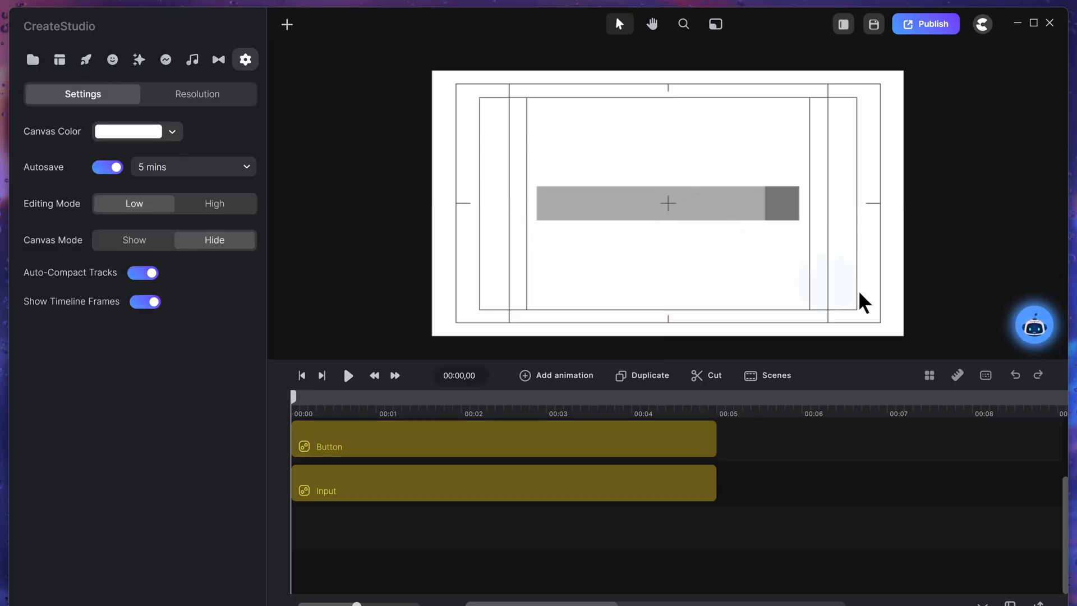
Step: Turn off the Action Safe Lines on the canvas
left_click(929, 374)
left_click(792, 233)
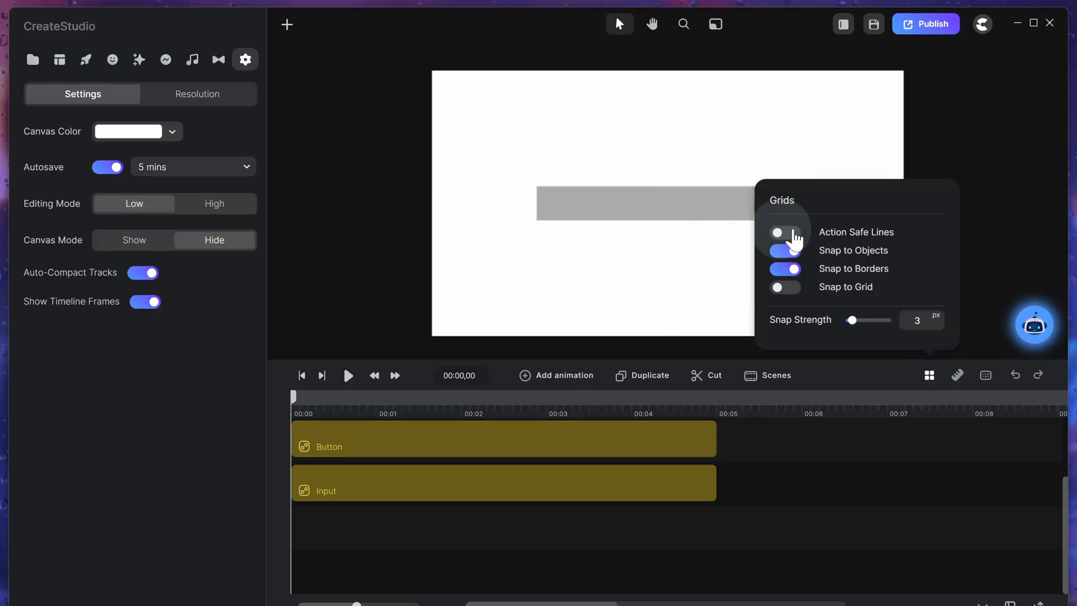
left_click(974, 160)
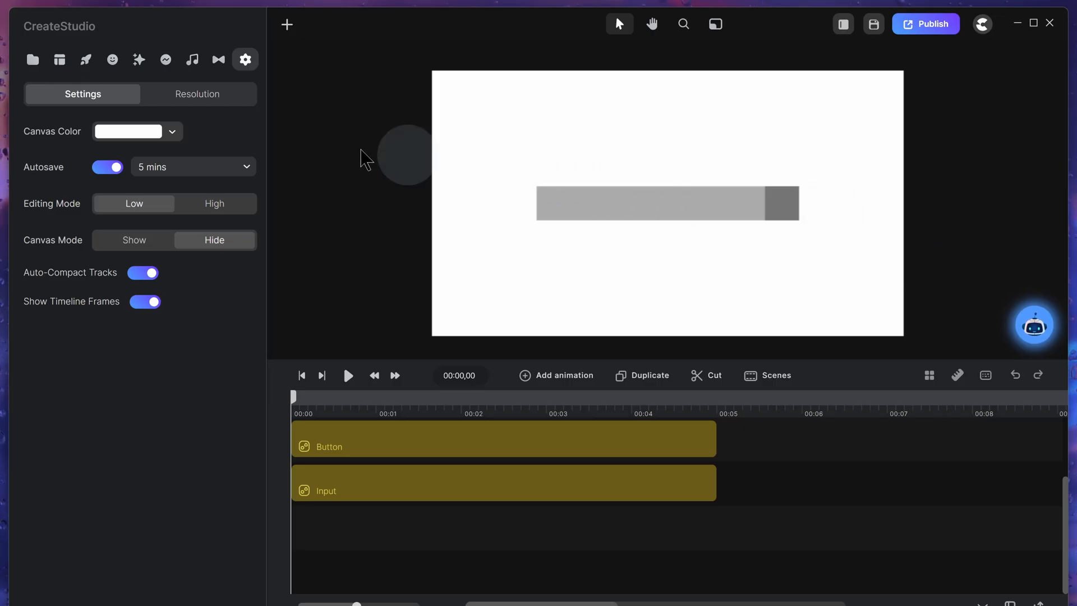
Step: Search the SVG icon library for "search" and import the thick solid magnifying-glass icon
left_click(32, 59)
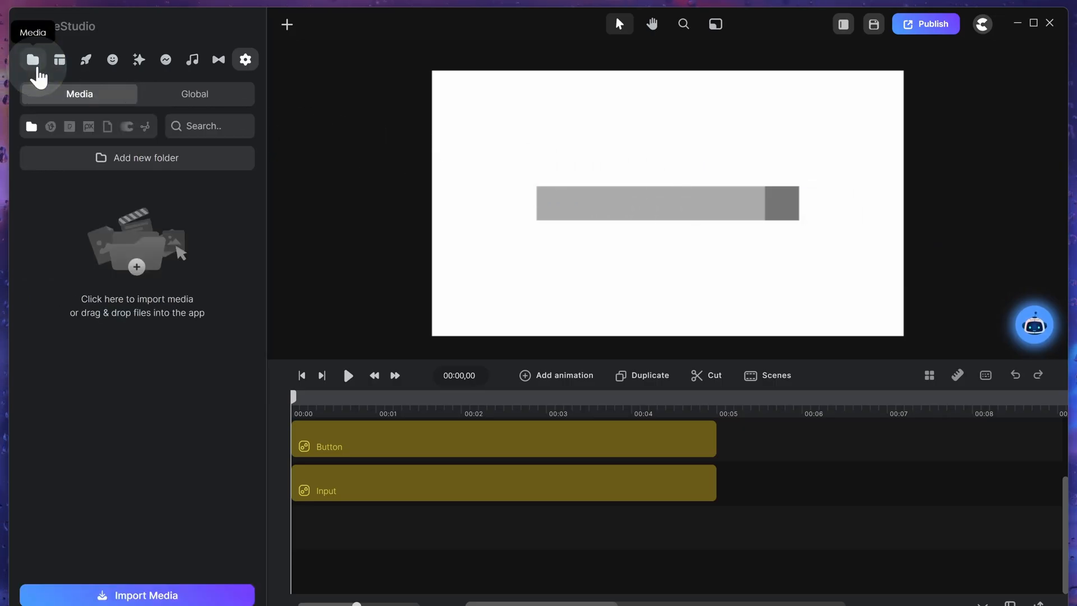
left_click(145, 126)
left_click(191, 126)
type("sea")
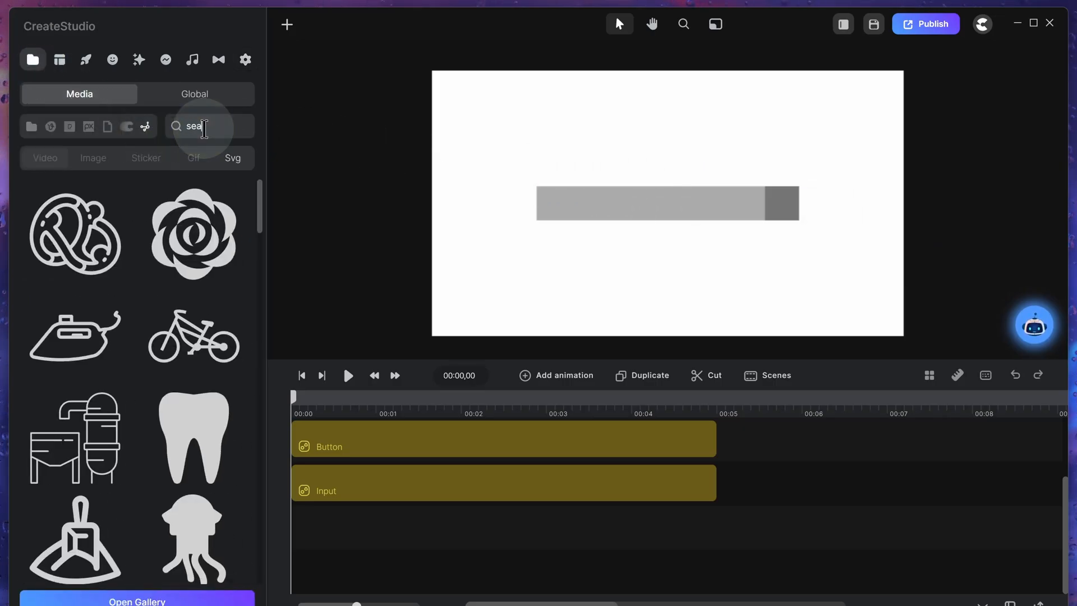
type("rch")
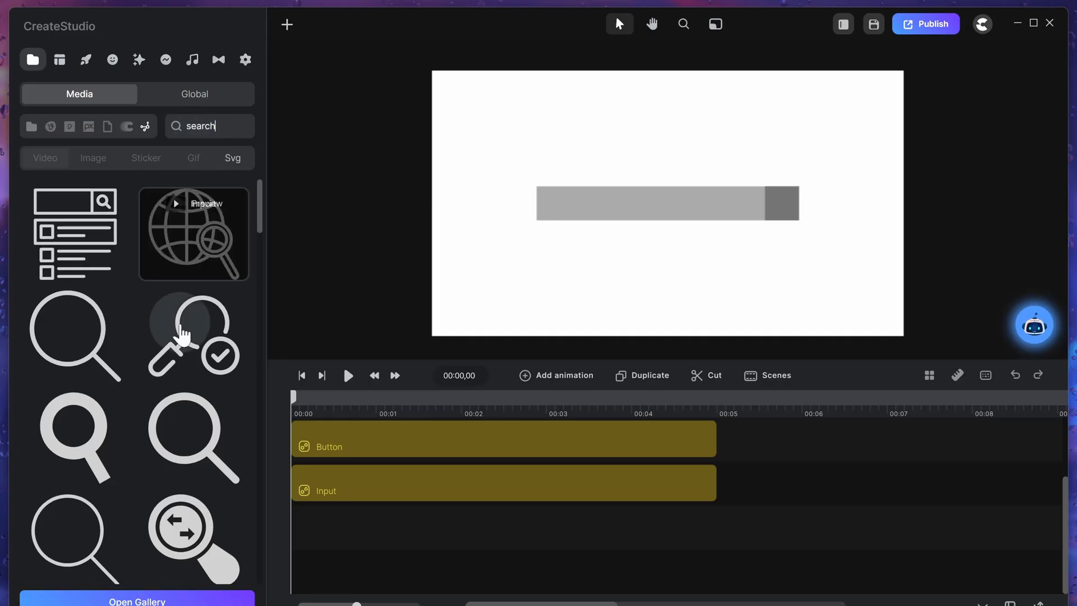
scroll(181, 335, "down", 3)
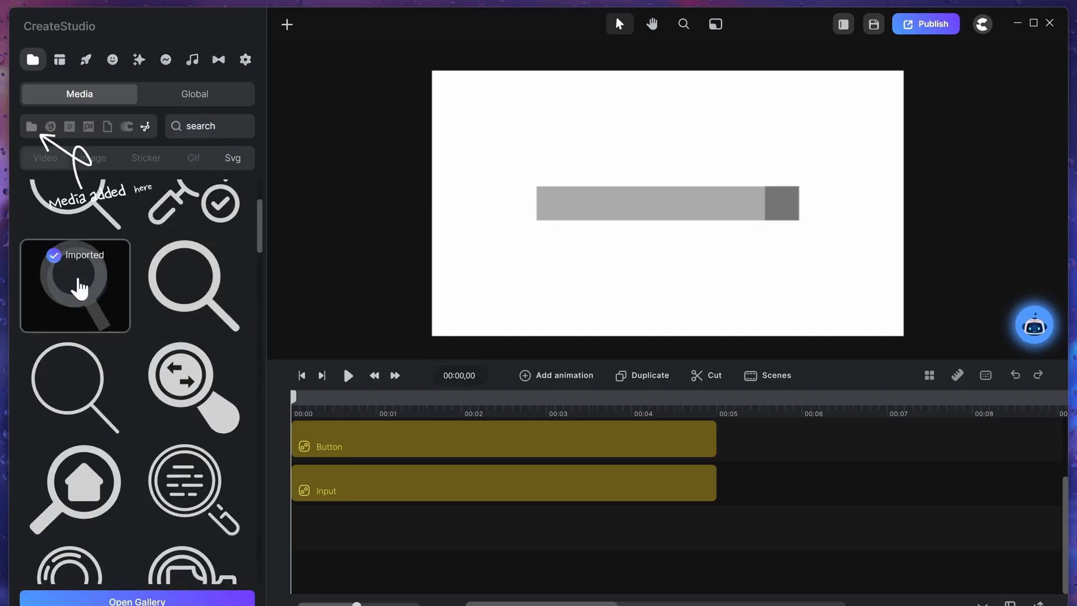
Step: Place the imported magnifying glass on the canvas and rename its layer Icon
left_click(31, 127)
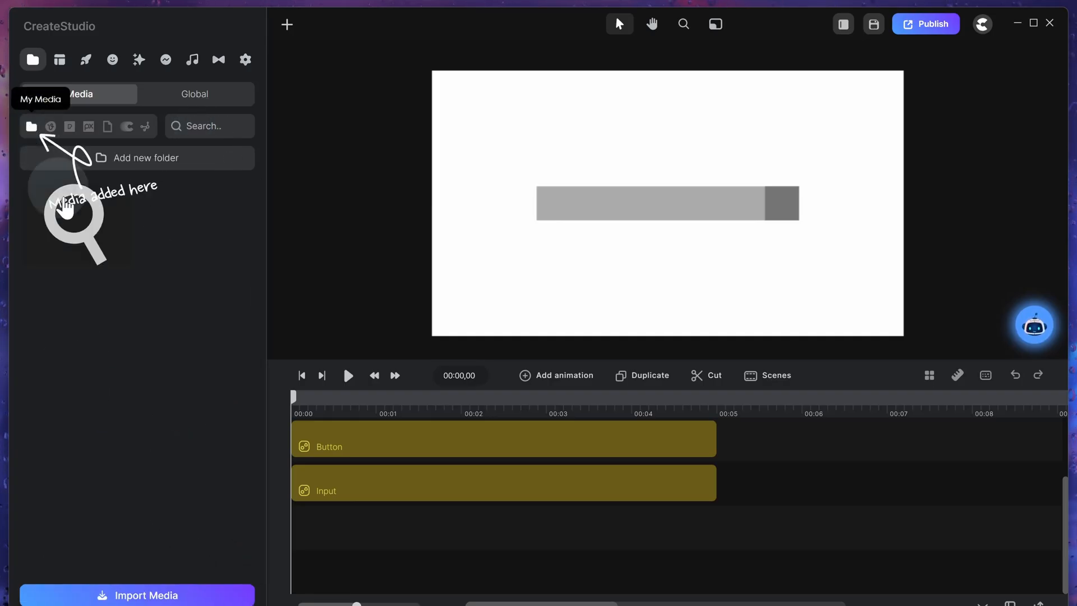
left_click_drag(66, 207, 661, 228)
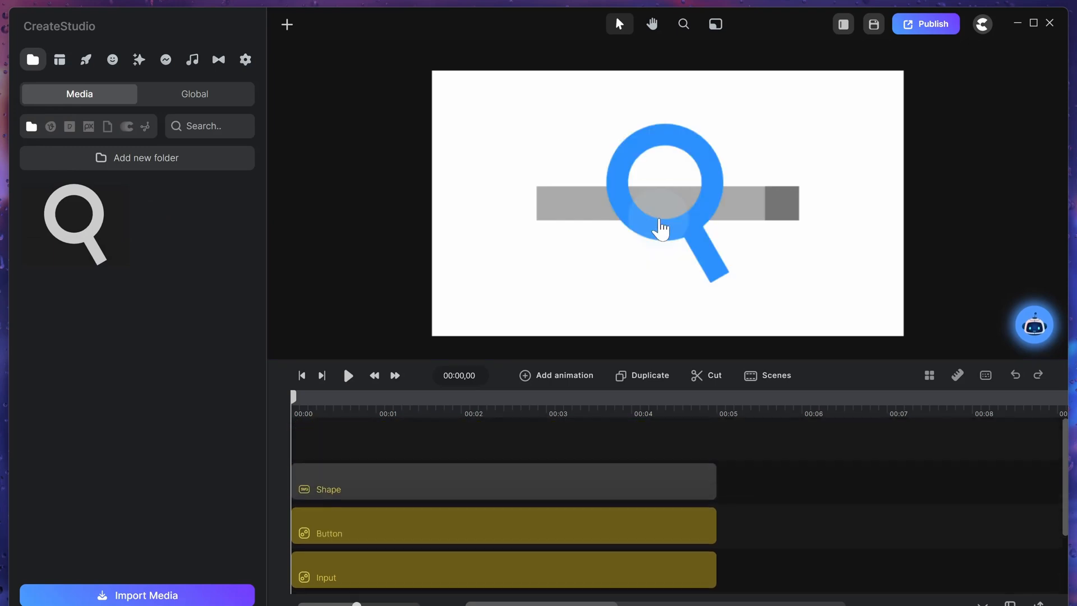
right_click(434, 476)
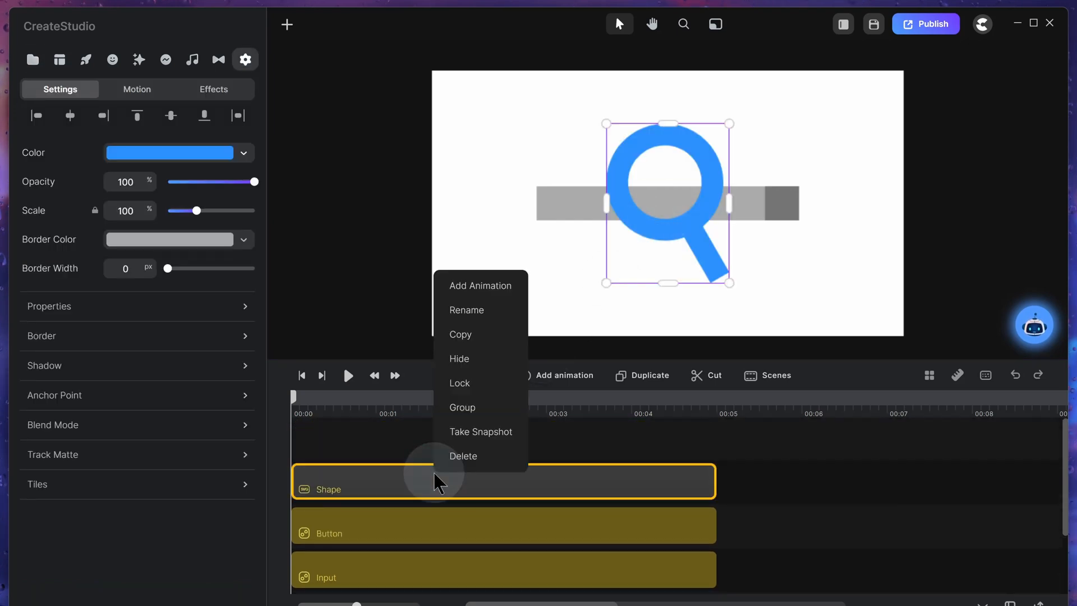
left_click(481, 310)
type("Icon")
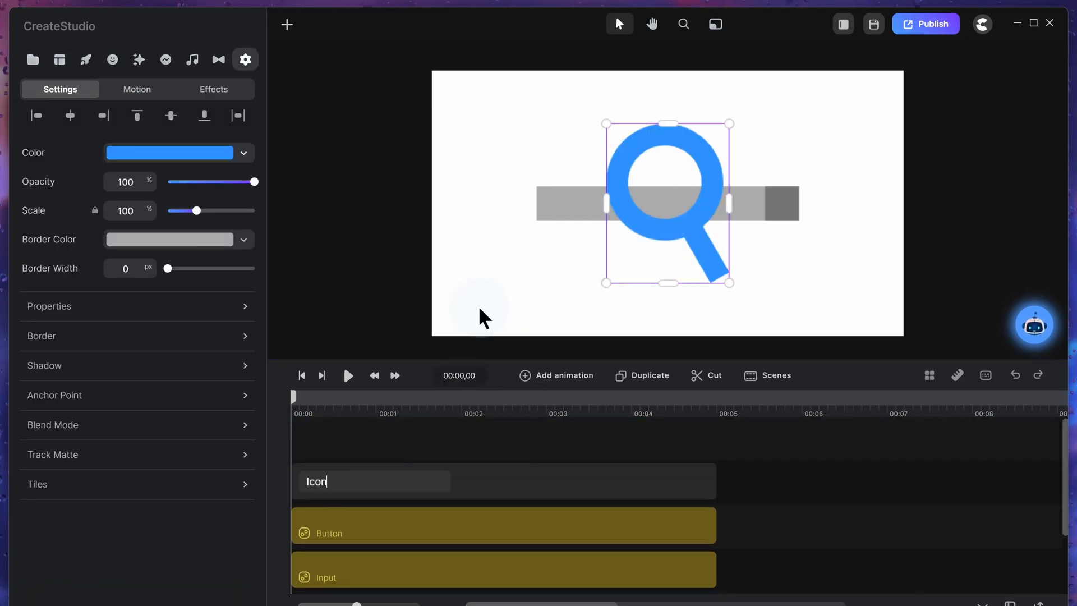
key("Return")
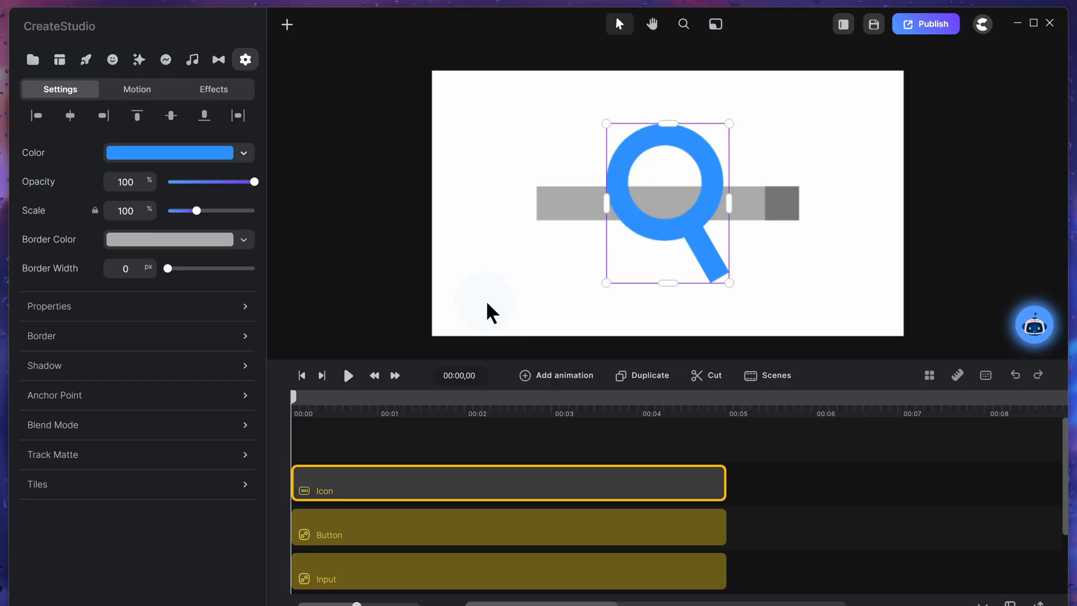
Step: Sample the Input bar's grey for the Icon and lighten it to c9c9c9, and fit the Icon onto the Button at 13% scale
left_click(227, 152)
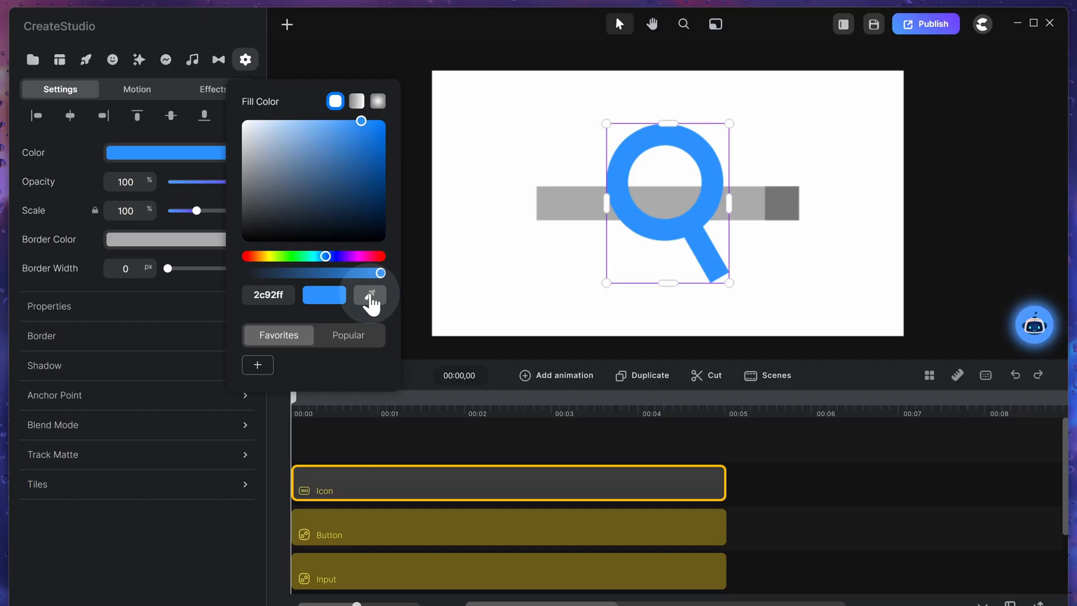
left_click(371, 296)
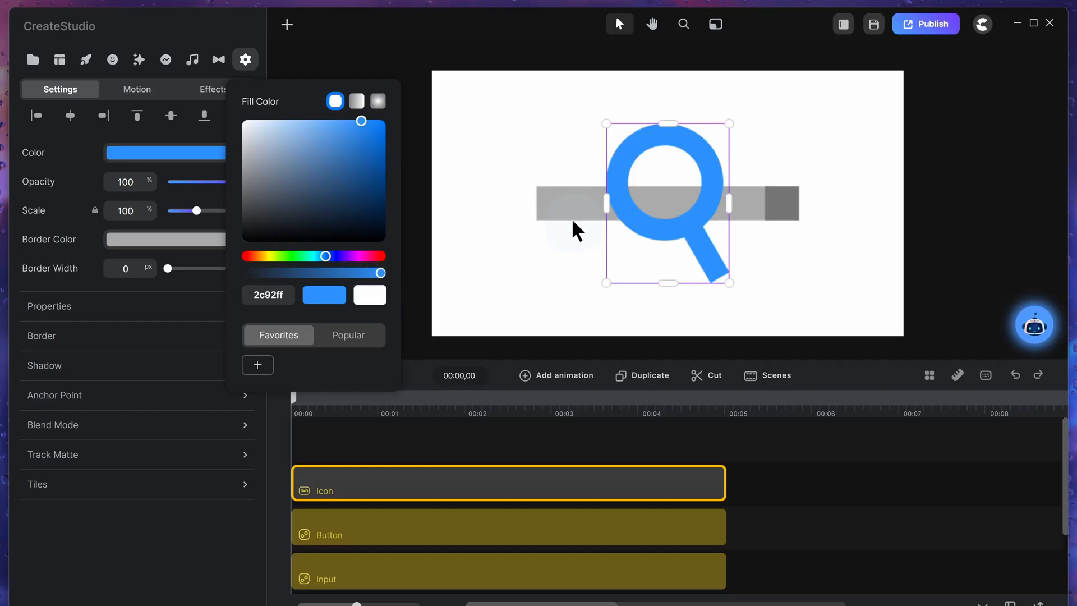
left_click(570, 203)
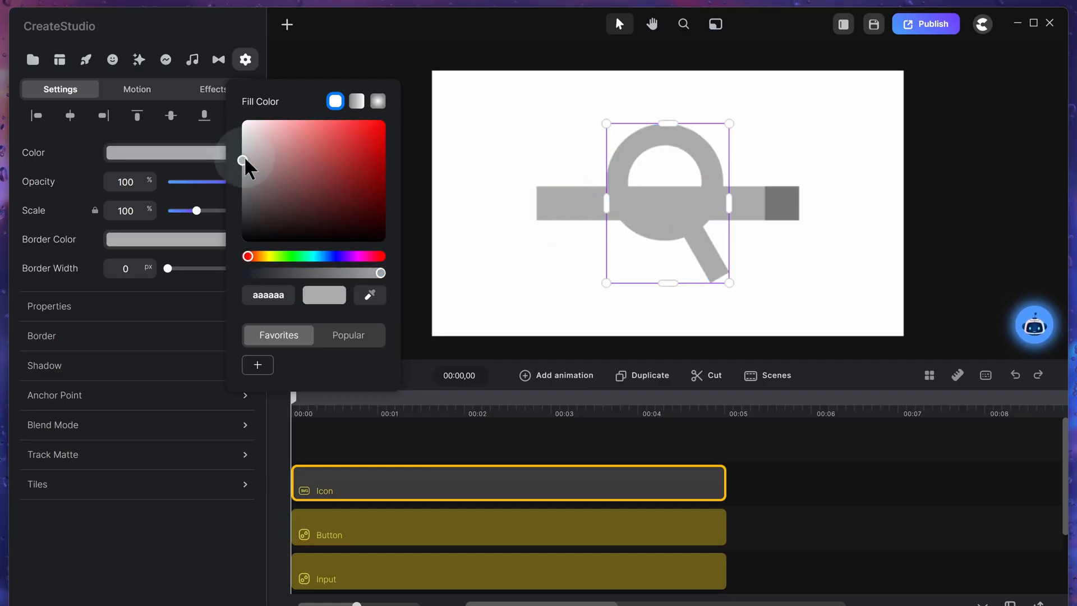
left_click_drag(245, 159, 236, 147)
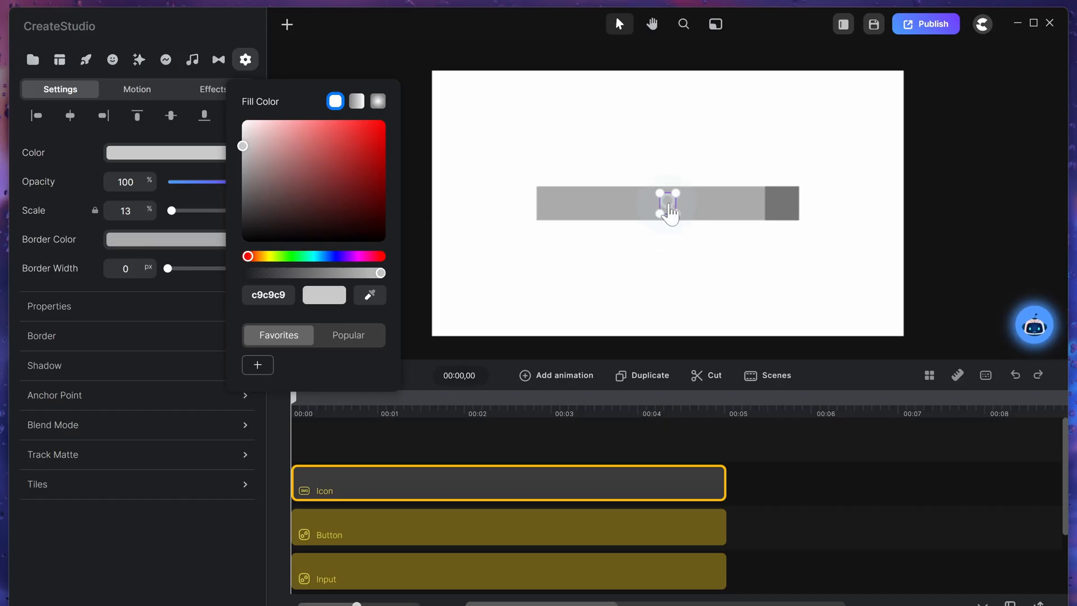
left_click_drag(680, 208, 785, 202)
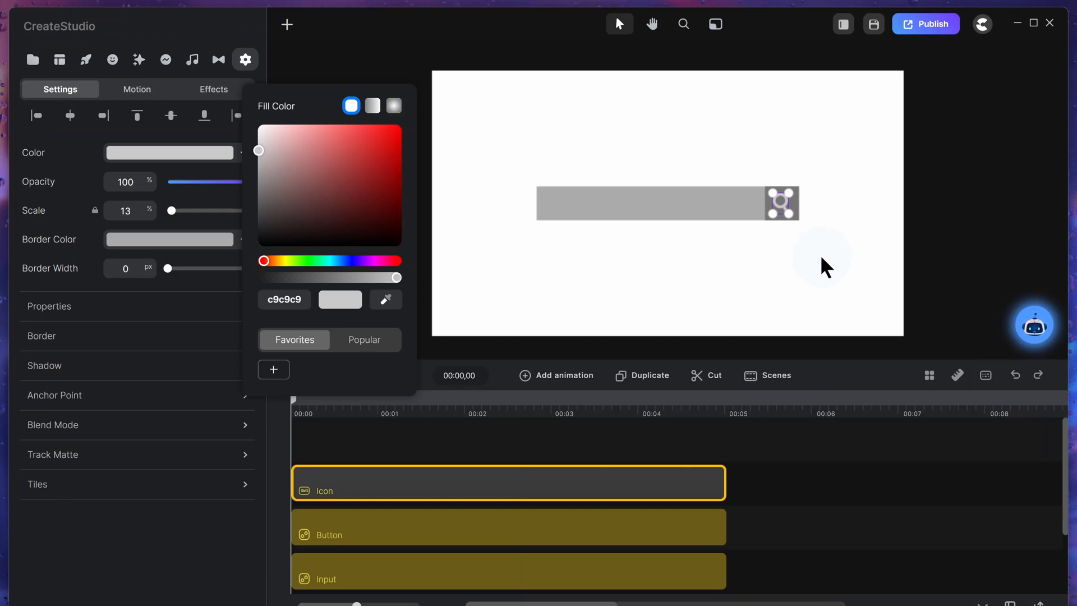
Step: Round the corners of the Input bar and the Button fully, giving a pill-shaped bar and a circular button
left_click(596, 213)
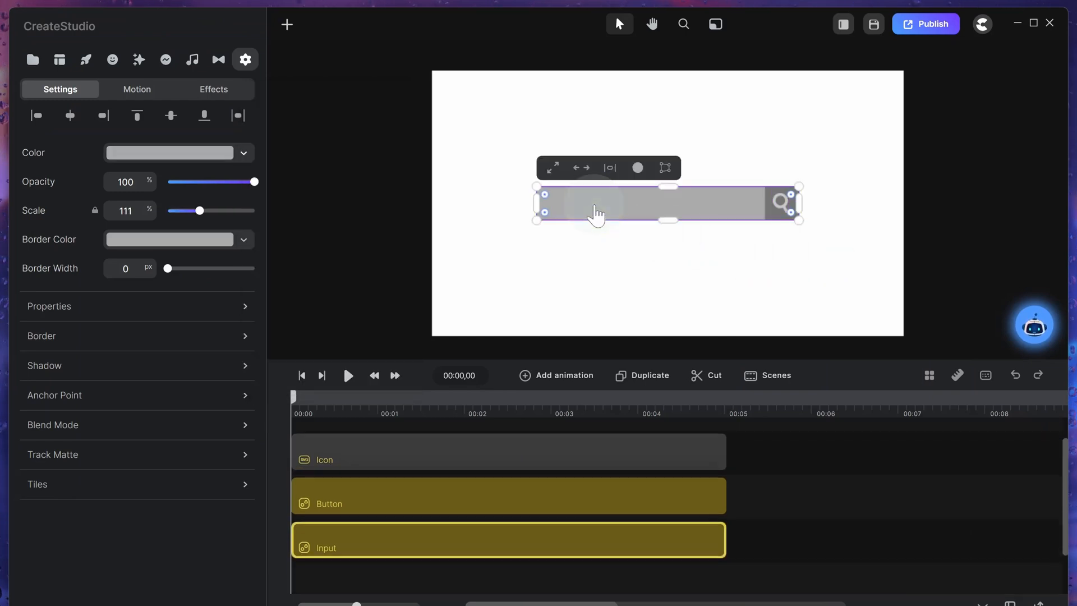
left_click_drag(547, 194, 629, 210)
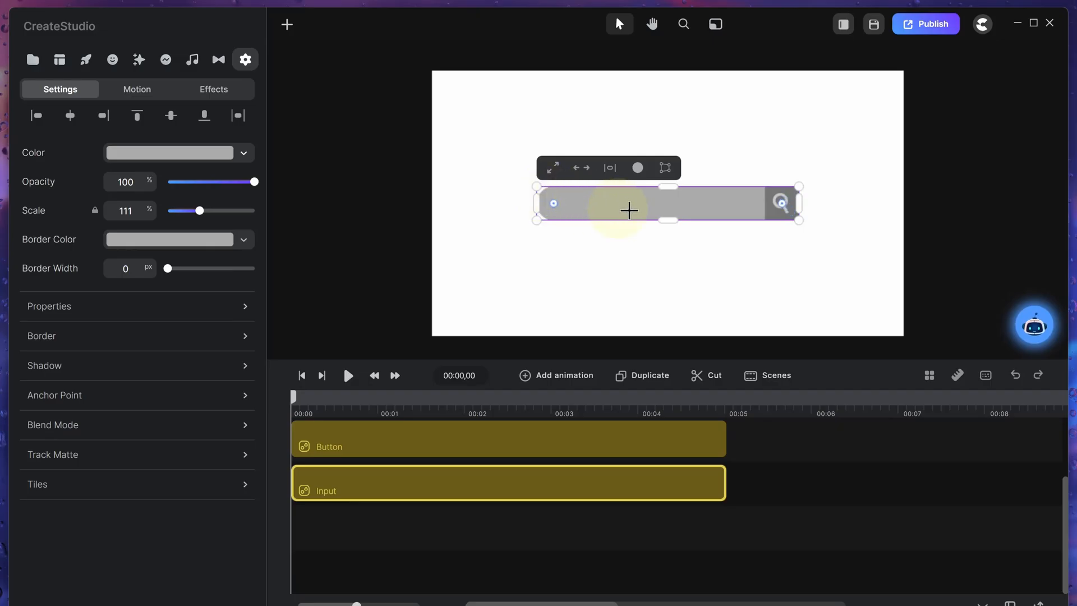
left_click(776, 212)
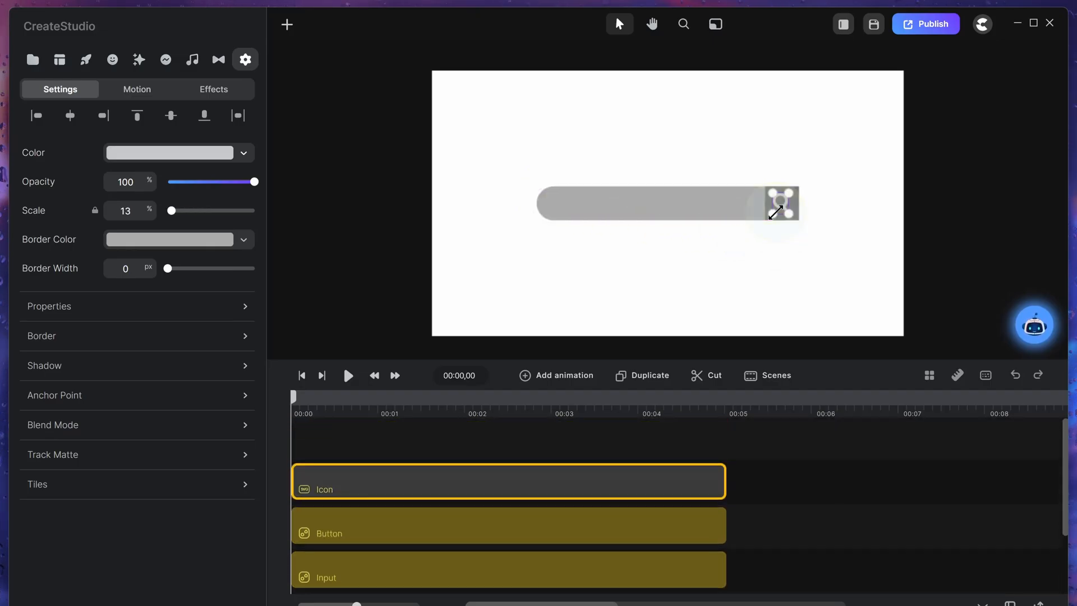
left_click(584, 540)
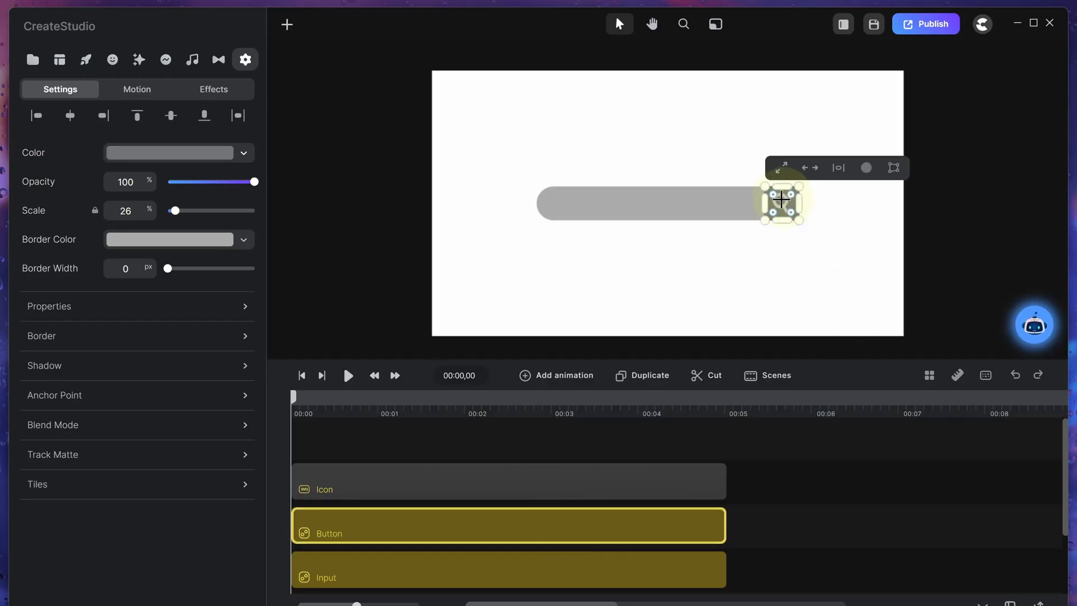
left_click(830, 272)
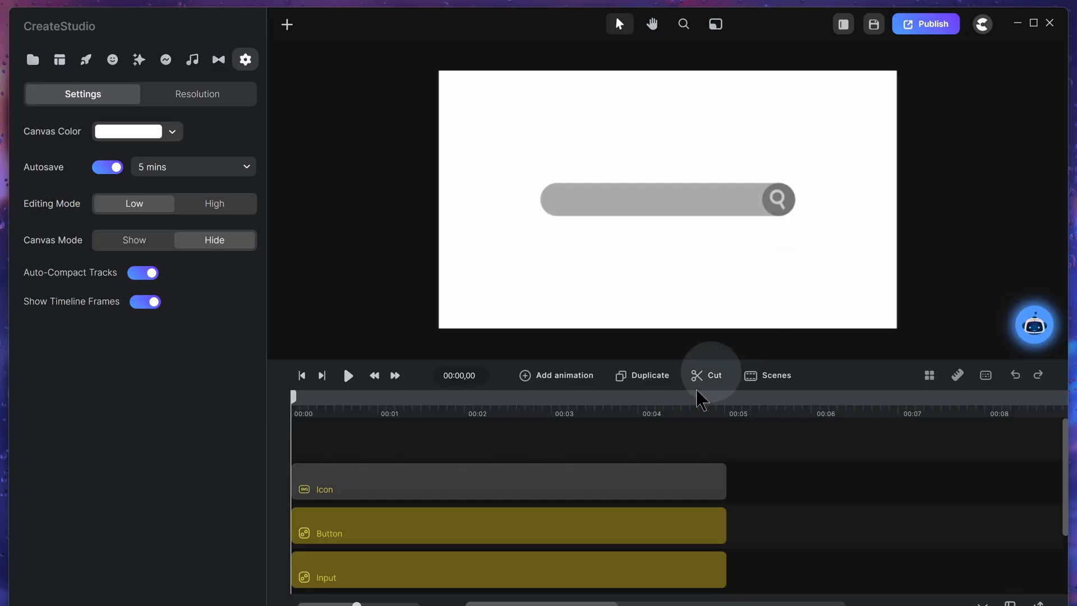
Step: Add an animation of Position, Scale and Opacity with In & Out Expo easing to the Button layer
left_click(529, 534)
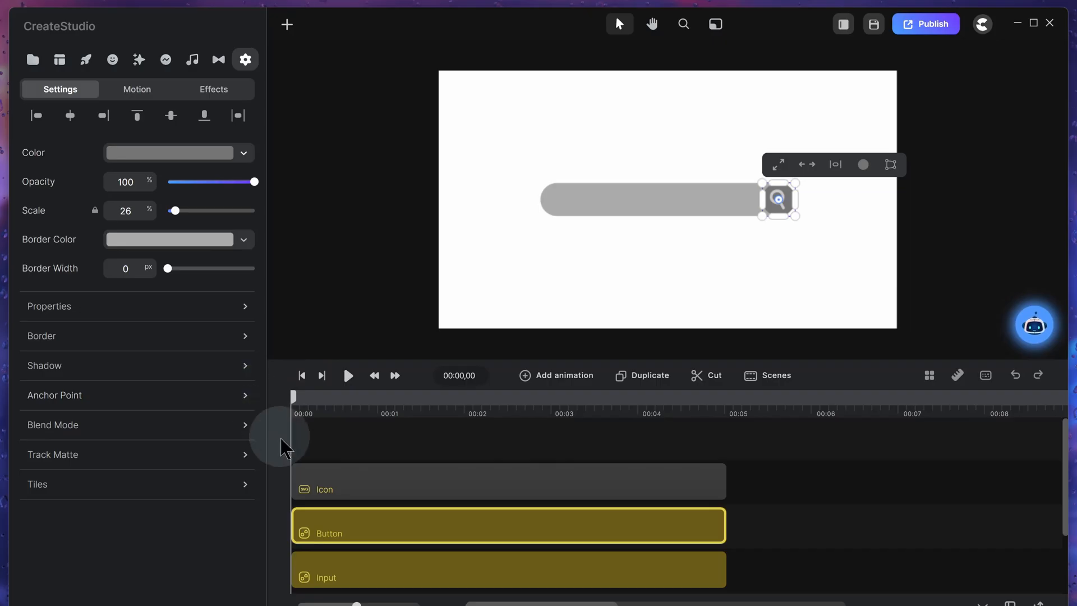
left_click(540, 375)
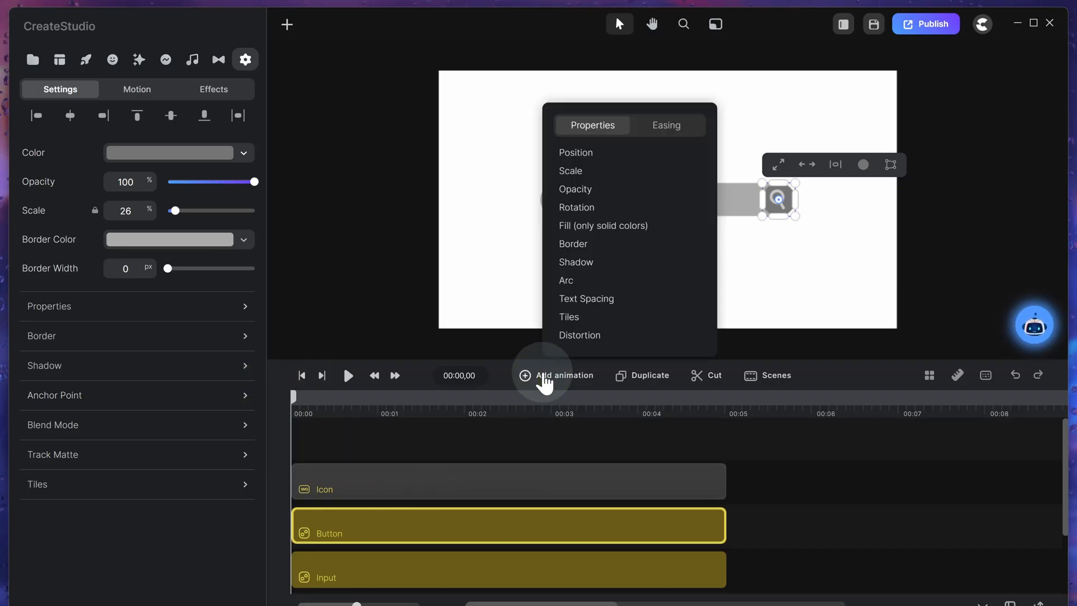
left_click(610, 162)
left_click(593, 174)
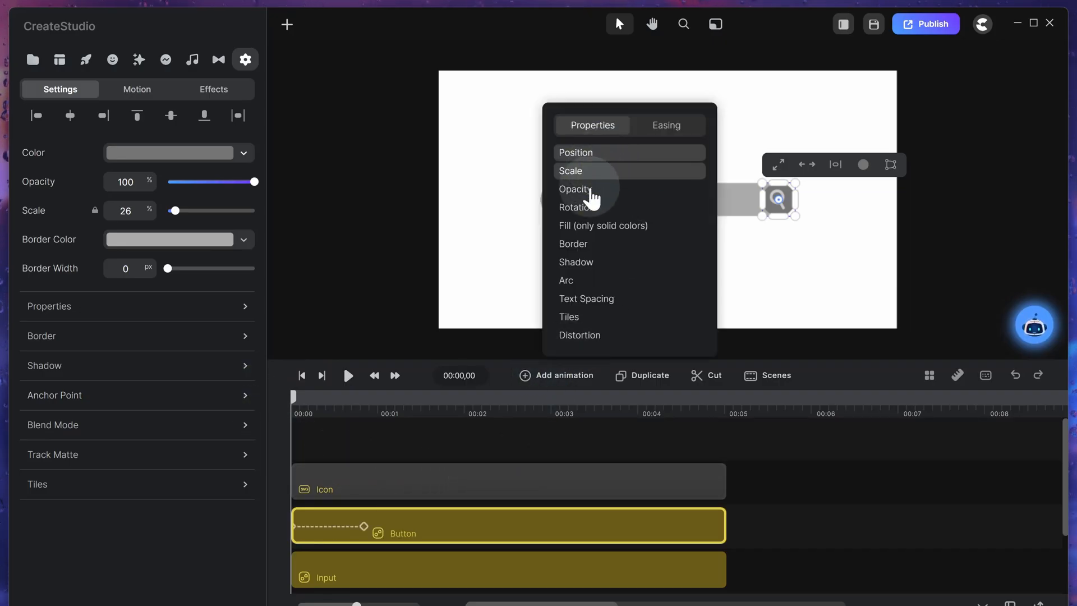
left_click(589, 189)
left_click(685, 134)
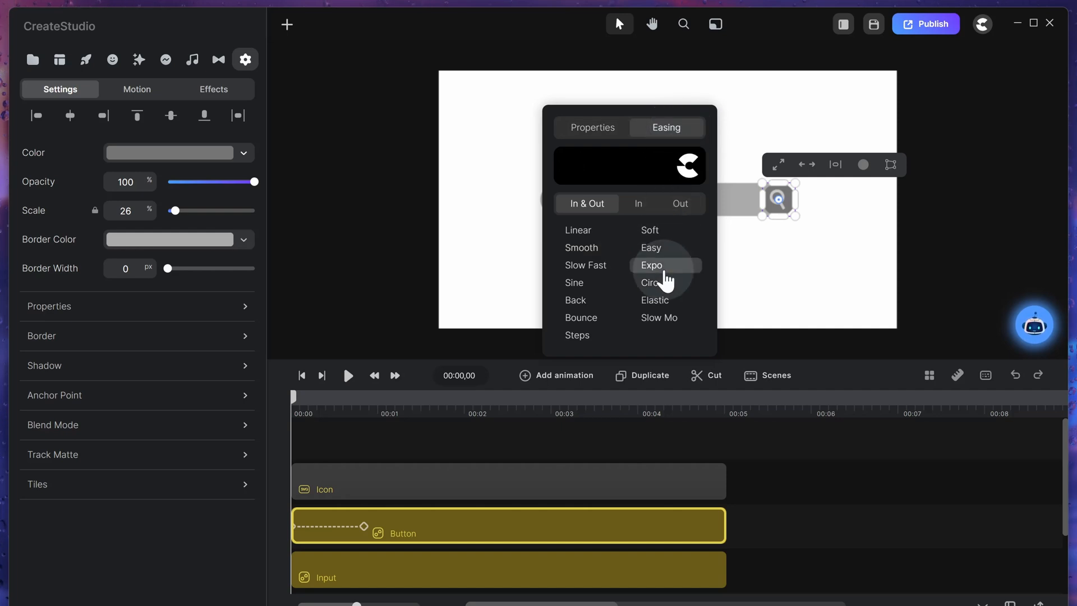
left_click(372, 301)
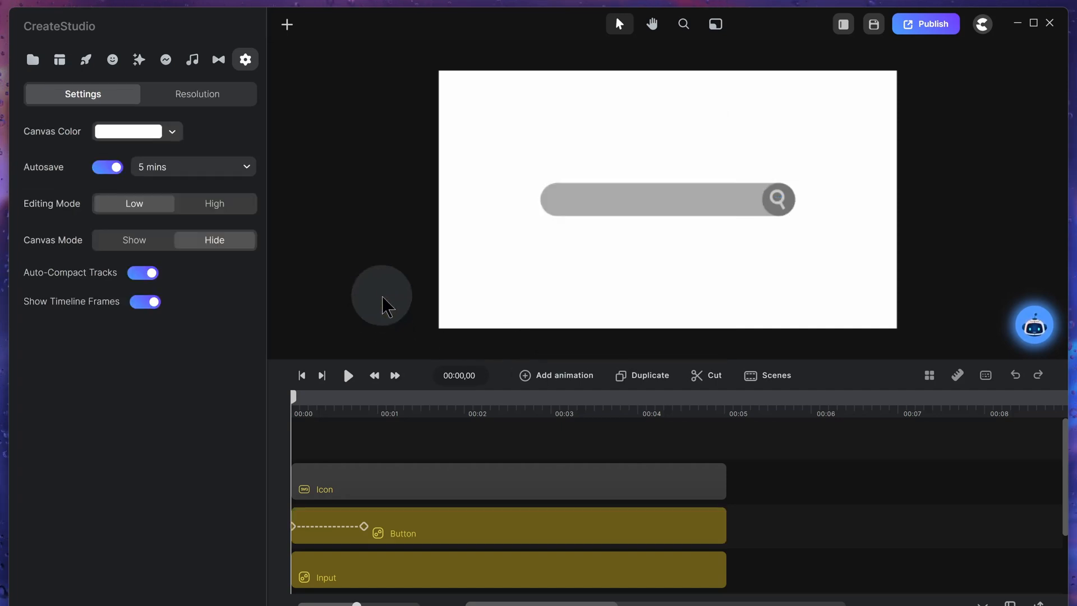
Step: Add an animation of Position, Scale and Opacity with In & Out Expo easing to the Icon layer
left_click(455, 482)
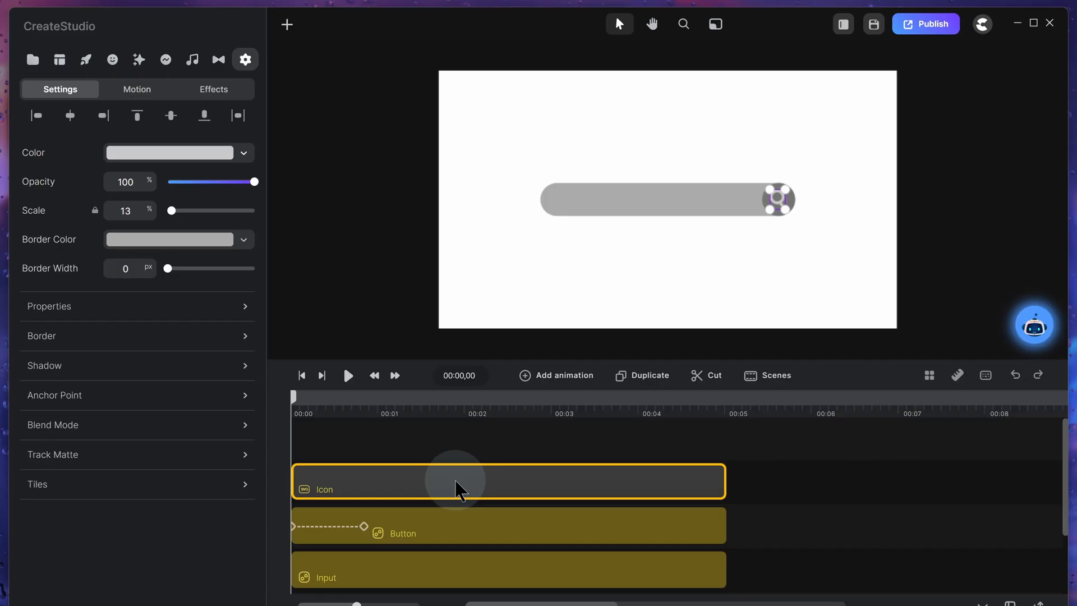
left_click(564, 385)
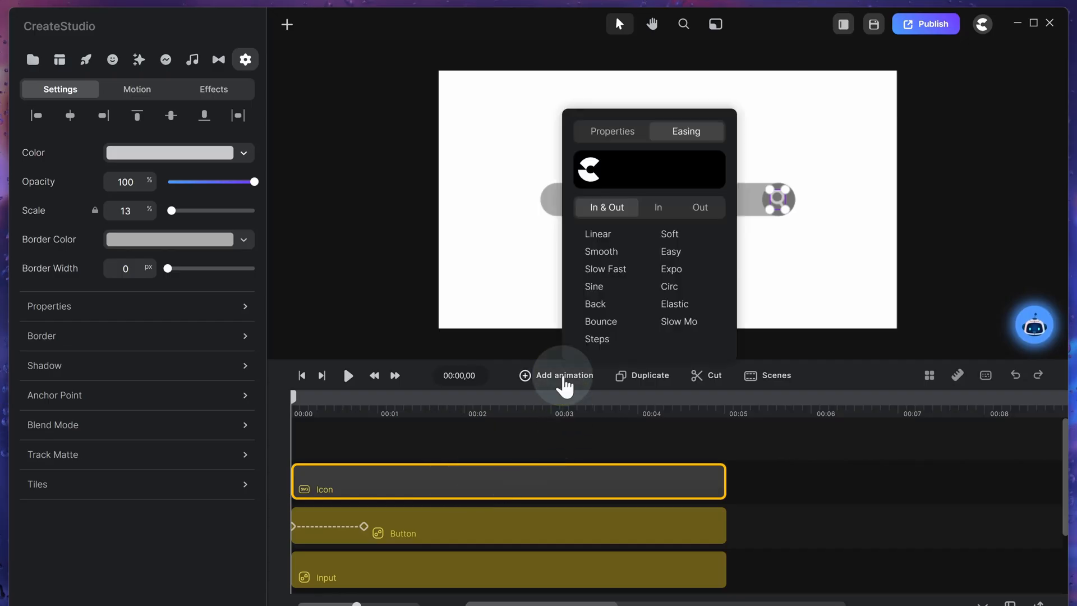
left_click(697, 274)
left_click(614, 133)
left_click(605, 156)
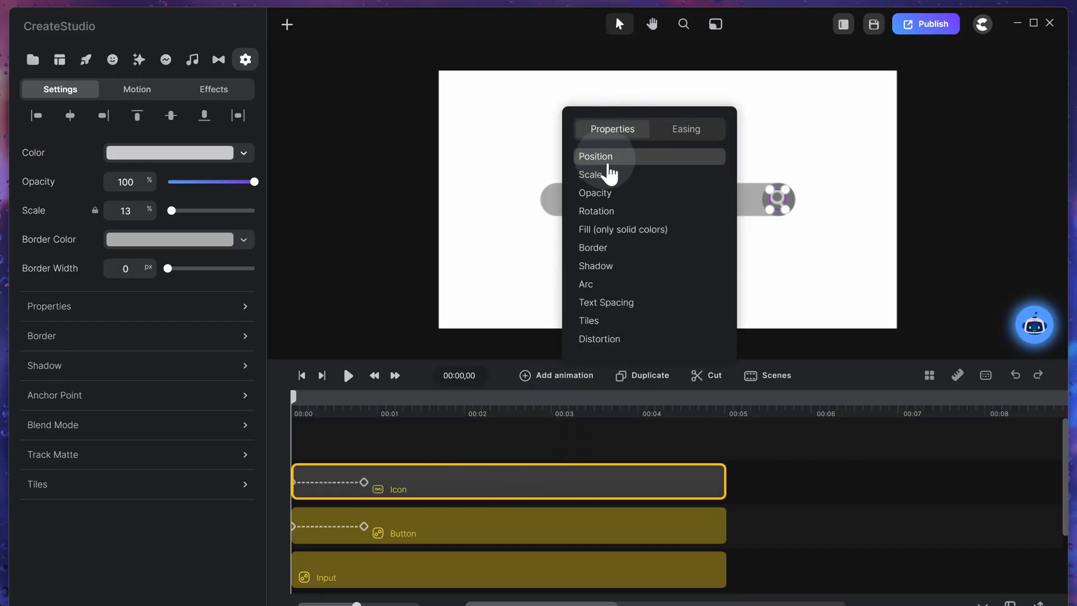
left_click(608, 176)
left_click(612, 193)
left_click(385, 258)
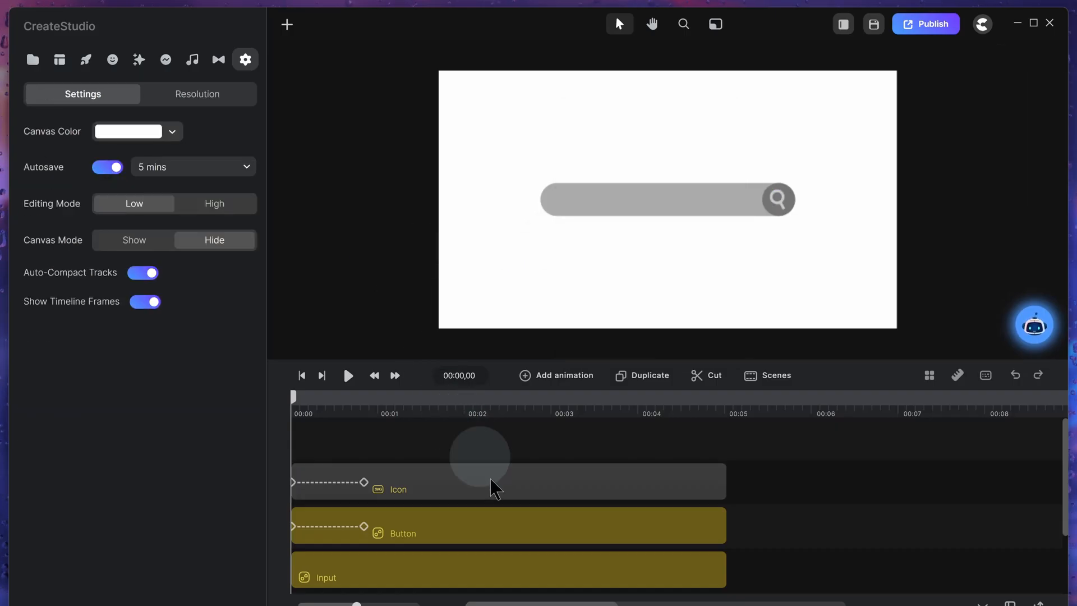
Step: At the starting keyframe, enlarge the Button and Icon together until they fill the canvas height around its centre
left_click(364, 526)
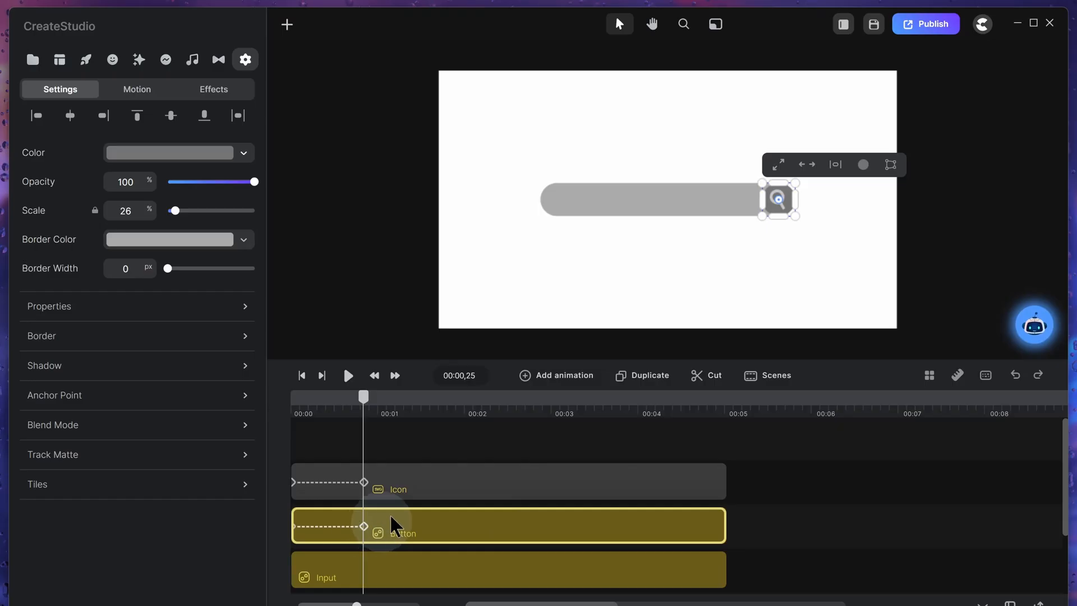
left_click(405, 481, "shift")
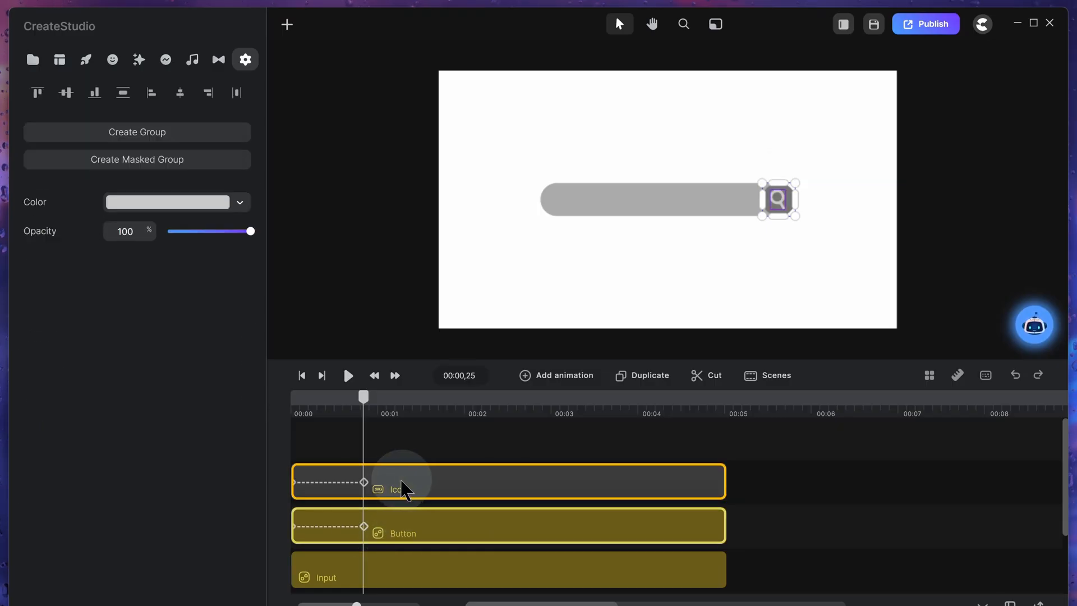
left_click_drag(349, 404, 270, 405)
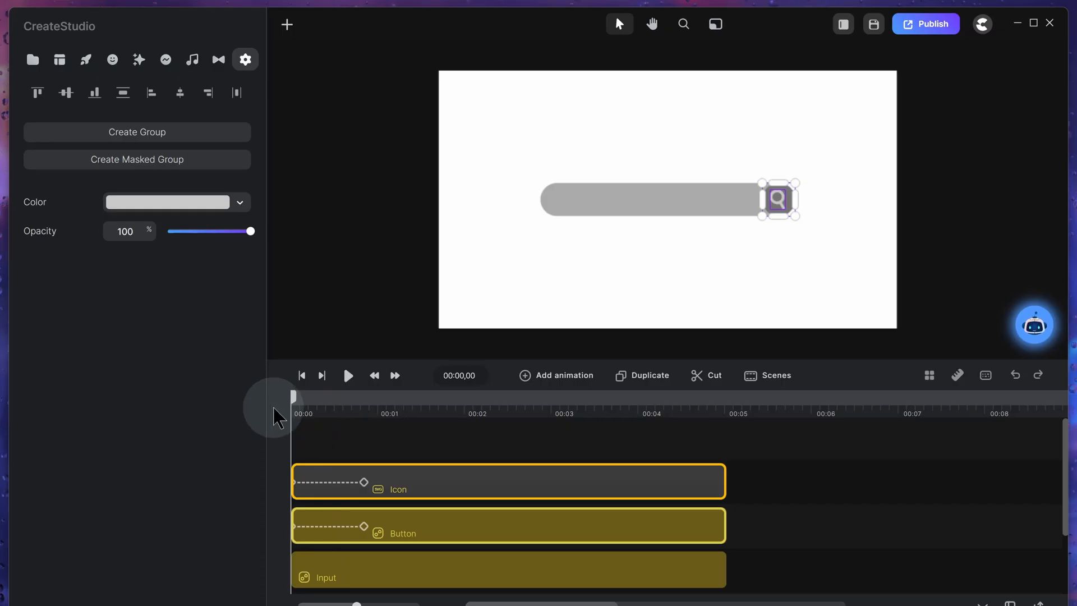
left_click_drag(723, 161, 621, 102)
left_click_drag(596, 263, 451, 323)
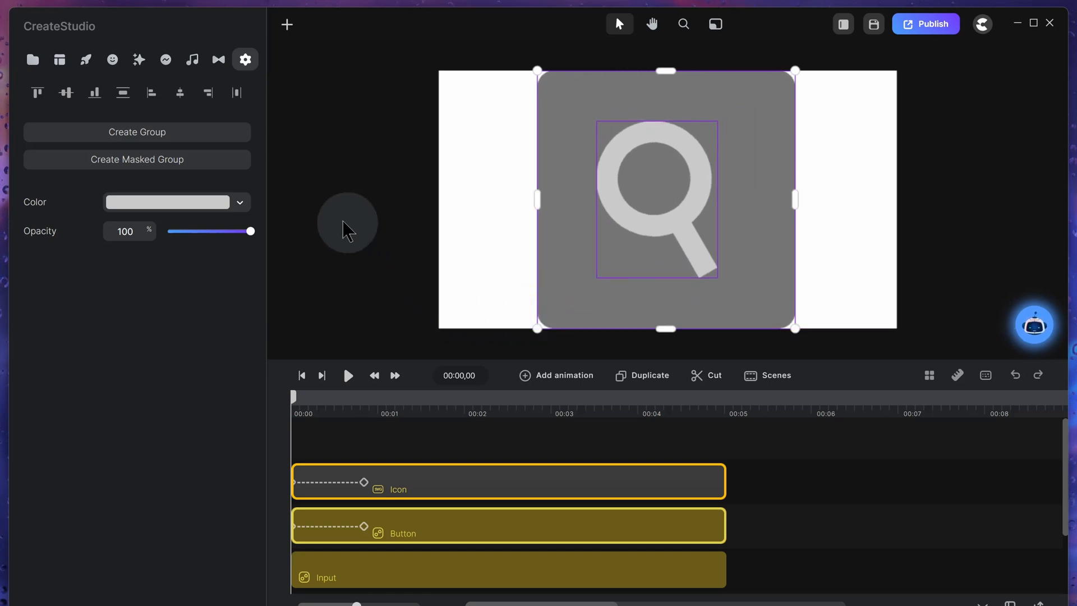
Step: Set the opacity of the Button and Icon to 10% at the starting keyframe
left_click(84, 232)
double_click(105, 238)
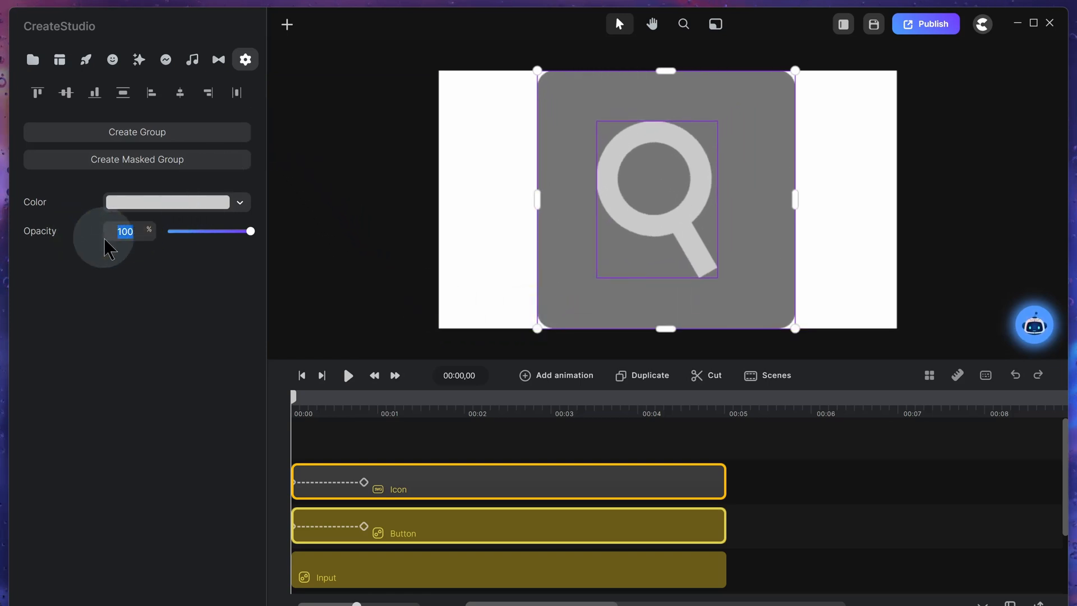
type("10")
key("Return")
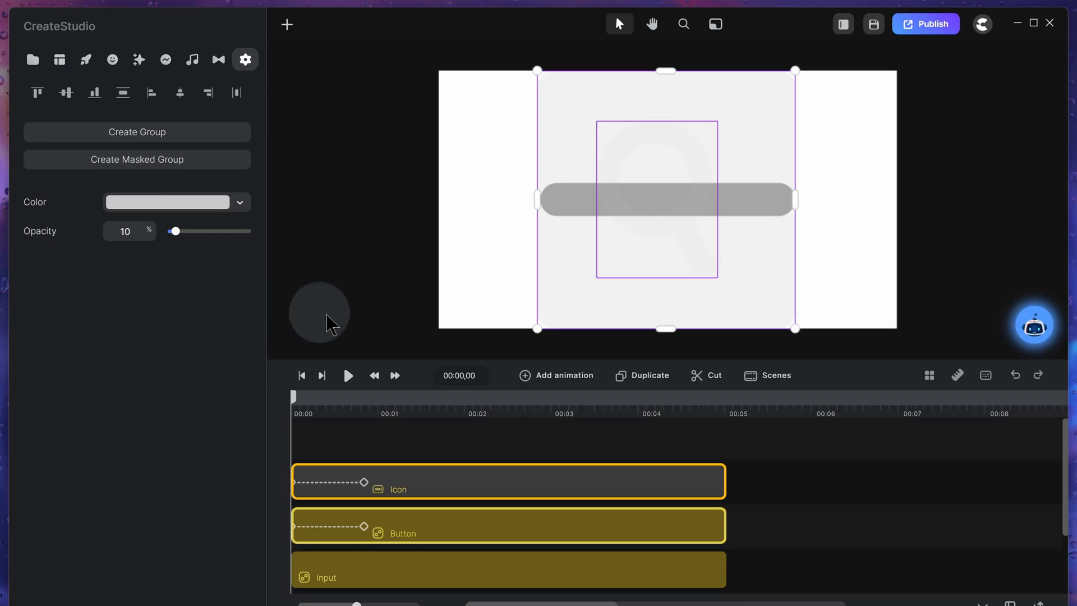
Step: Expand the Button alone to cover the whole canvas at 00:00,00 and preview its animation
left_click(416, 532)
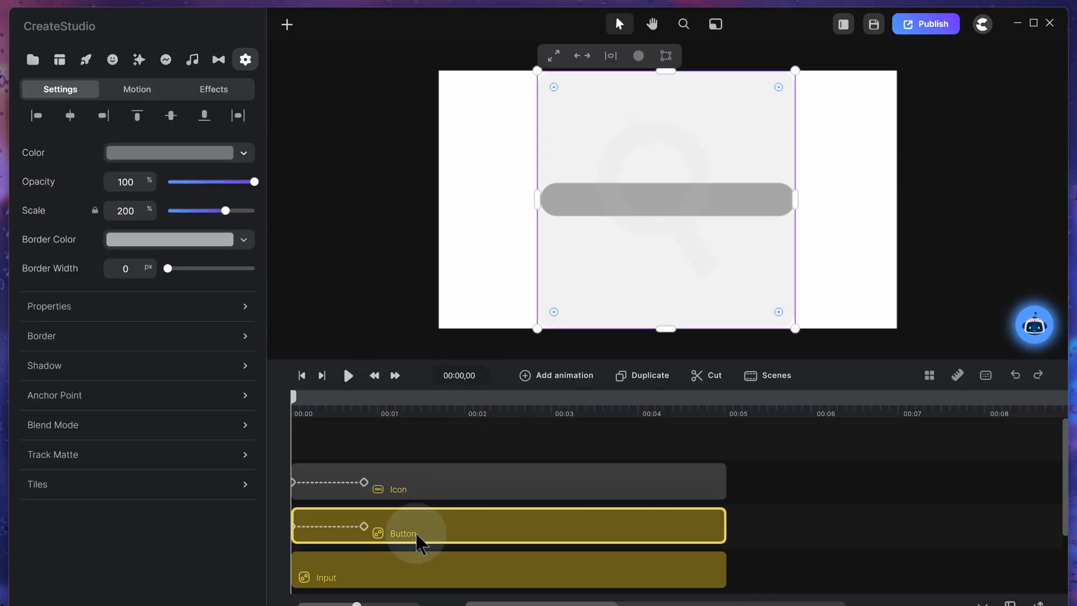
left_click(554, 56)
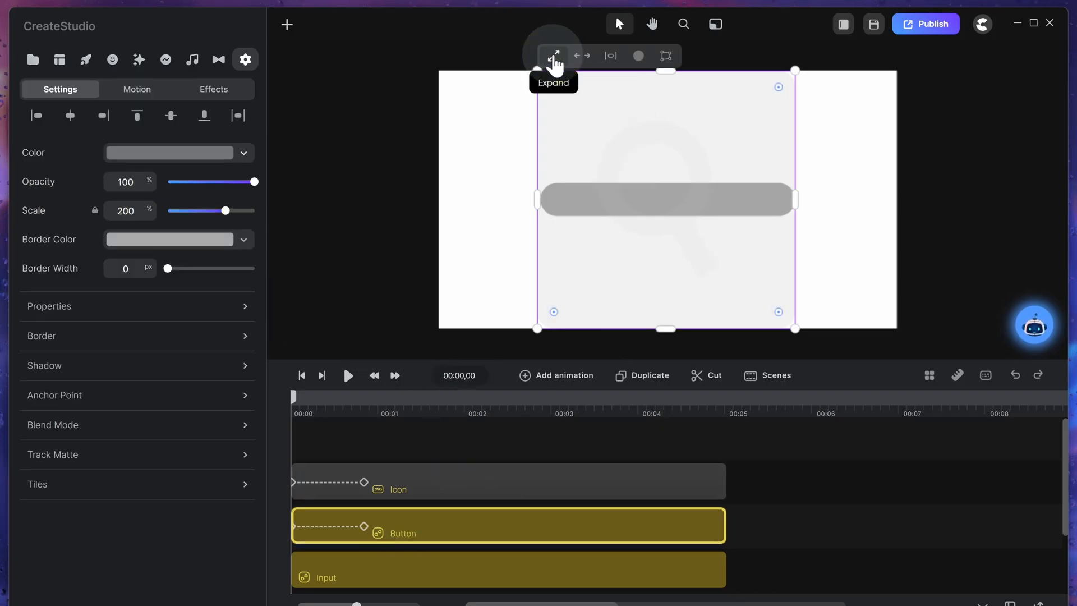
left_click(554, 58)
left_click(287, 396)
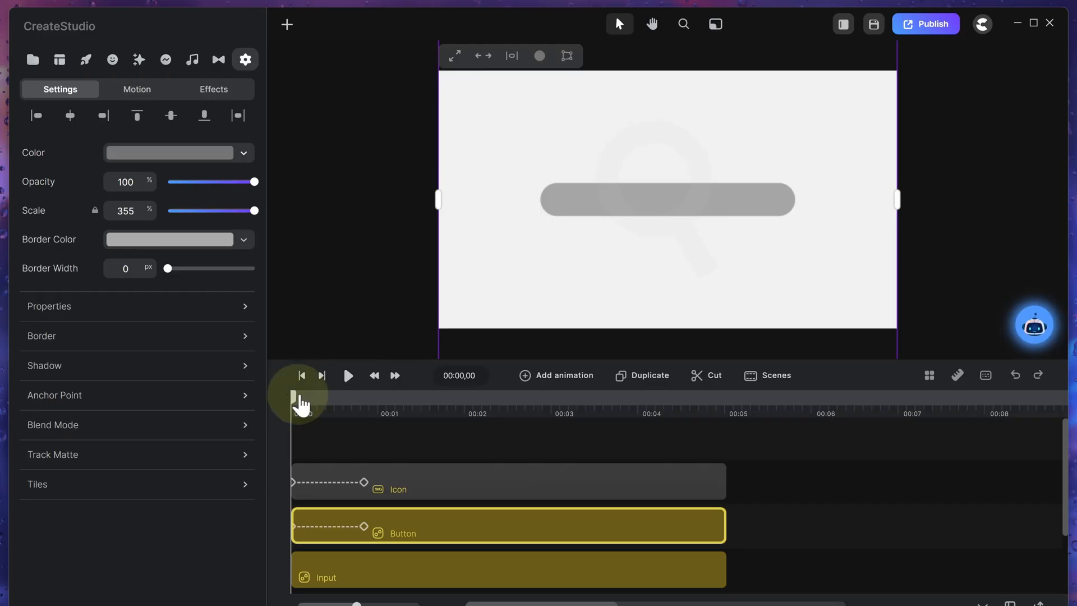
left_click_drag(301, 403, 379, 425)
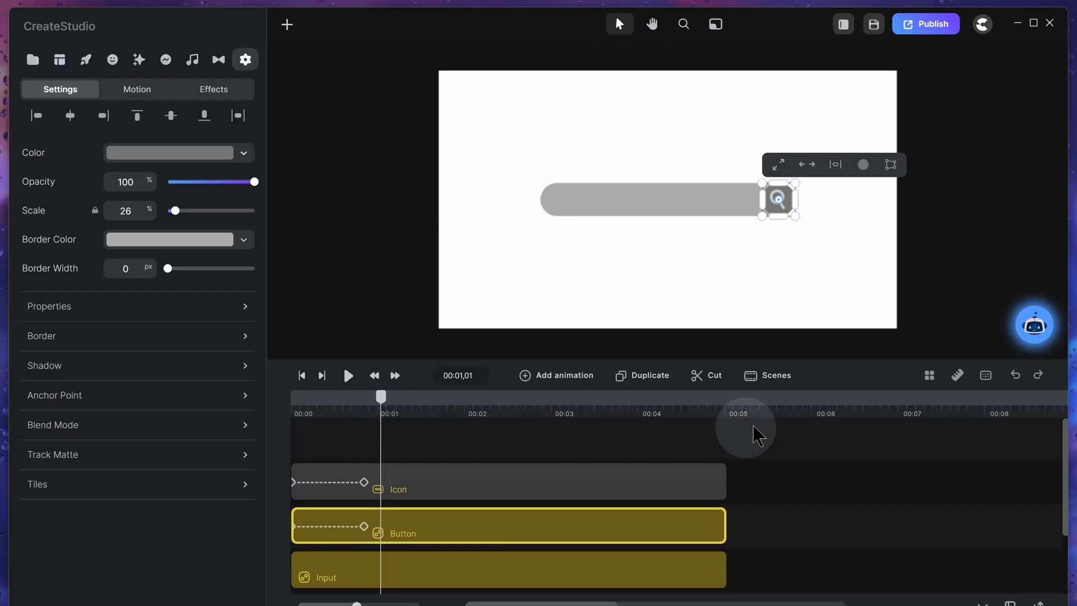
Step: Move the Input layer's start to about 00:00,24 and shrink the bar to a 15% scale circle behind the Button
scroll(772, 487, "down", 1)
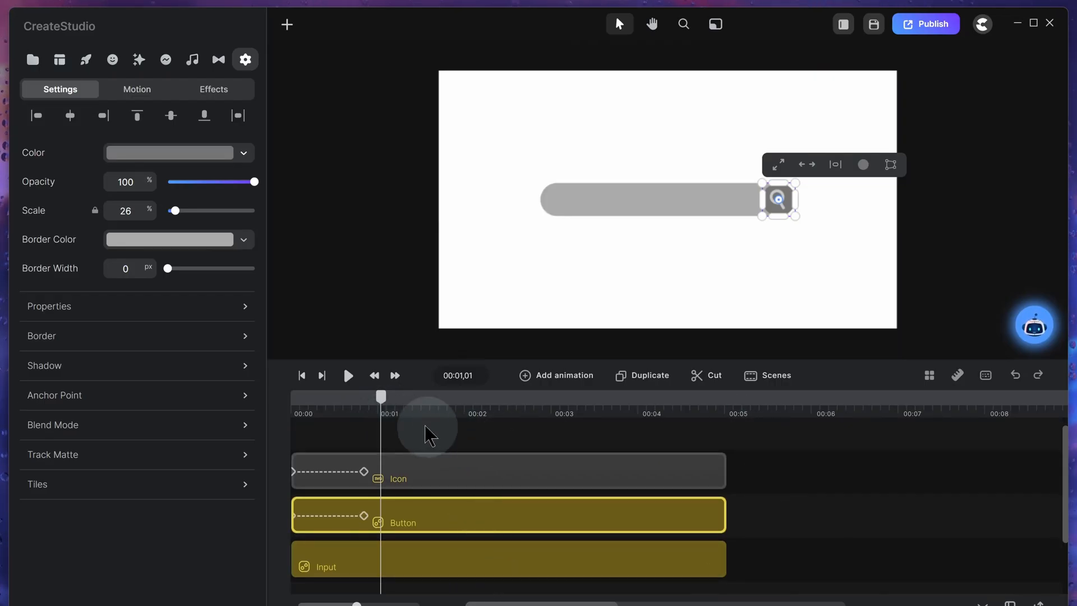
left_click_drag(381, 400, 362, 402)
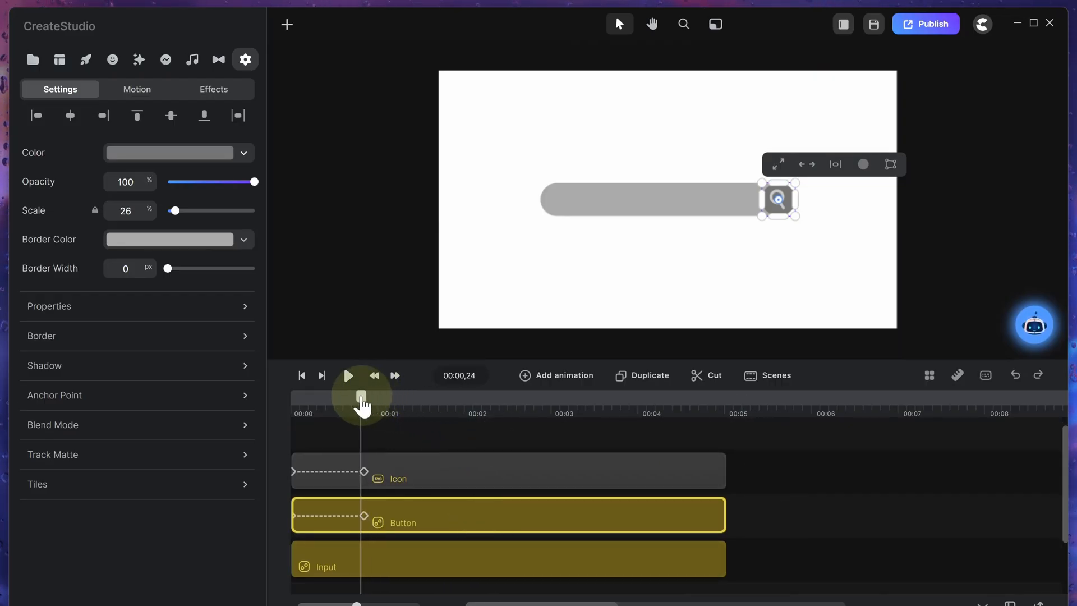
left_click_drag(394, 567, 451, 574)
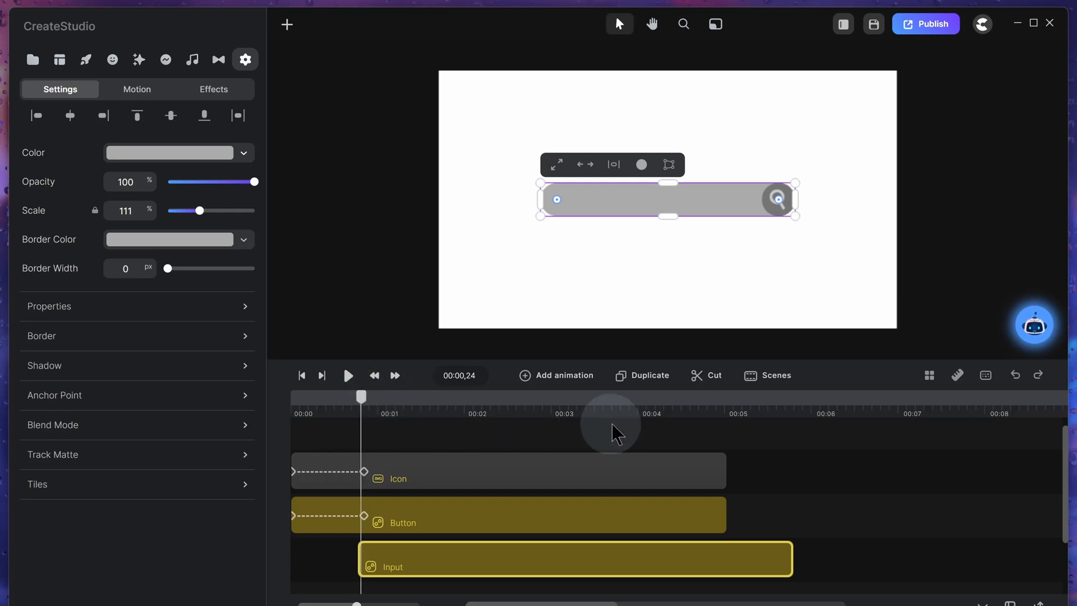
left_click_drag(542, 204, 762, 205)
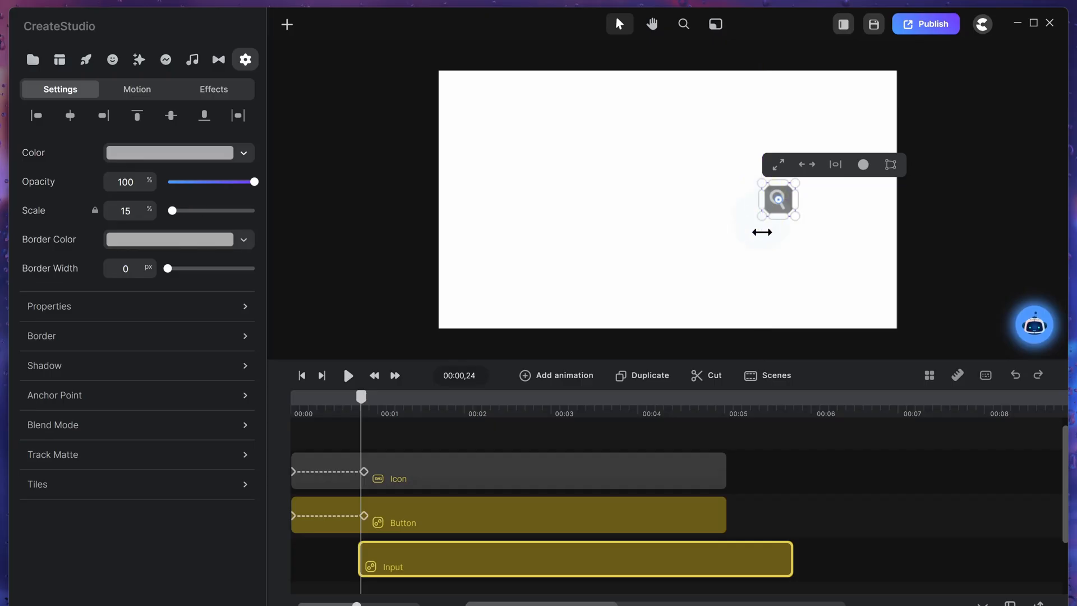
Step: Add a Scale animation with In & Out Expo easing to the Input layer
left_click(559, 382)
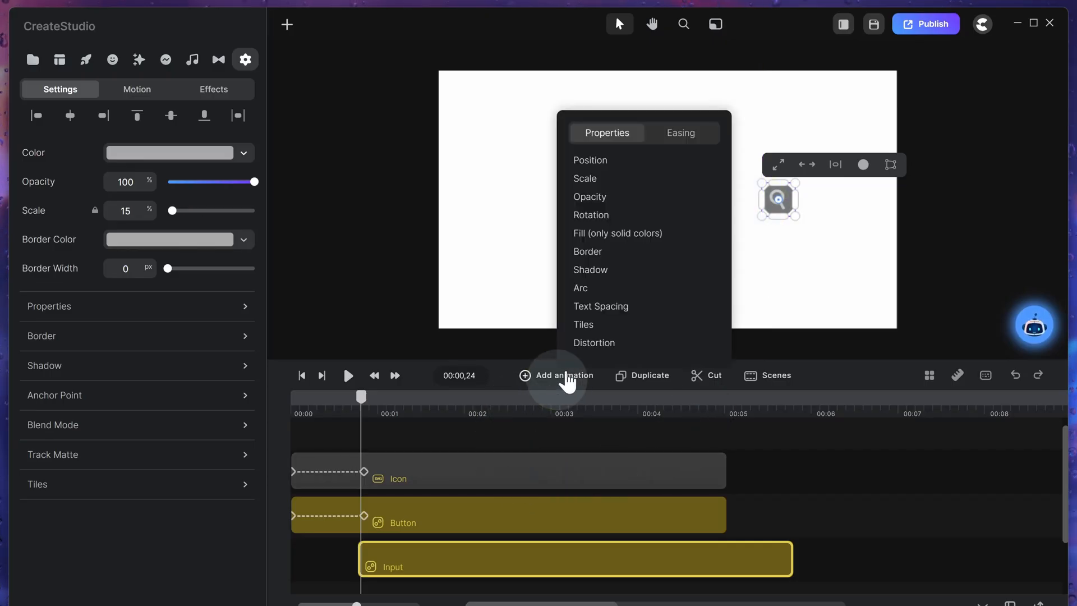
left_click(614, 179)
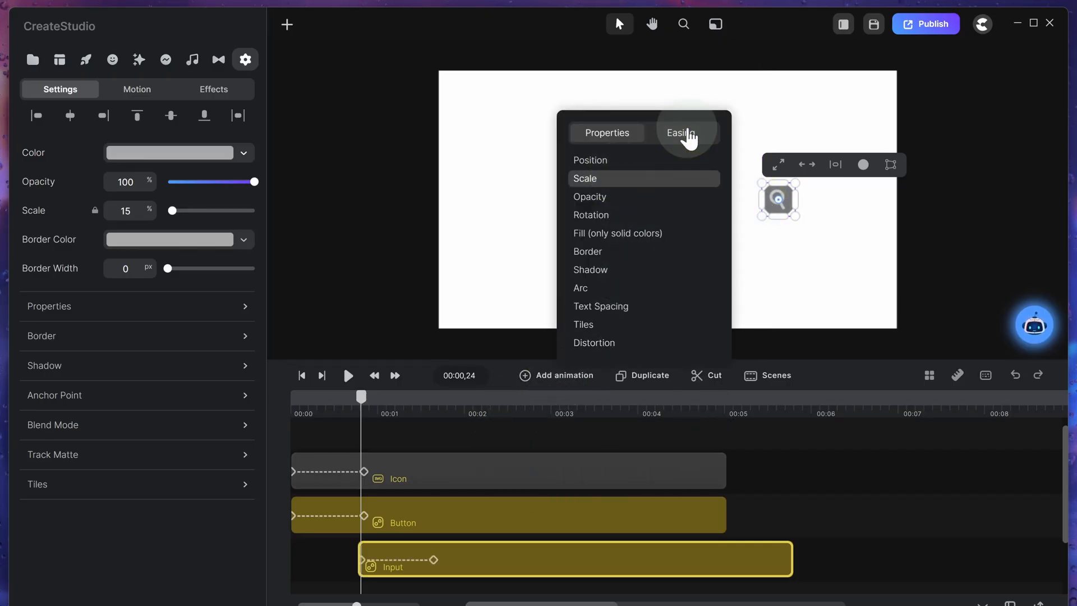
left_click(681, 133)
left_click(679, 274)
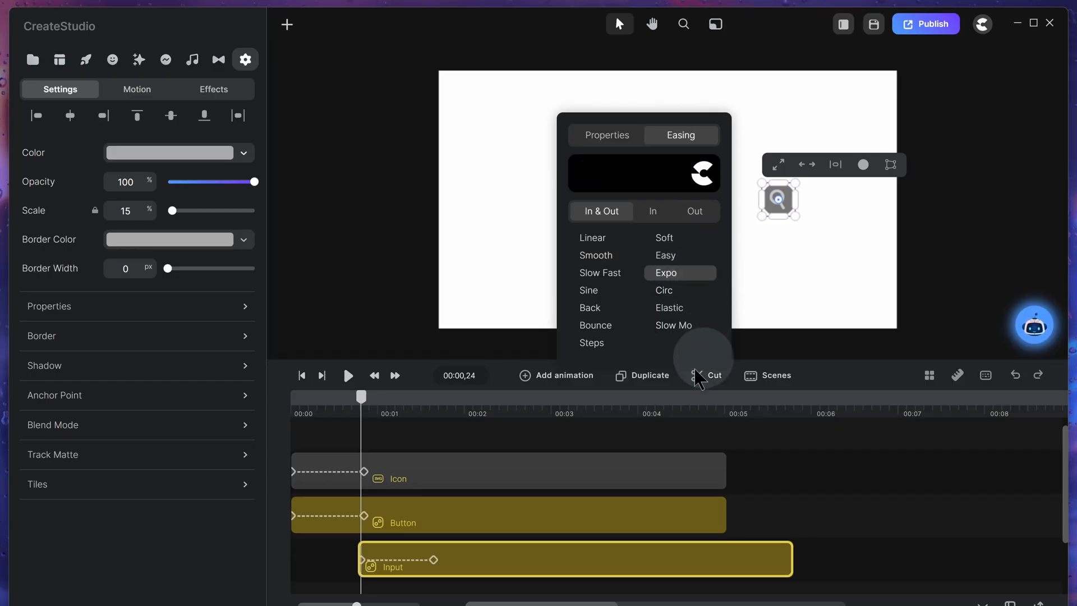
Step: Go to the Input animation's end keyframe and turn on the Action Safe Lines
left_click(433, 559)
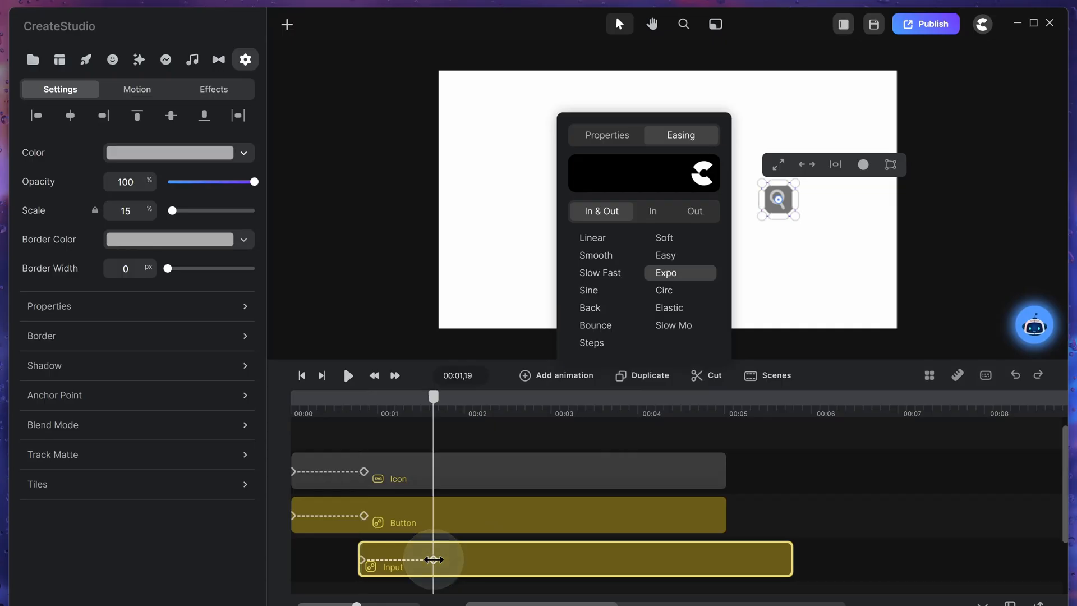
left_click(929, 376)
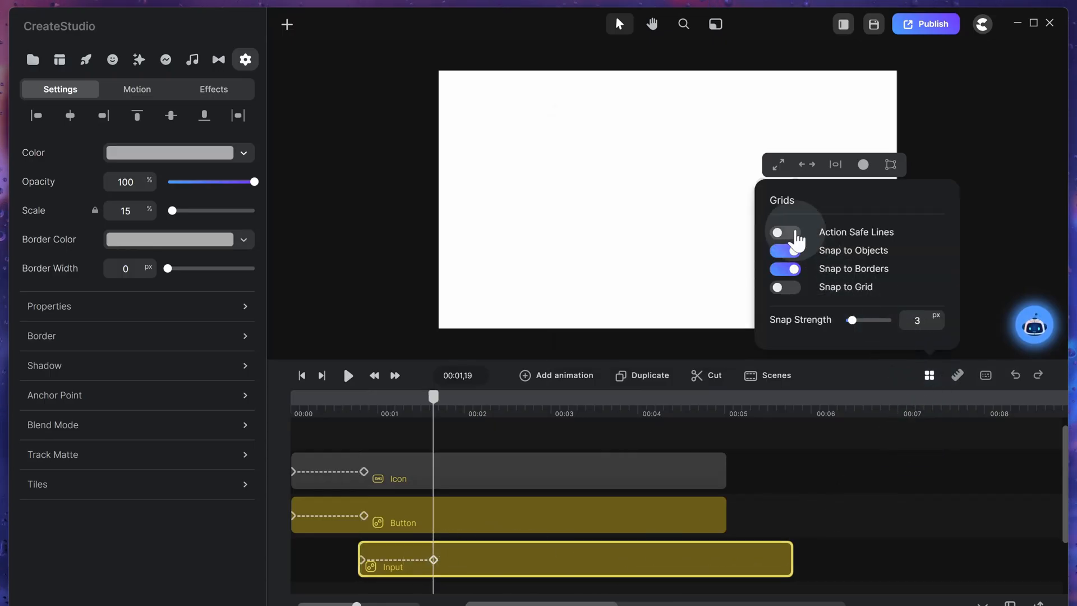
left_click(795, 240)
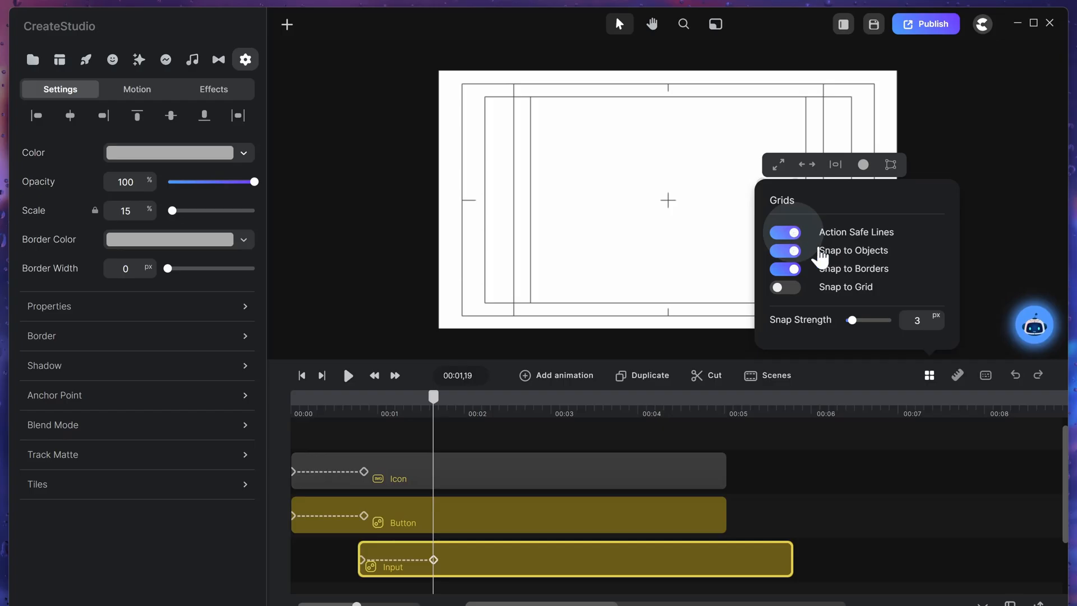
left_click(930, 376)
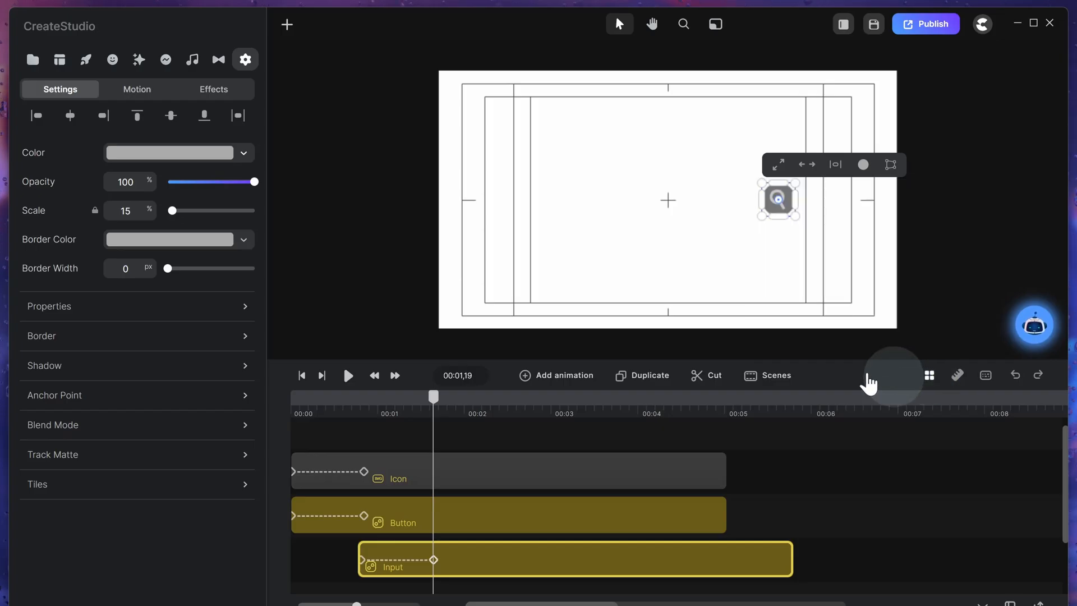
Step: Anchor the Input bar at its middle-right edge and stretch it leftward to 113% scale at the end keyframe
left_click(167, 407)
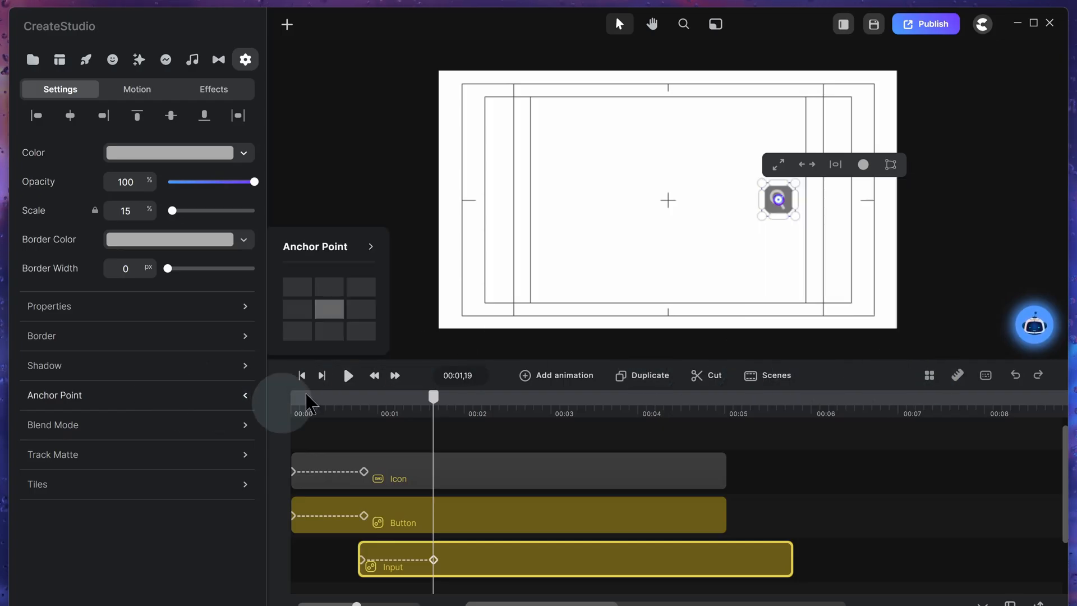
left_click(362, 308)
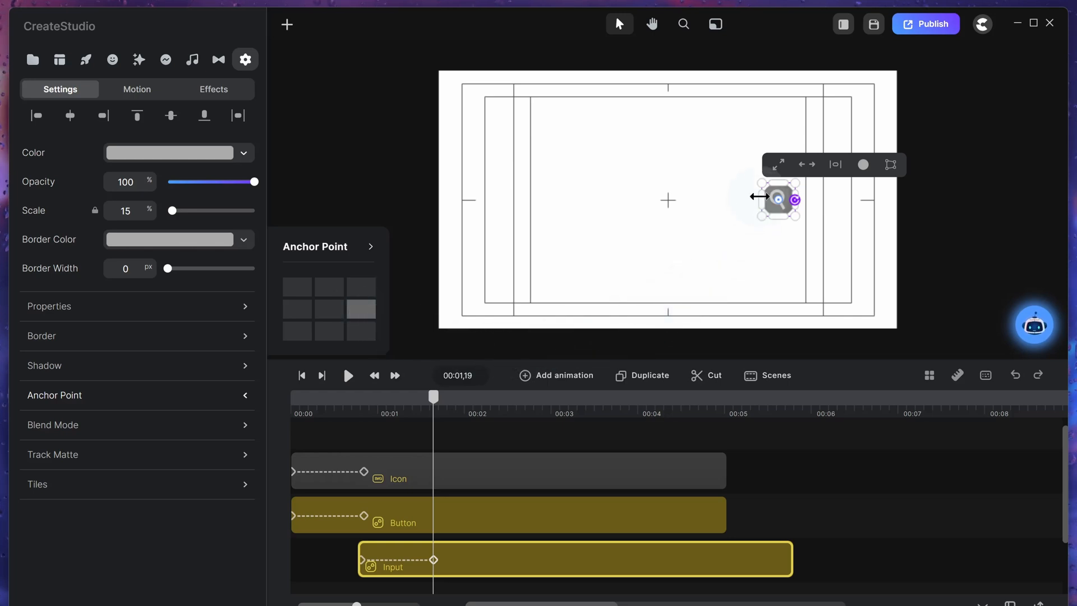
left_click_drag(750, 197, 538, 209)
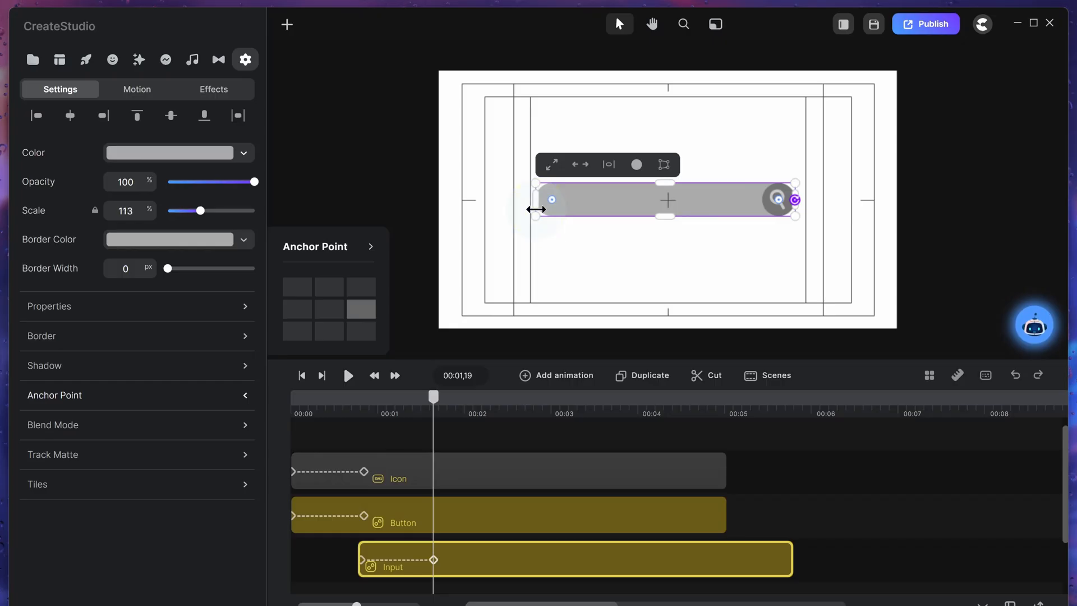
Step: Add a track above the Input layer and place a Typewriter component on it starting at 00:01,18
mouse_move(434, 397)
left_mouse_down()
mouse_move(358, 416)
mouse_move(278, 413)
mouse_move(404, 424)
mouse_move(432, 424)
mouse_move(432, 414)
left_mouse_up()
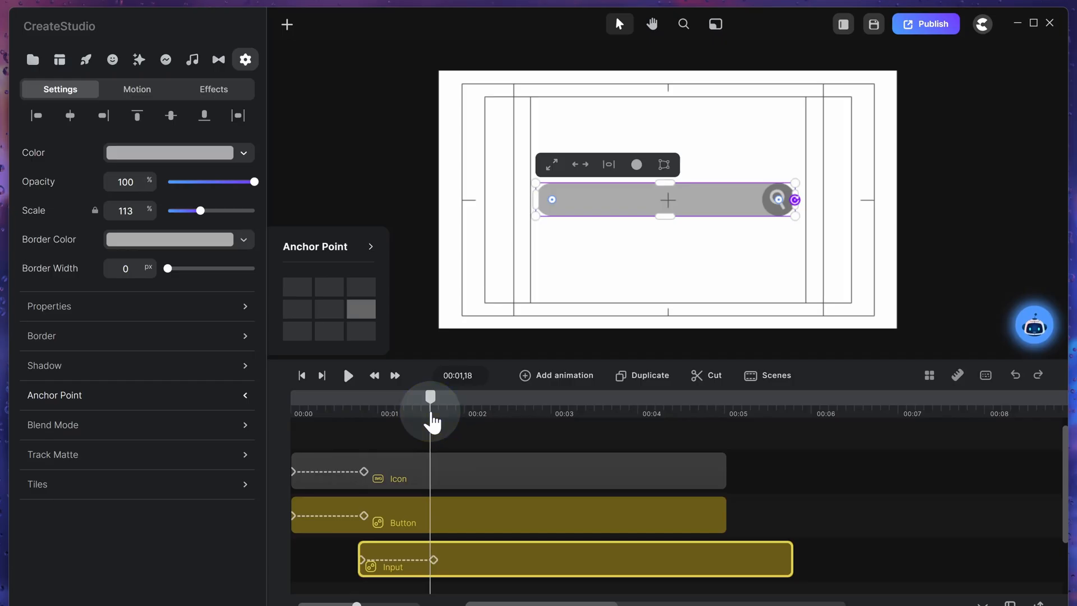
left_click(859, 572)
right_click(858, 573)
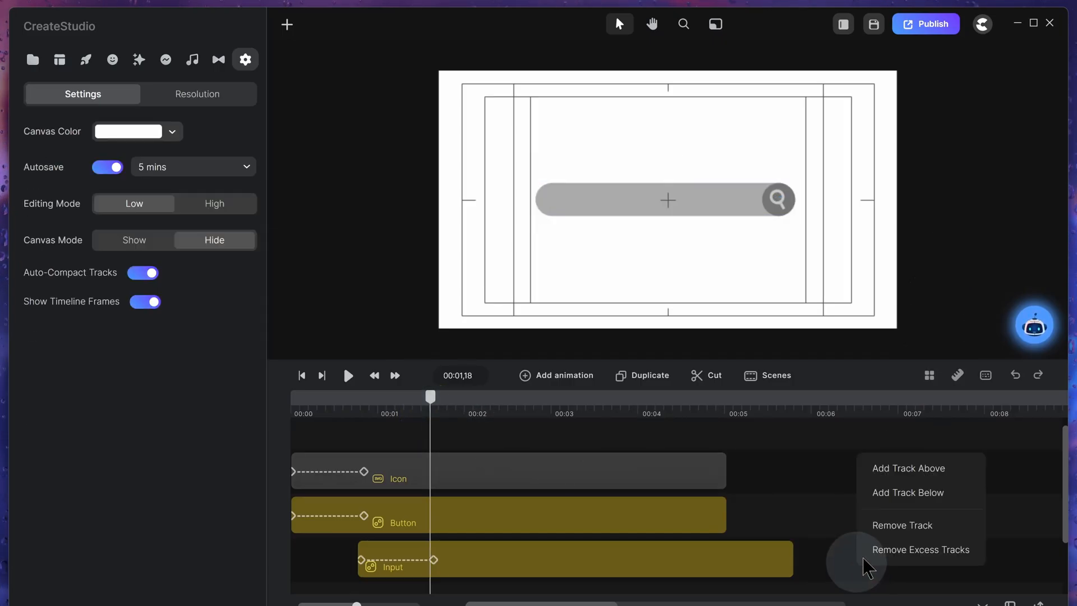
left_click(913, 471)
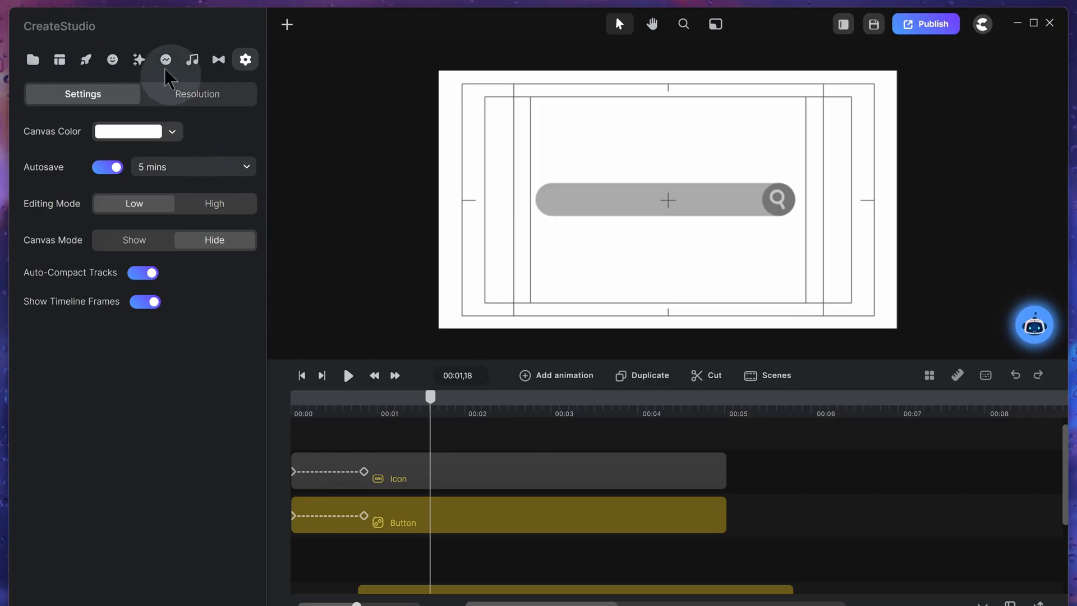
left_click(140, 60)
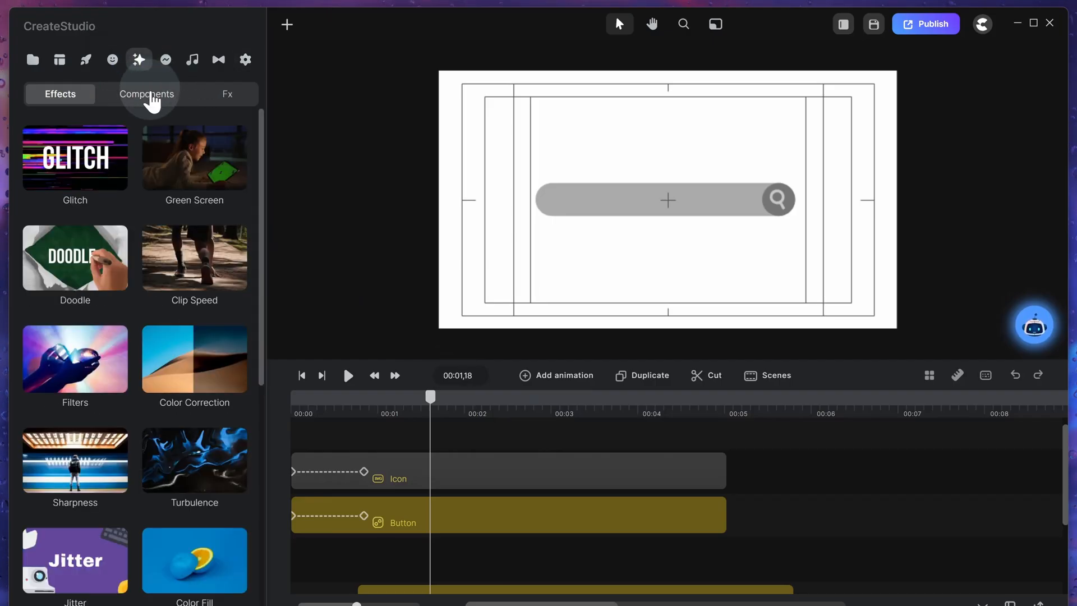
left_click(149, 97)
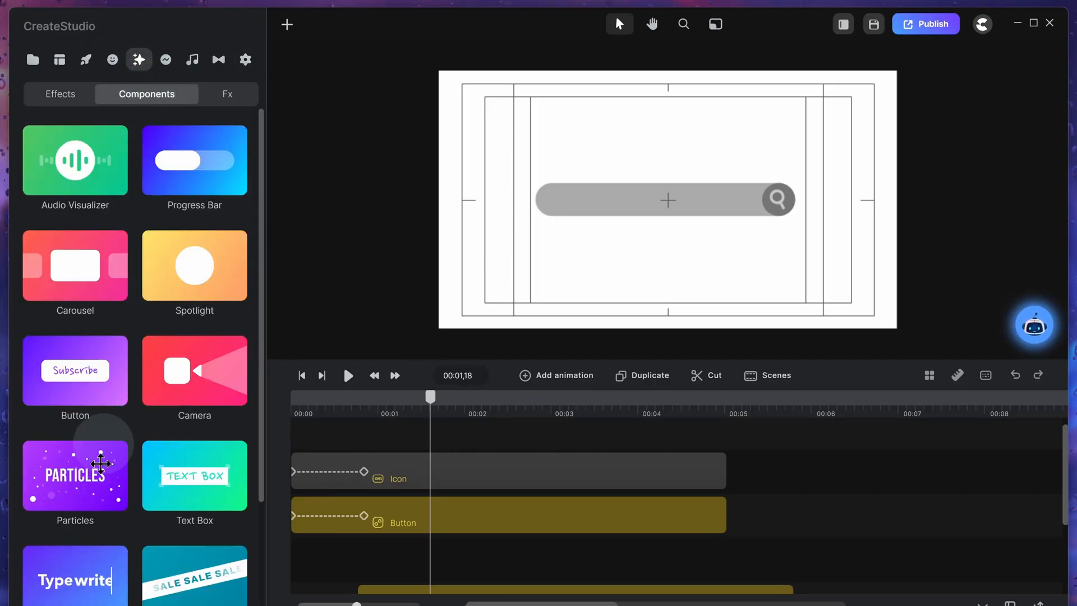
left_click_drag(84, 578, 466, 558)
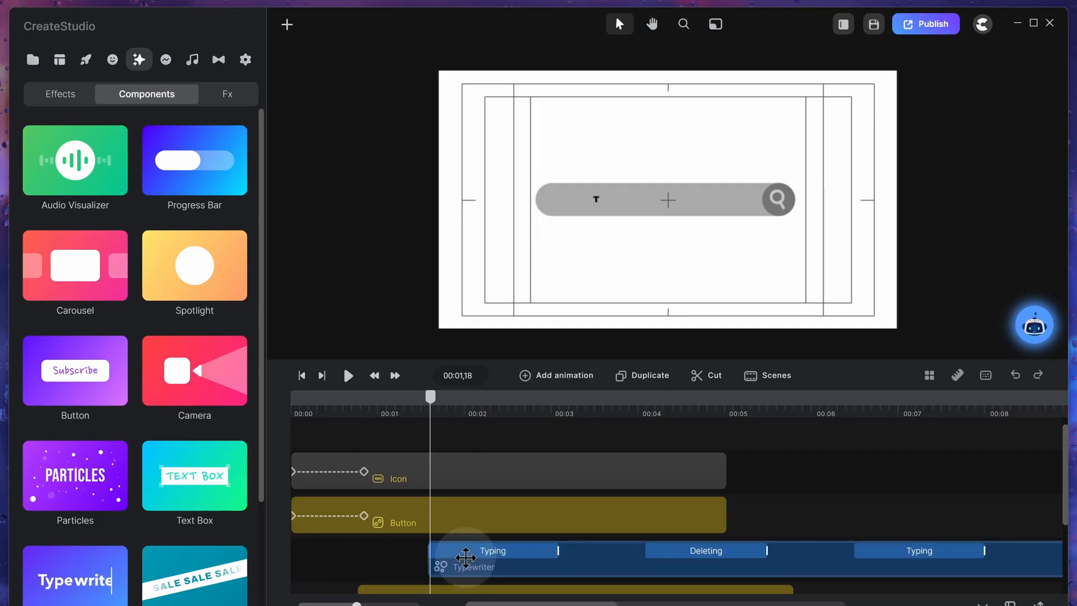
scroll(460, 563, "down", 3)
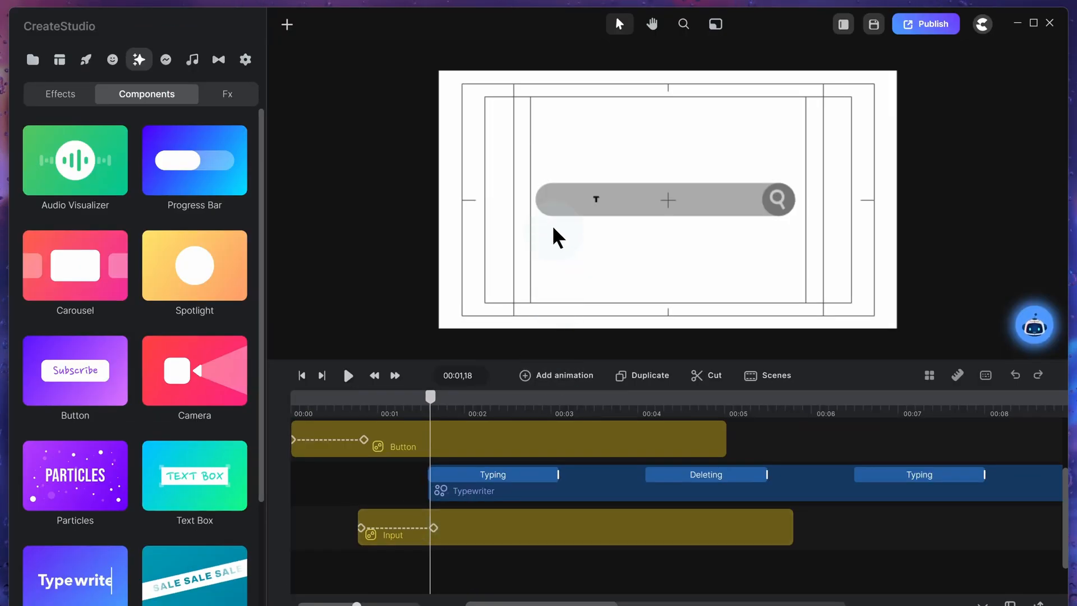
Step: Shorten the Input bar from its left end to 109% scale and turn off the Action Safe Lines
left_click(553, 203)
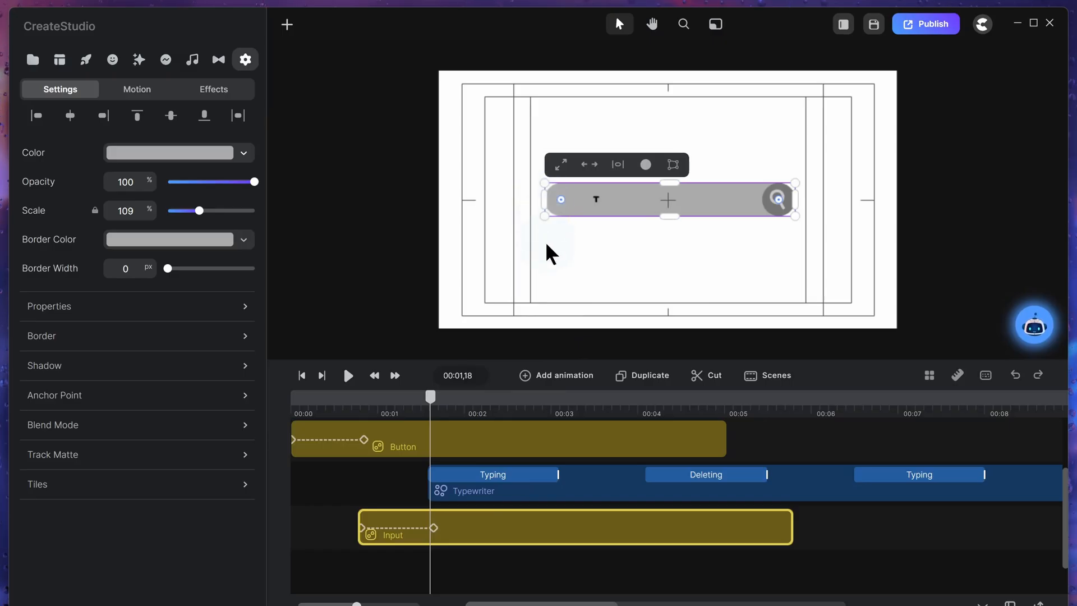
left_click(929, 375)
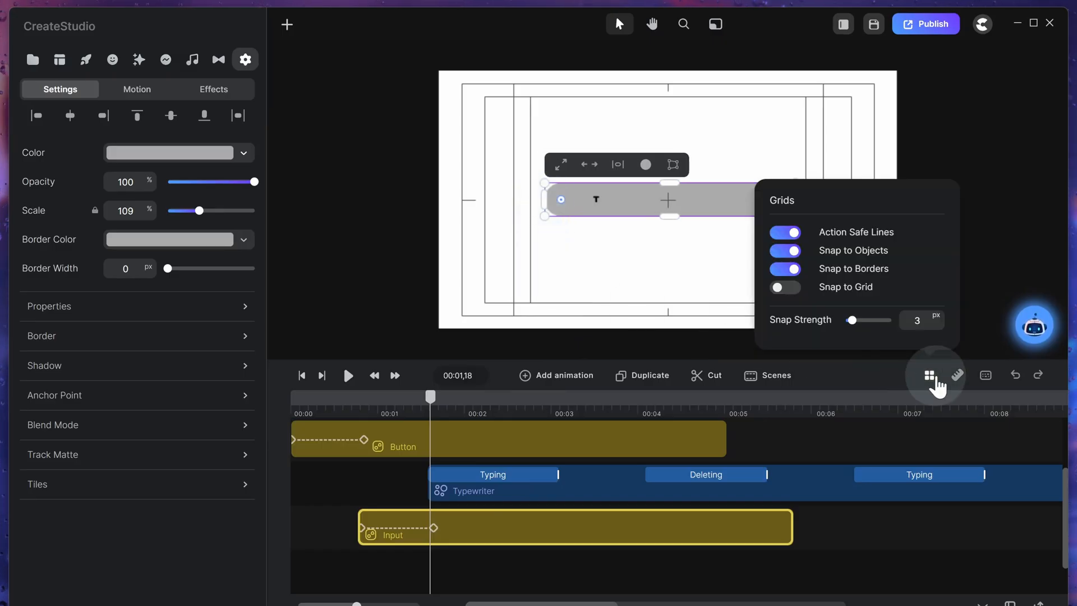
left_click(785, 232)
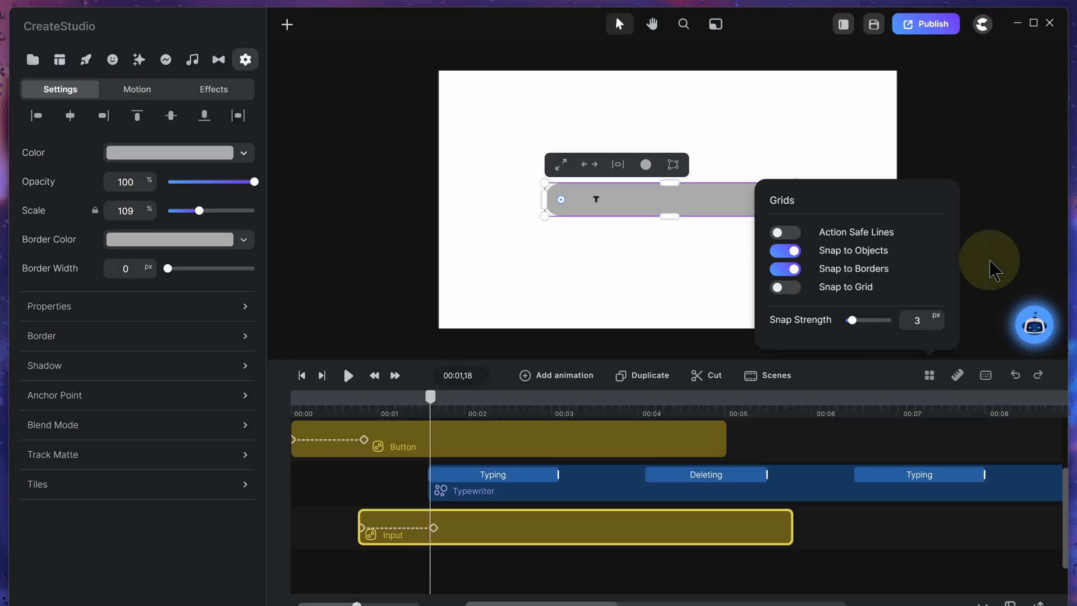
left_click(990, 270)
Step: Delete the Typewriter's secondary sentence and set the remaining one to "how to create a search animation"
left_click(592, 497)
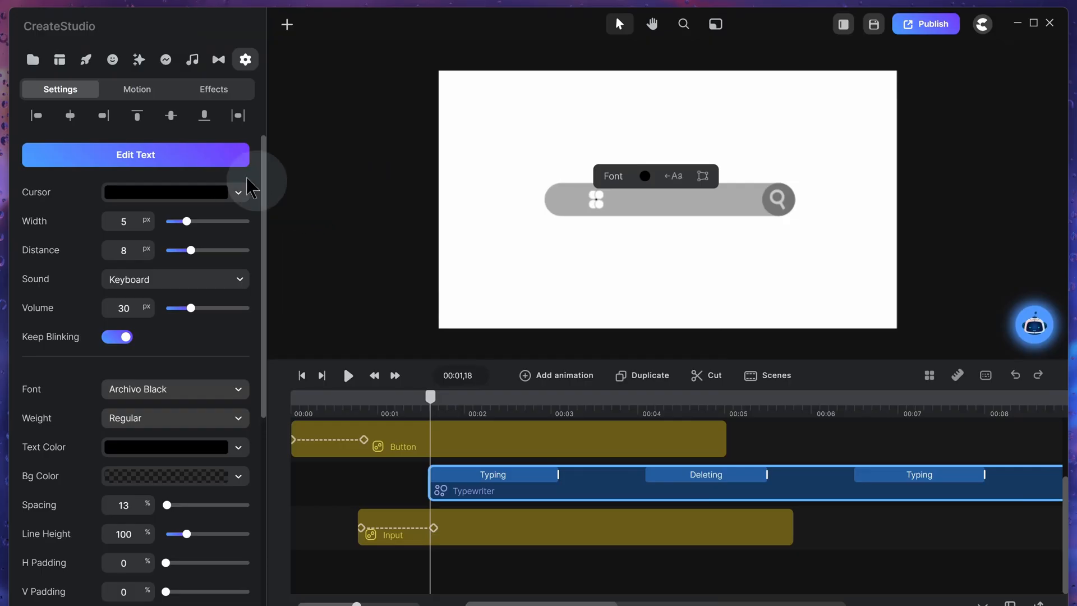
left_click(192, 160)
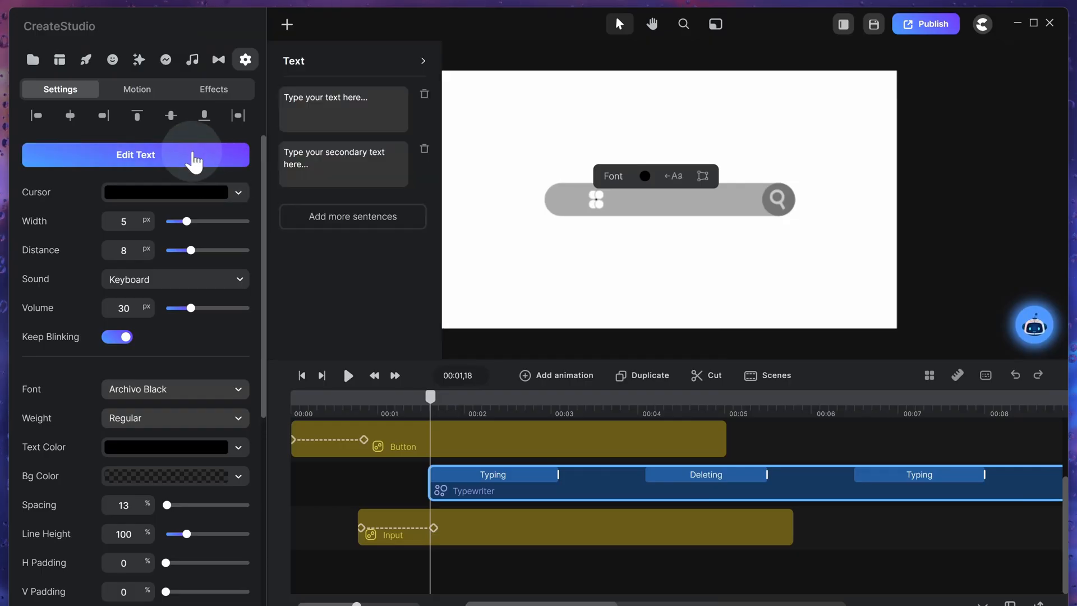
left_click(424, 150)
left_click(392, 99)
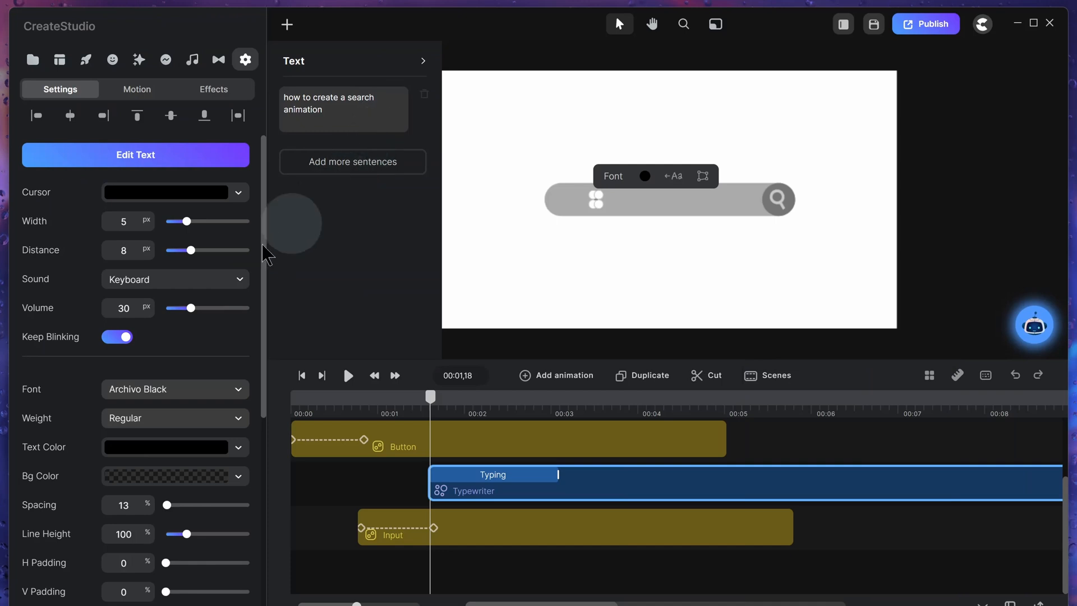
Step: Set the Typewriter's sound to Keyboard 2 and its font to Poppins
left_click(198, 289)
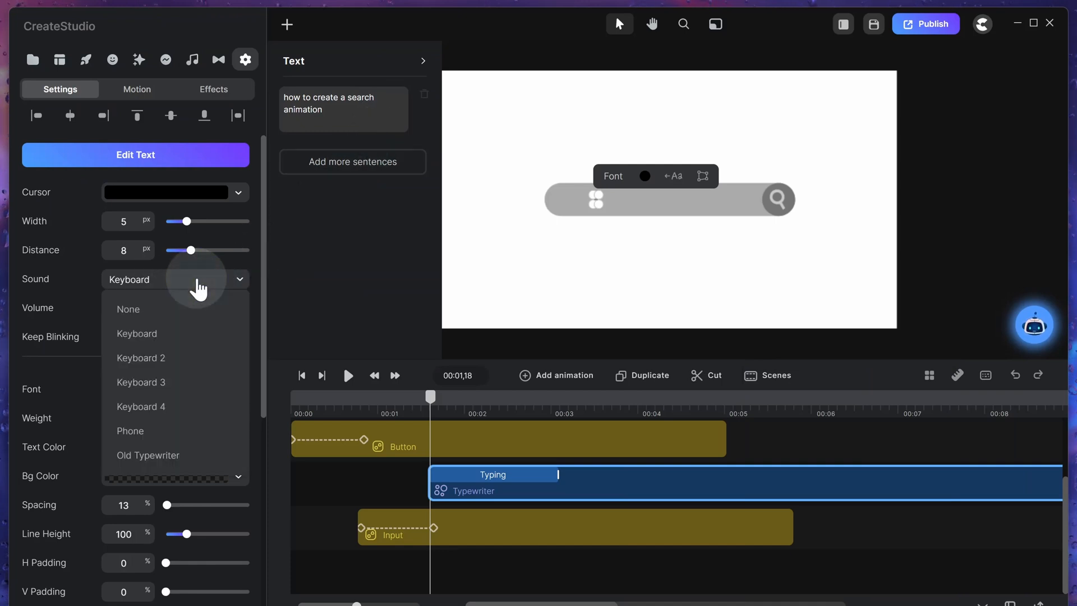
left_click(197, 365)
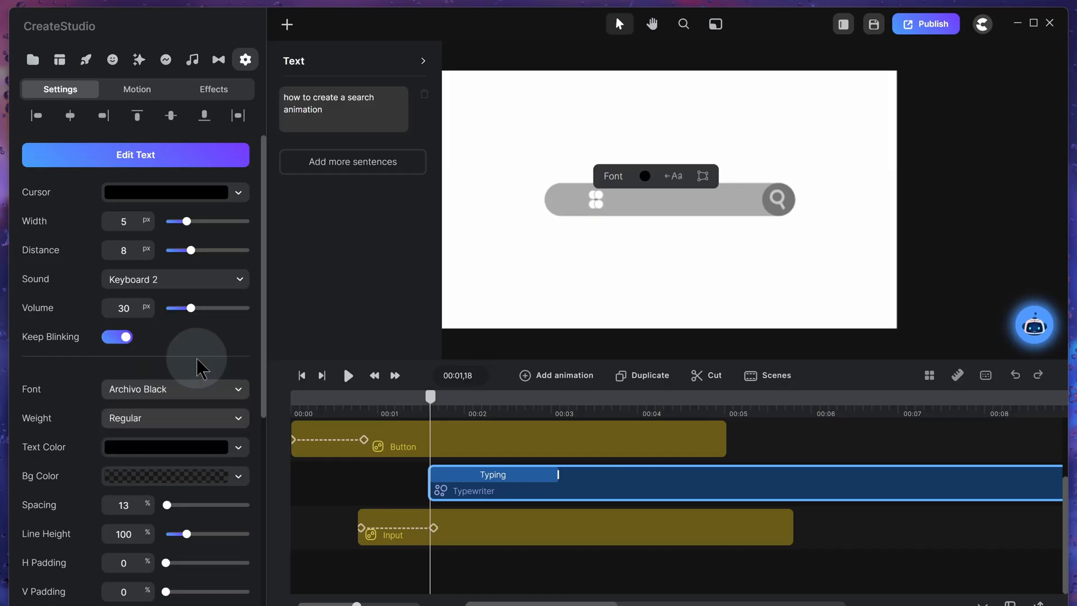
left_click(202, 393)
left_click(358, 64)
type("pop")
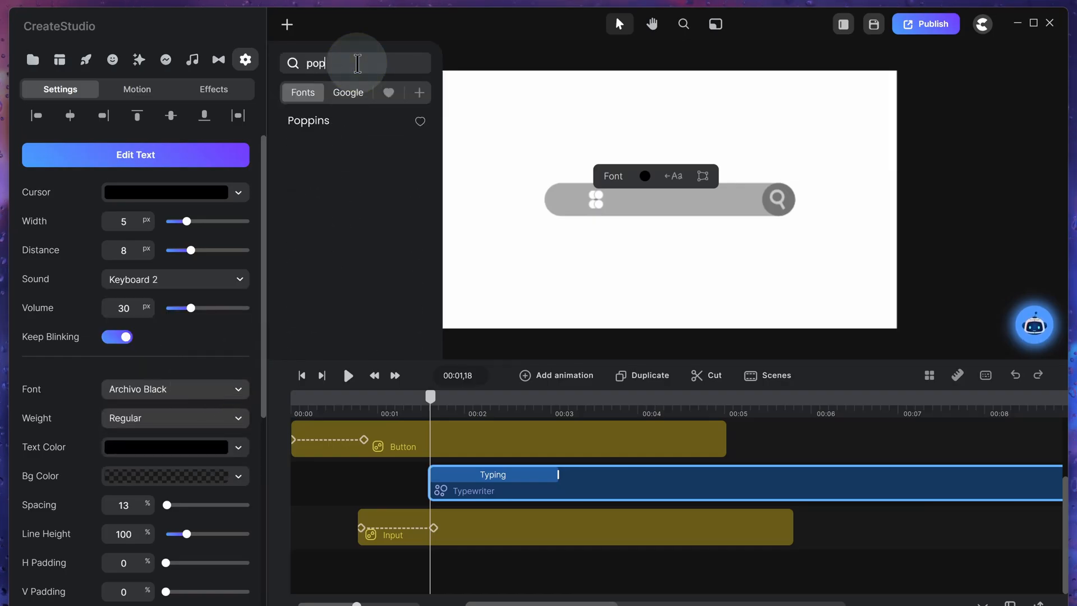
left_click(360, 122)
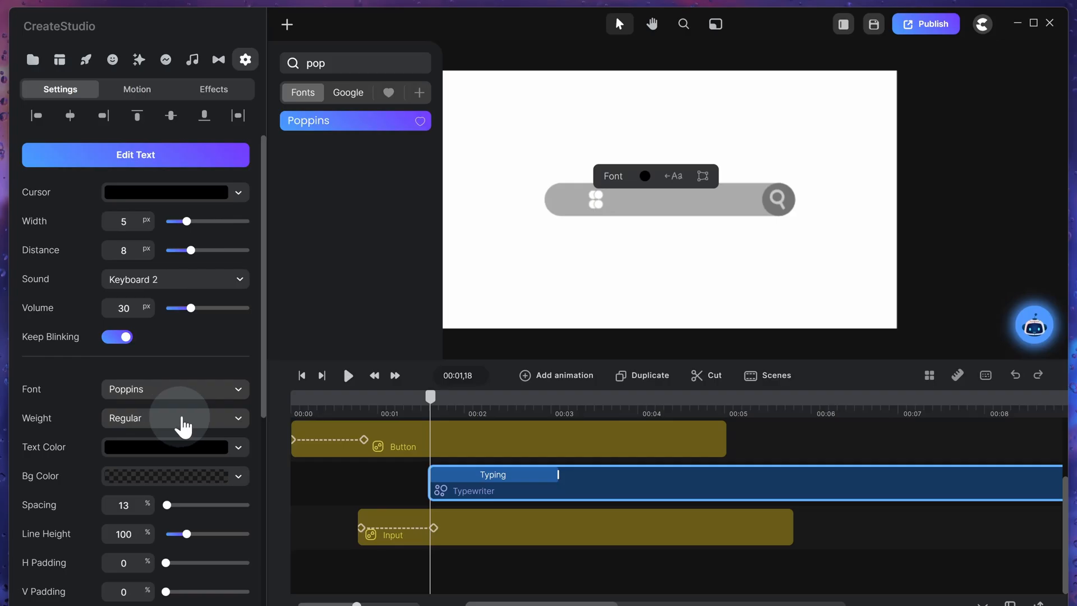
Step: Go to 00:03,12, where the sentence is fully typed, and enlarge and shift the Typewriter text leftward to fill the input bar
left_click_drag(432, 401, 583, 425)
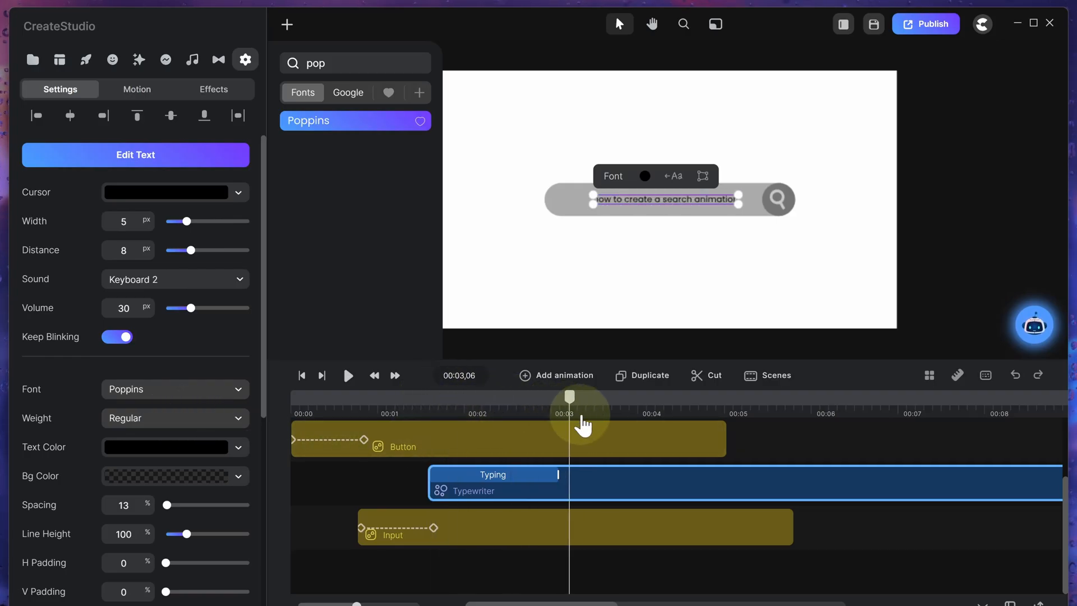
left_click(933, 208)
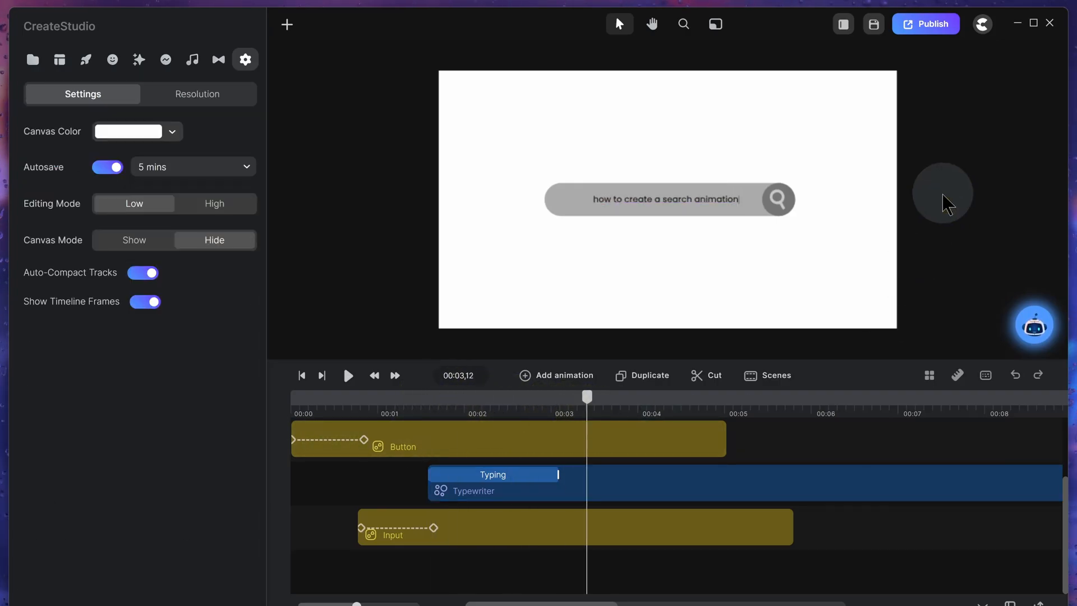
left_click(692, 483)
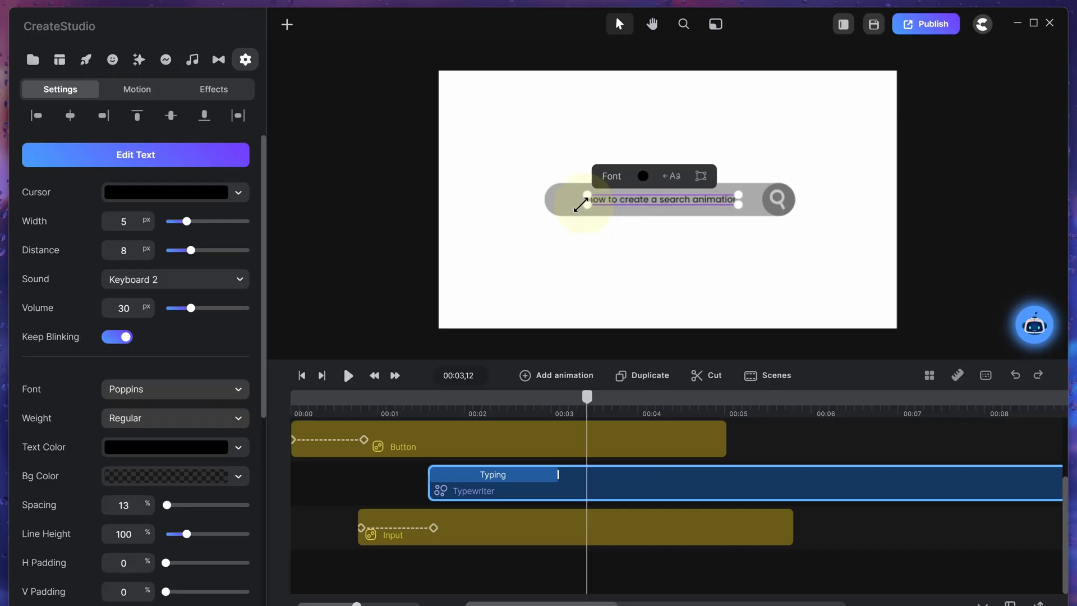
left_click_drag(581, 204, 569, 210)
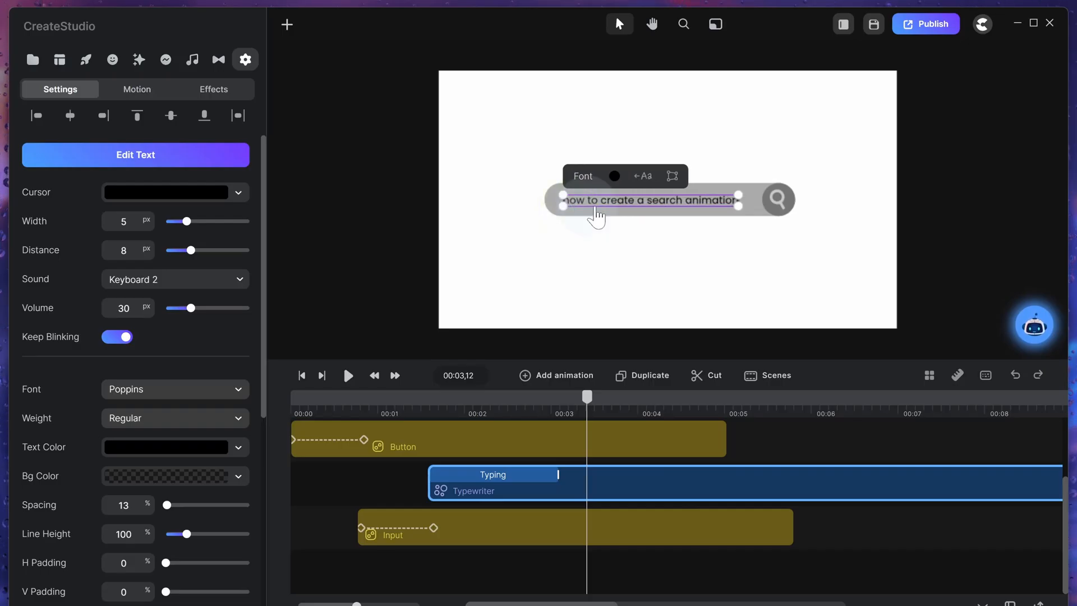
left_click_drag(639, 199, 636, 199)
Step: Play the animation from the start through the end of the typing to check the text
left_click_drag(587, 397, 272, 440)
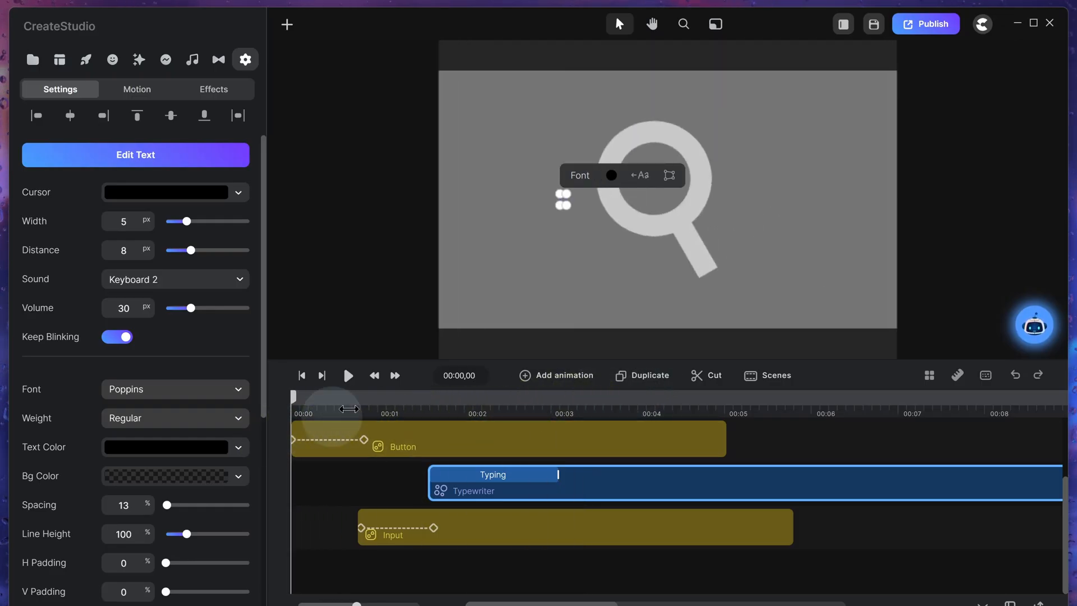
left_click(347, 376)
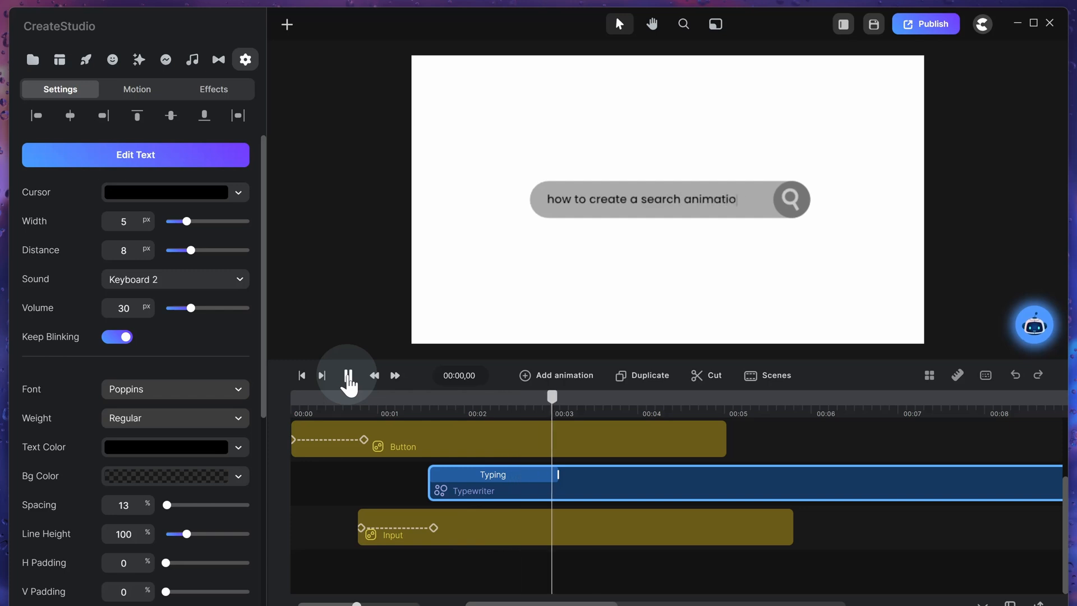
left_click(348, 375)
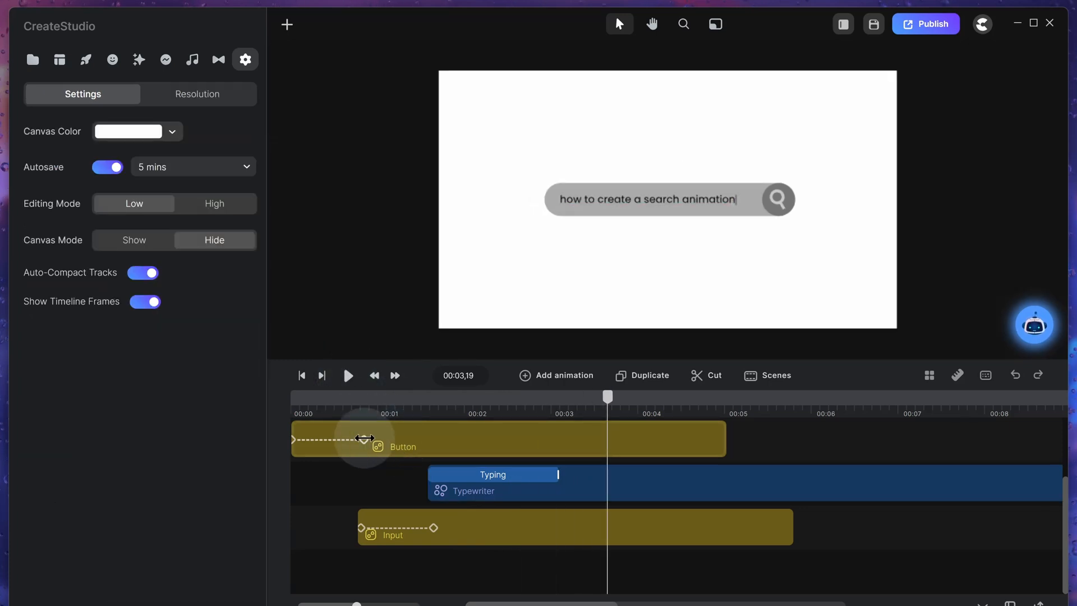
Step: Set the Button layer's opacity to 10% at its start keyframe at 00:00,00
left_click(364, 438)
left_click_drag(361, 408, 266, 406)
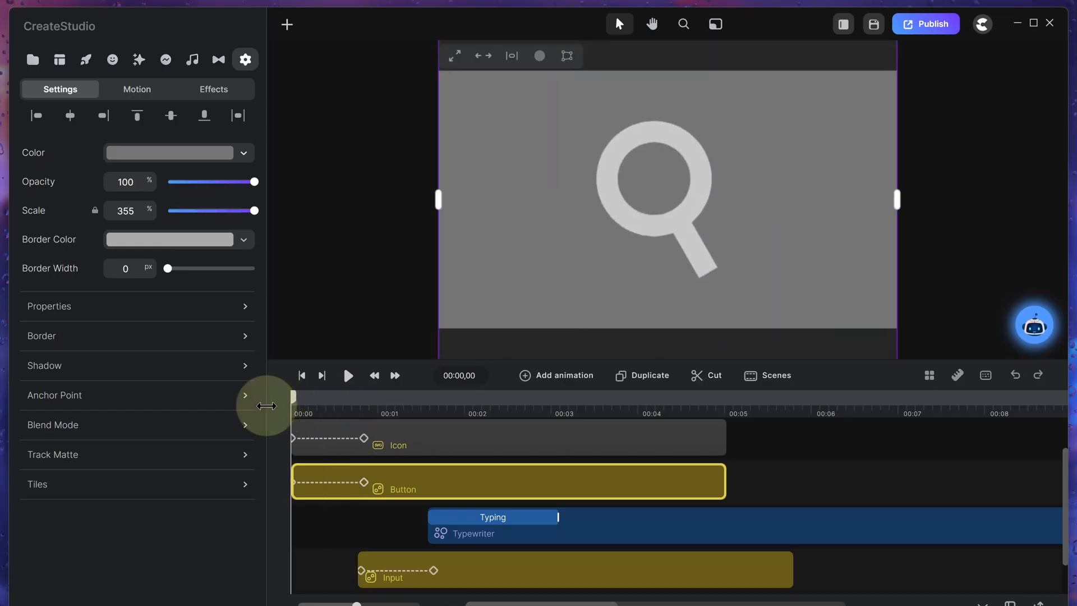
double_click(125, 181)
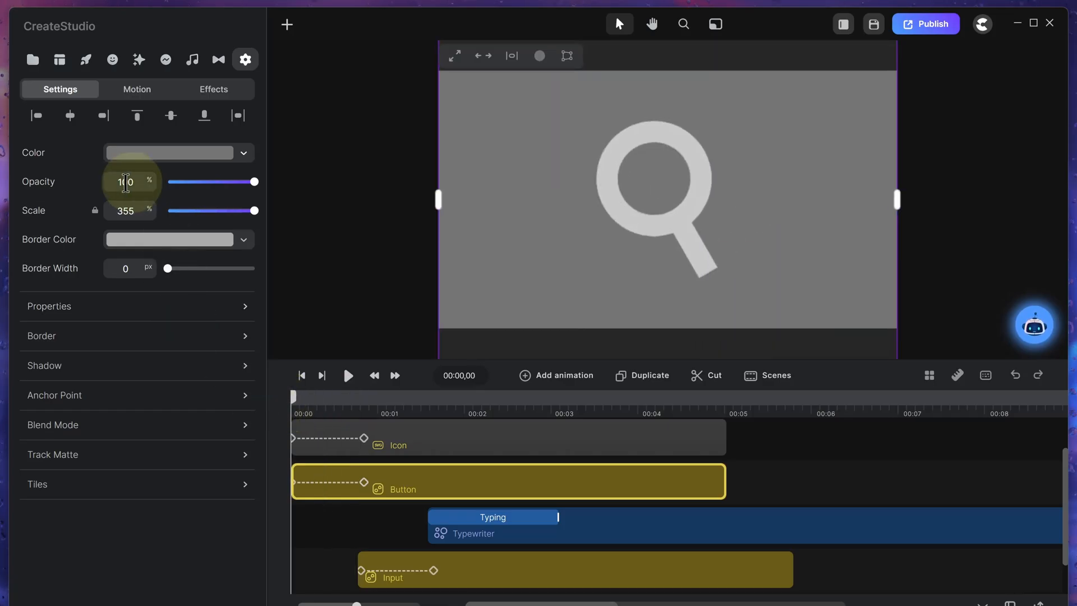
key("Return")
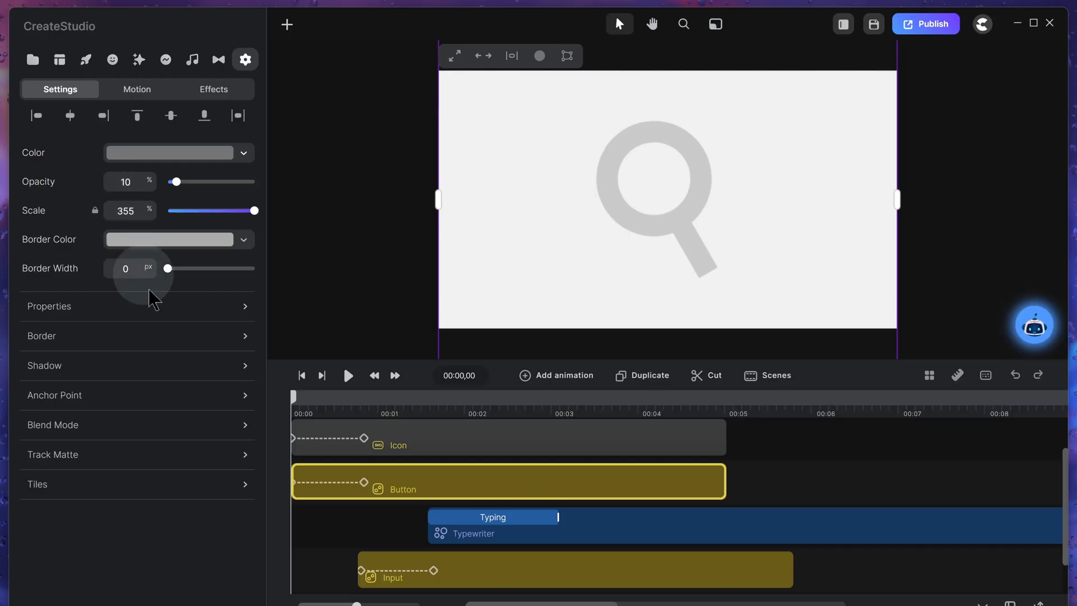
Step: Set the magnifier Icon layer's opacity to 10% at its start keyframe at 00:00,00
left_click(366, 439)
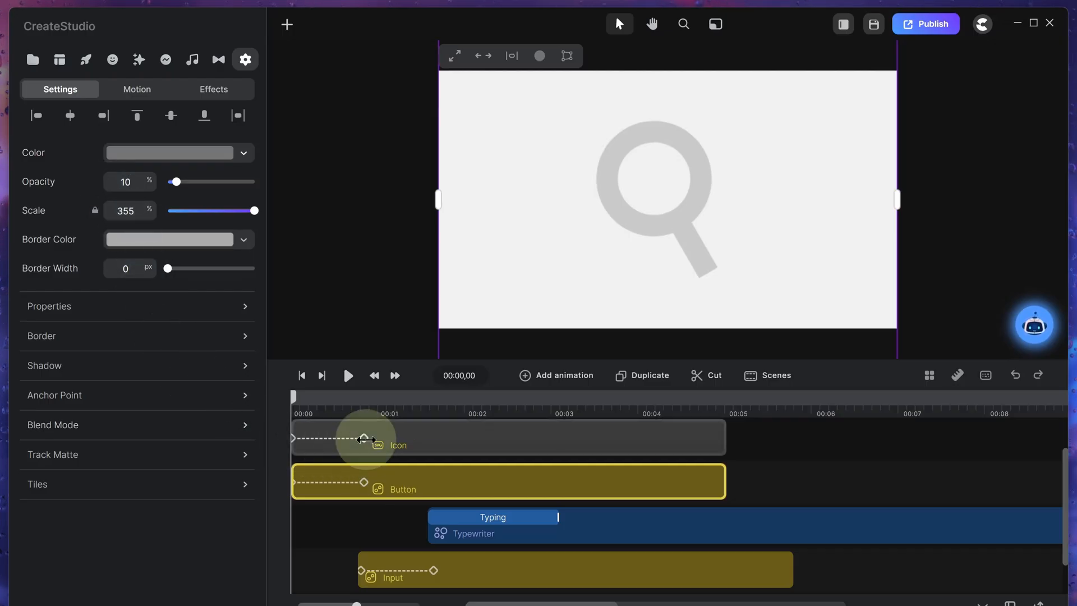
left_click_drag(364, 397, 264, 397)
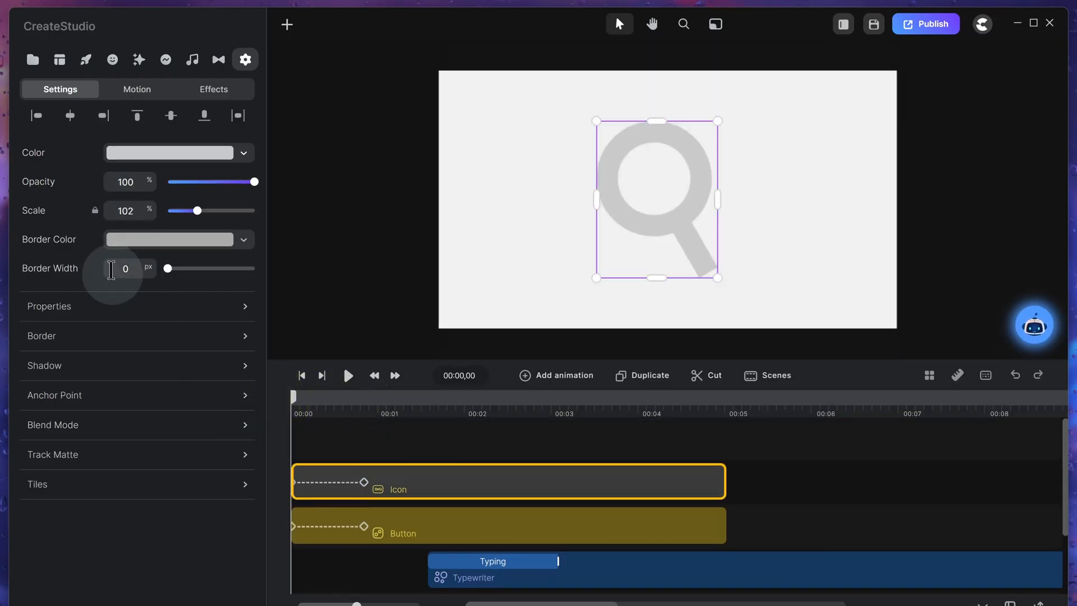
left_click_drag(130, 182, 84, 189)
type("1")
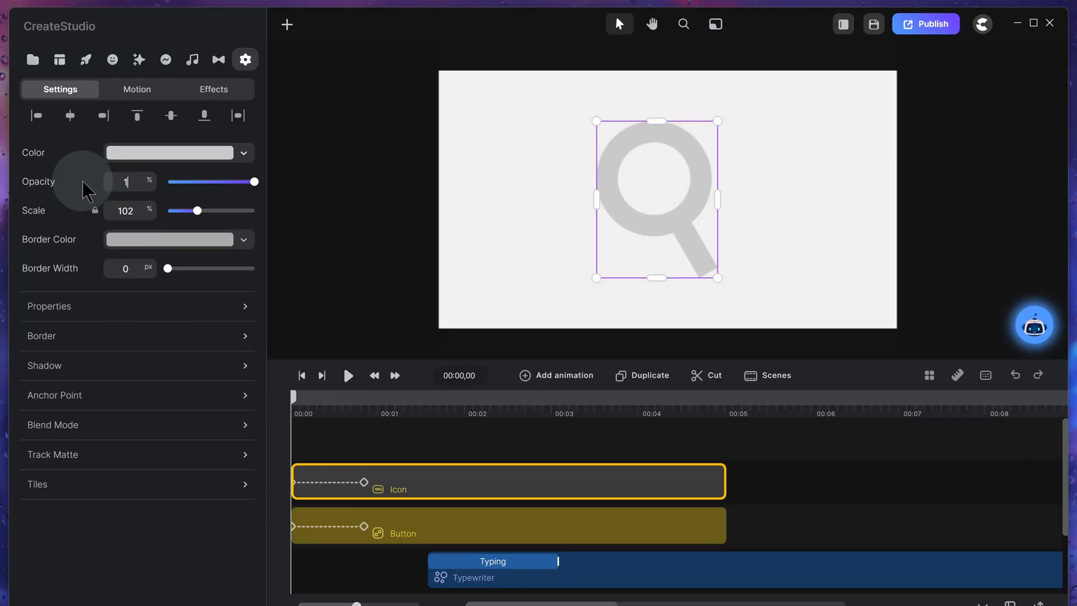
type("0")
Step: Play the fade-in from the start and check the finished search bar at 00:03,11
left_click(347, 376)
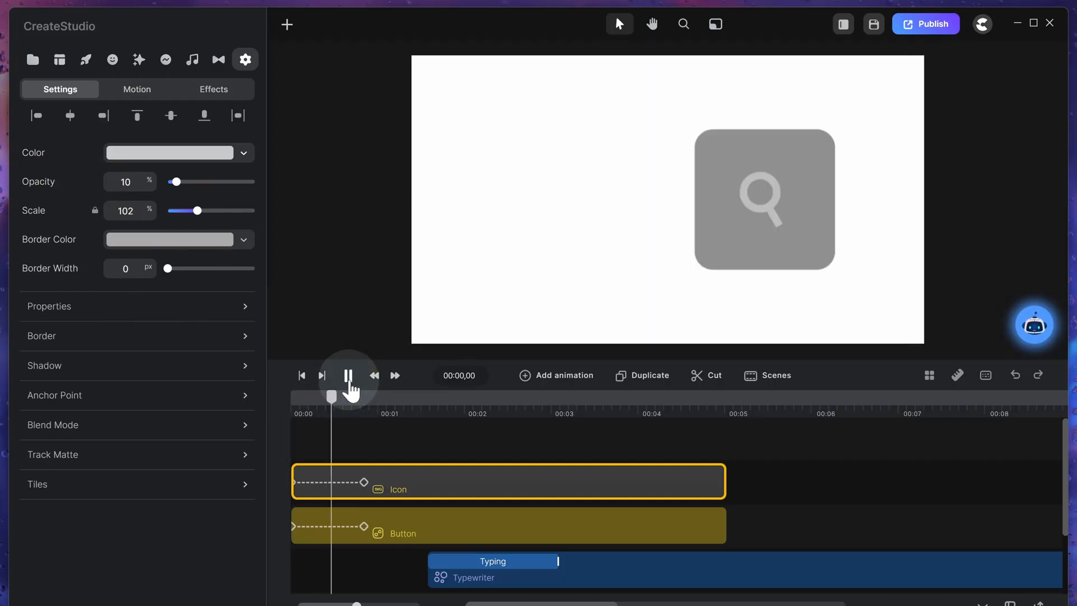
left_click_drag(466, 416, 585, 446)
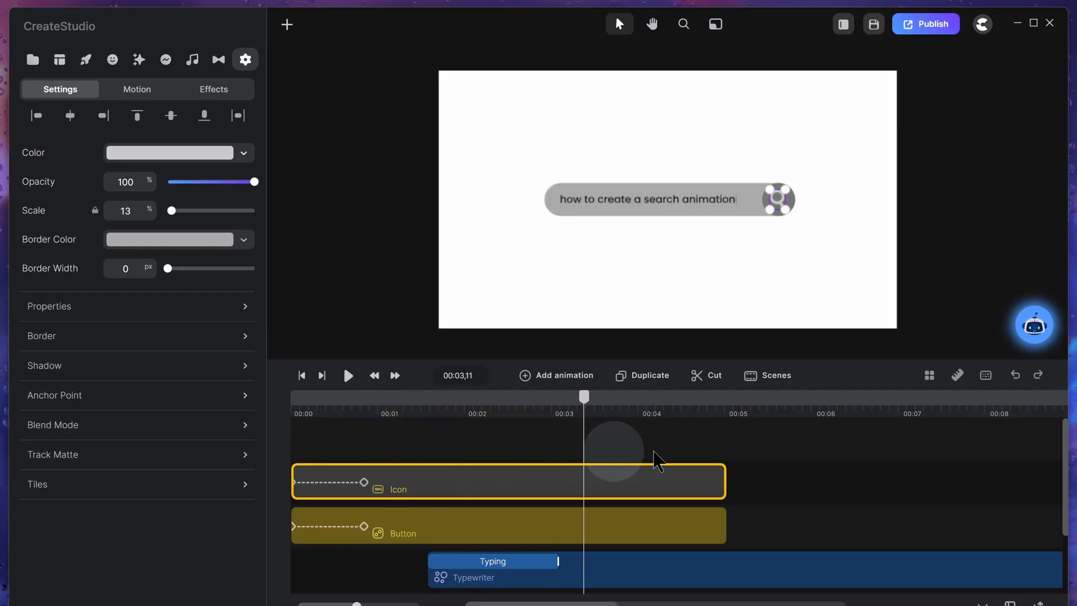
left_click(969, 222)
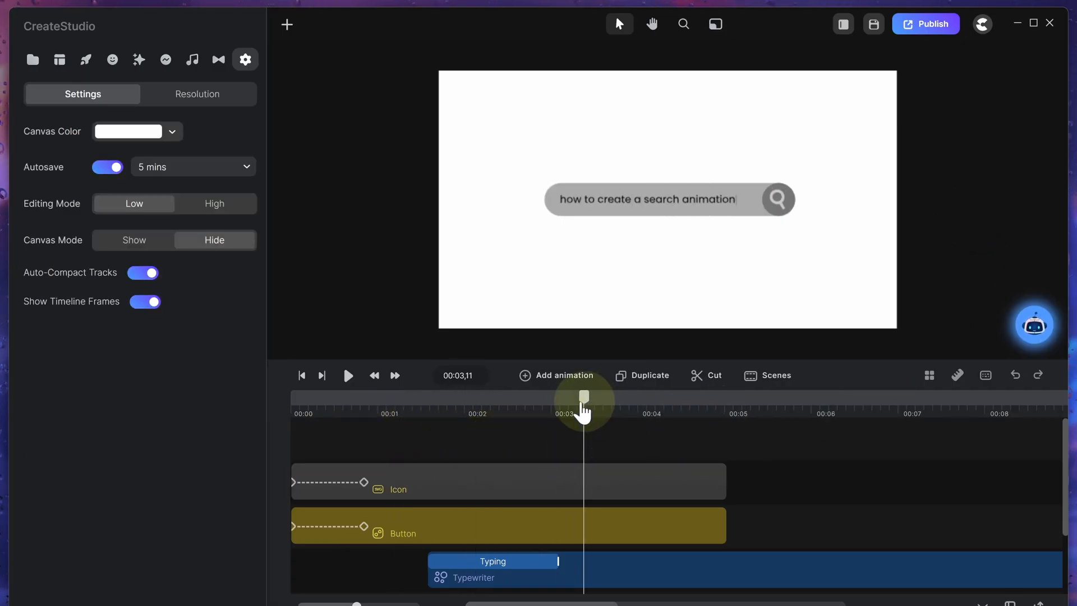
Step: Move the playhead to 00:03,01, search the SVG media for "cursor", and import the solid arrow pointer into My Media
left_click_drag(583, 405, 569, 409)
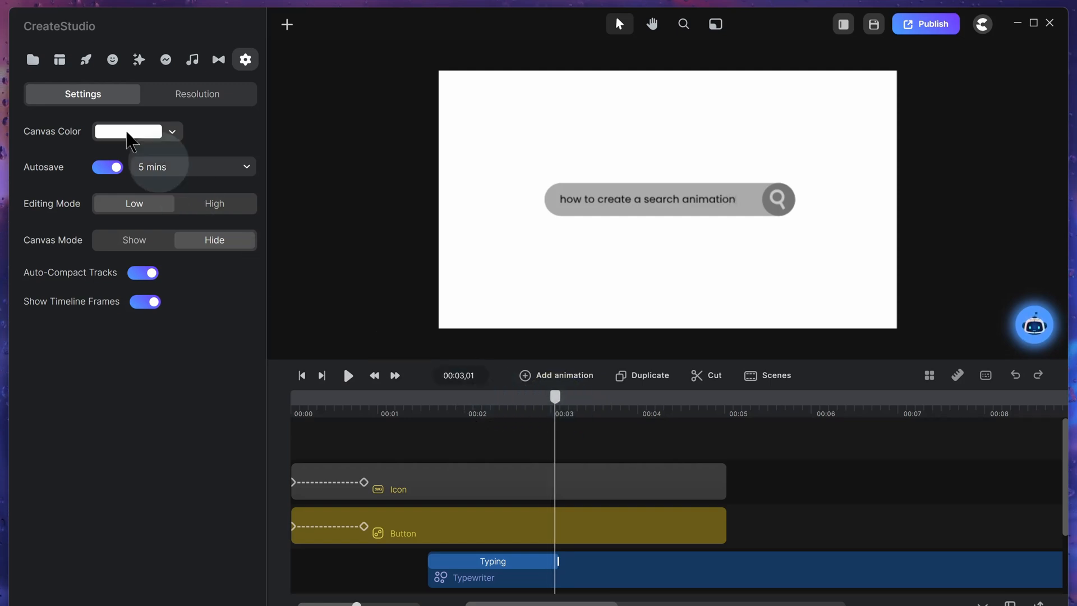
left_click(32, 59)
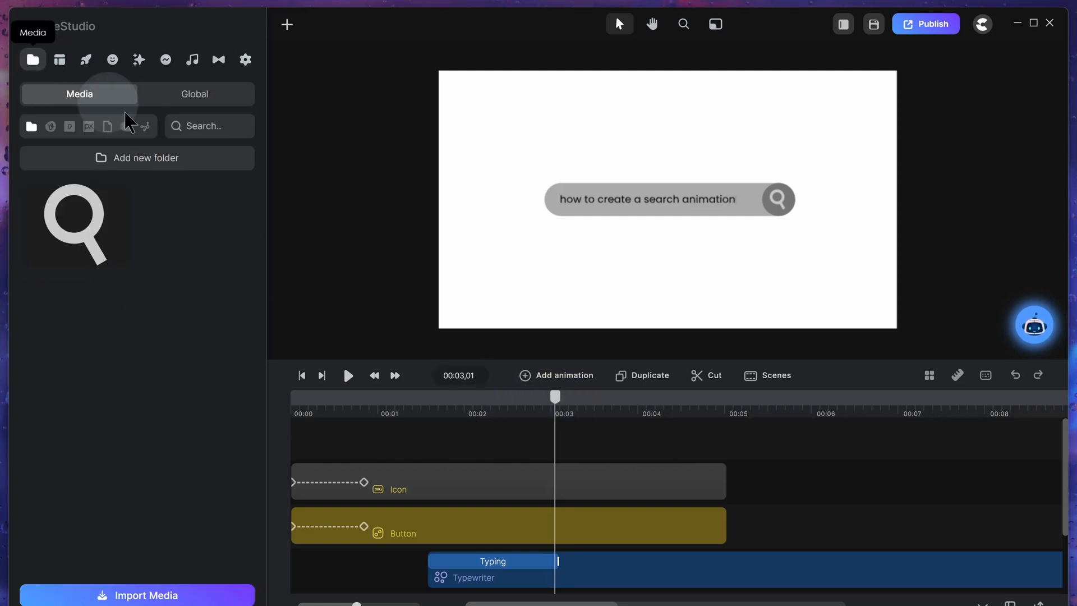
left_click(208, 129)
type("d")
type("ursor")
key("Return")
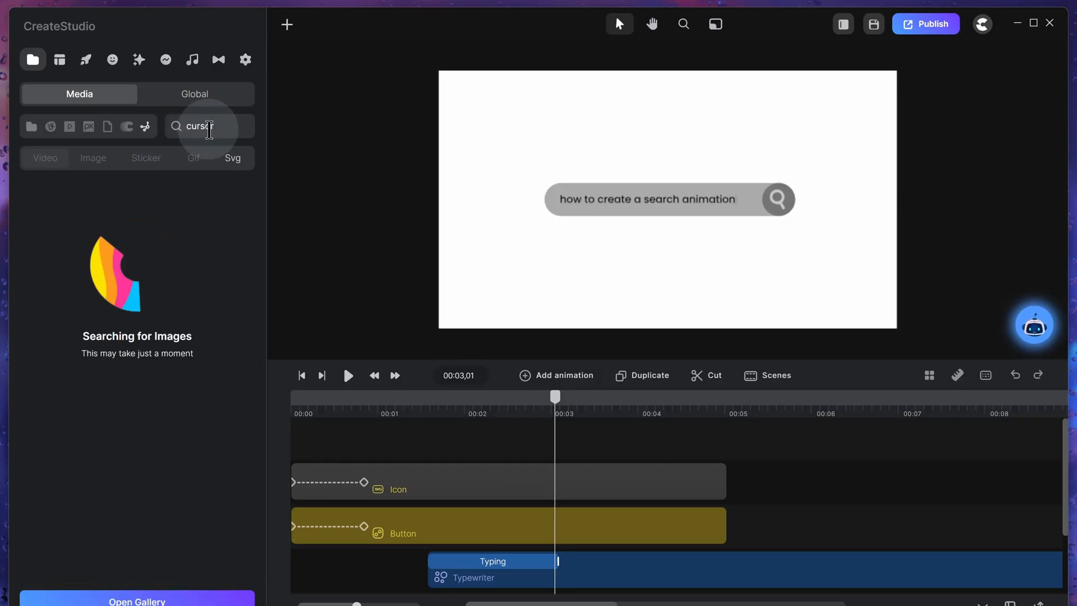
scroll(179, 340, "down", 3)
scroll(179, 354, "down", 3)
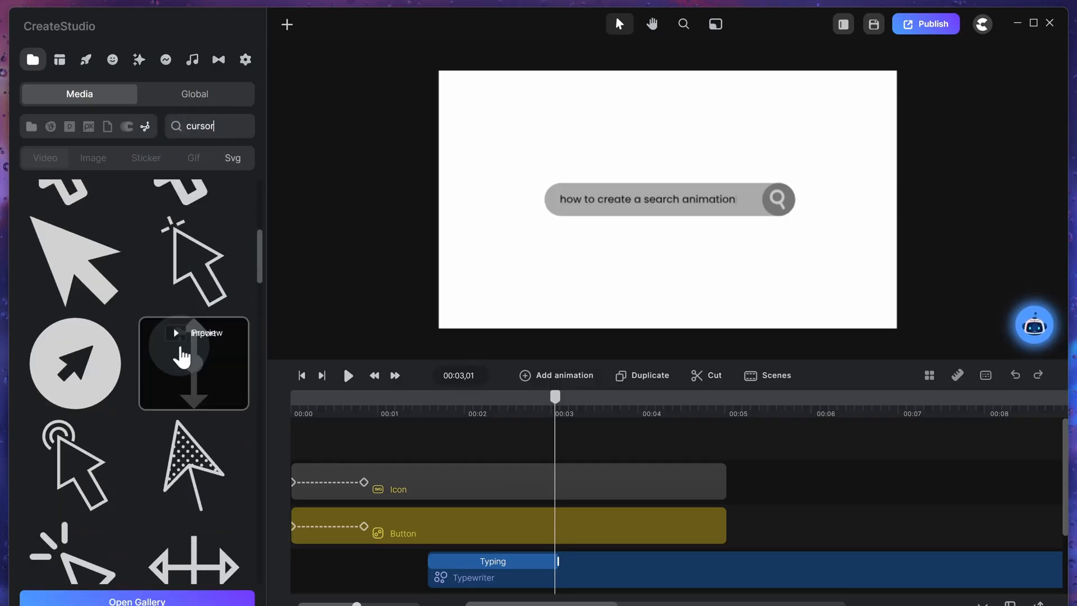
left_click(74, 271)
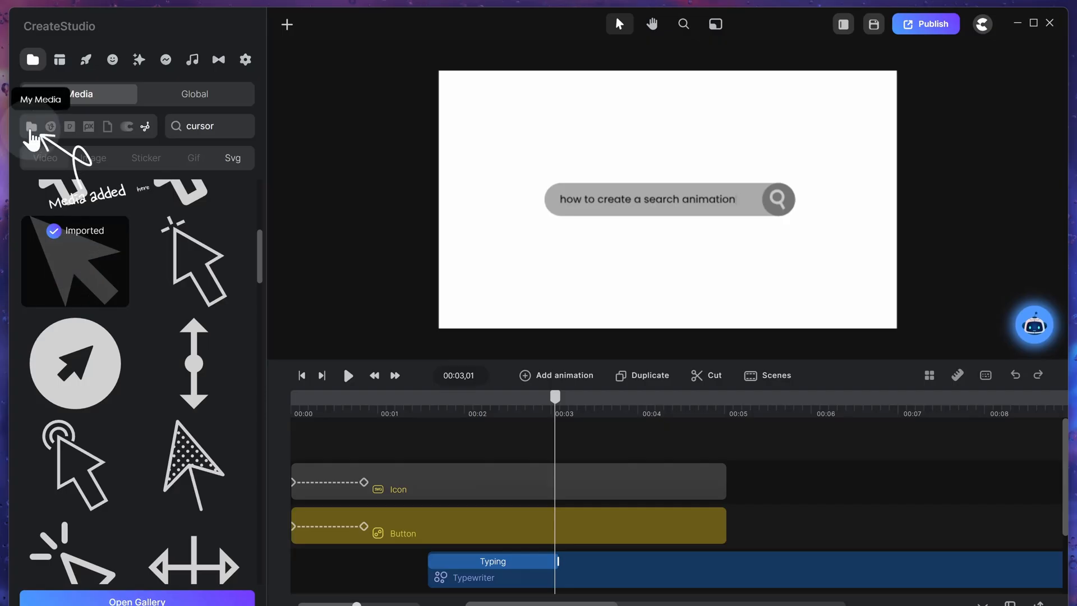
left_click(31, 127)
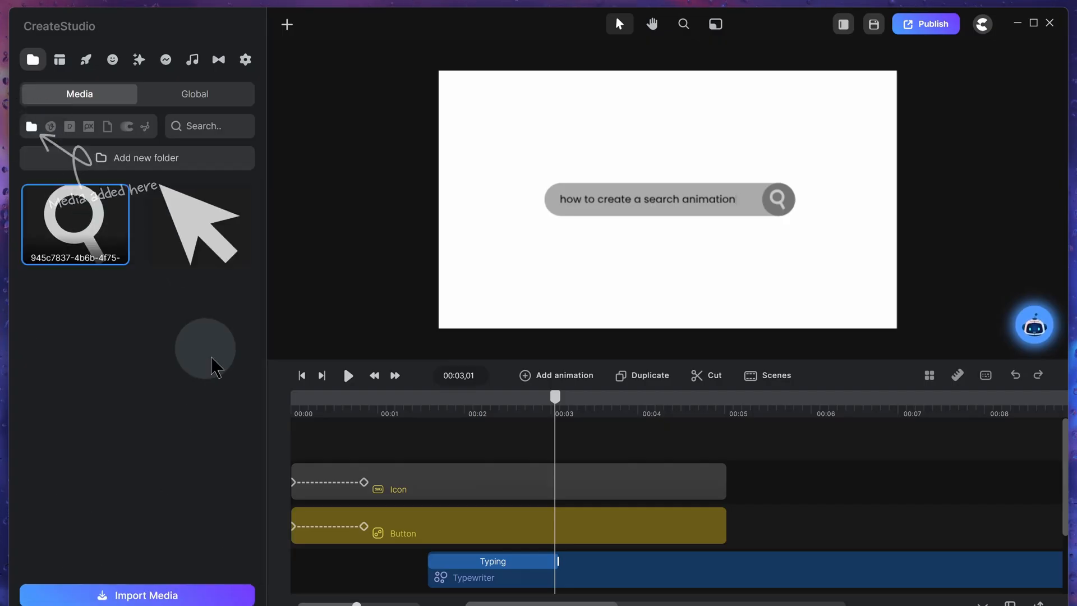
Step: Add a track above the Typewriter layer and place the arrow pointer on it starting at 00:03,01
right_click(375, 569)
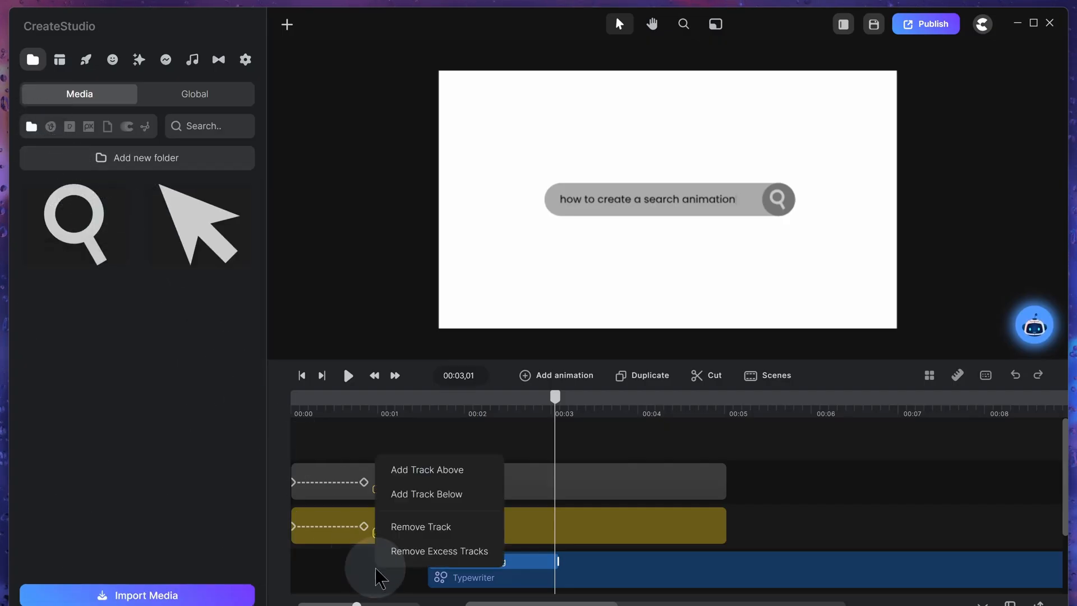
left_click(446, 474)
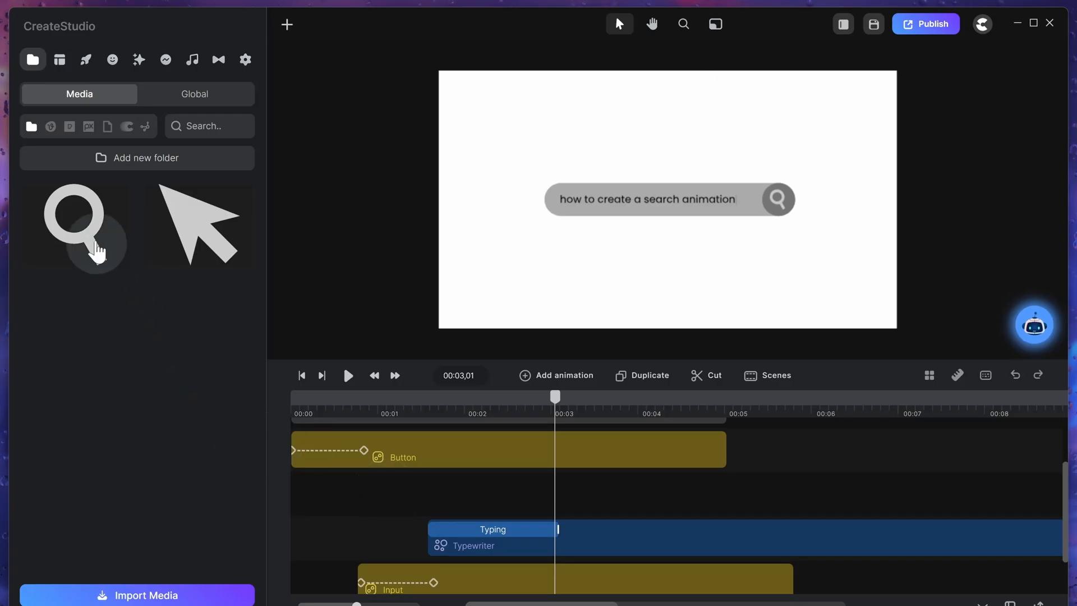
left_click(227, 230)
left_click_drag(265, 273, 589, 500)
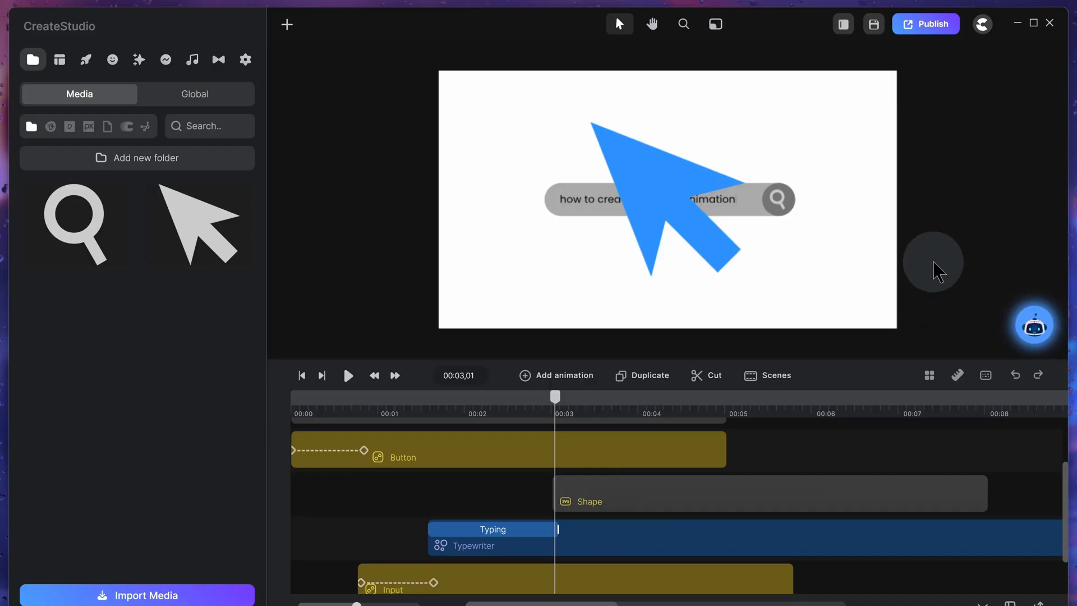
Step: Rename the arrow pointer's layer as Cursor
right_click(651, 483)
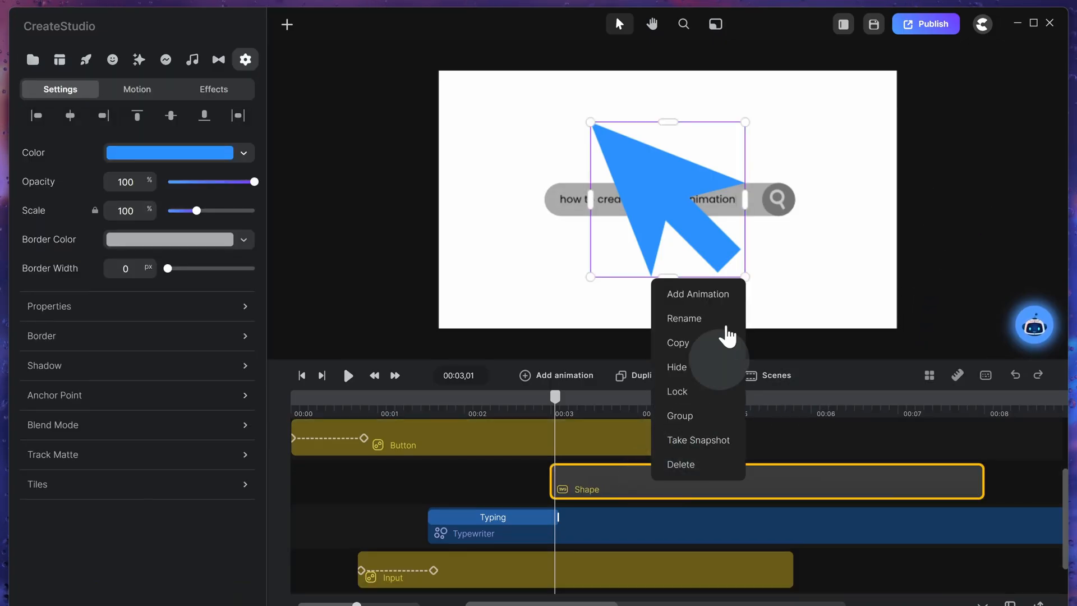
left_click(713, 318)
type("Curso")
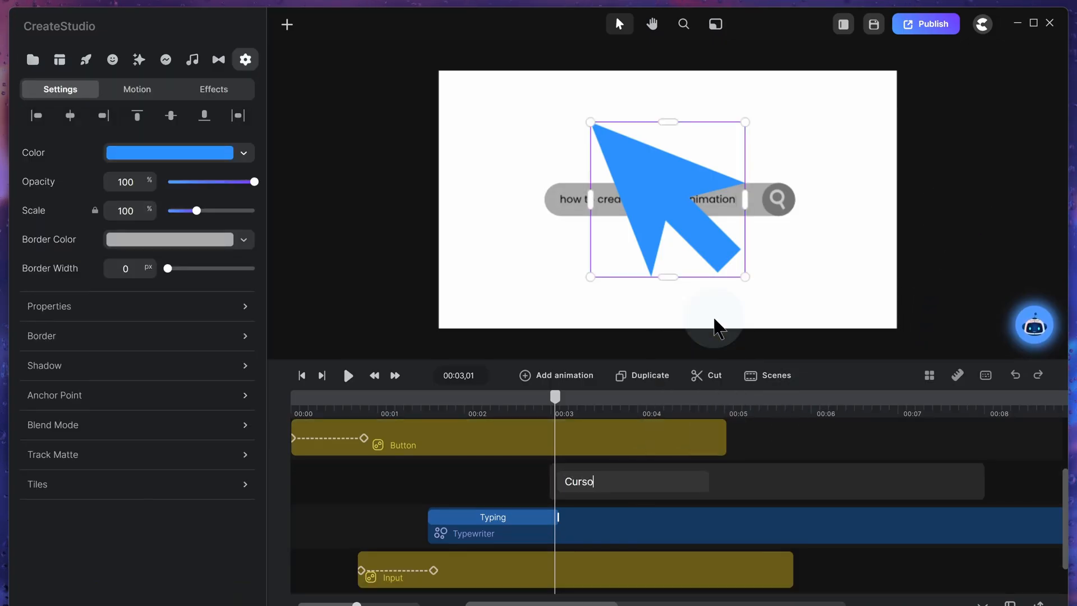
type("r")
key("Return")
Step: Give the Cursor arrow a white fill and a black border 11 px wide
left_click(240, 159)
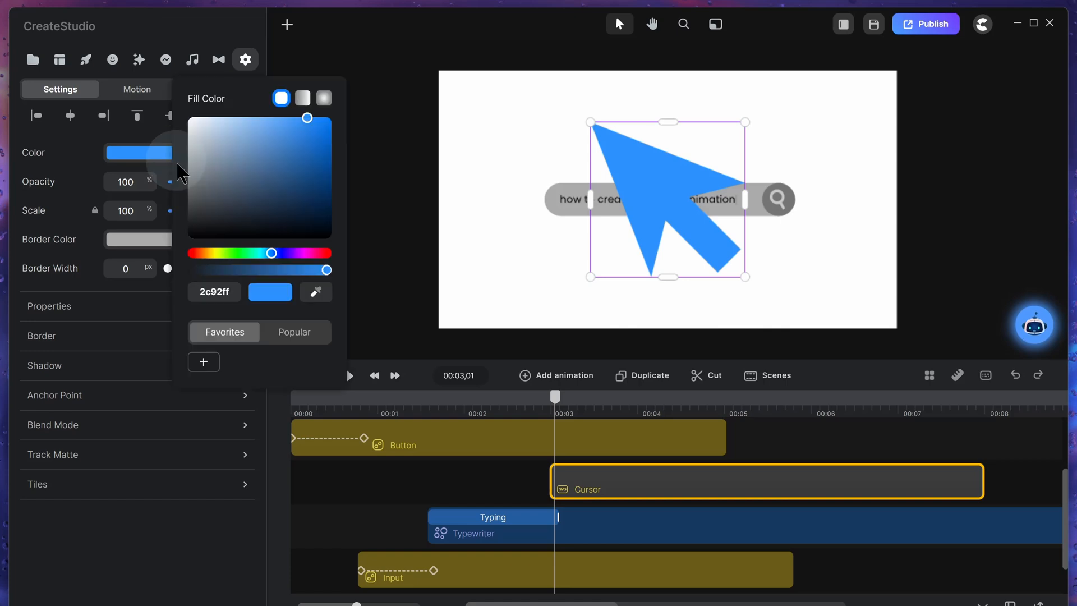
left_click(190, 119)
left_click(82, 256)
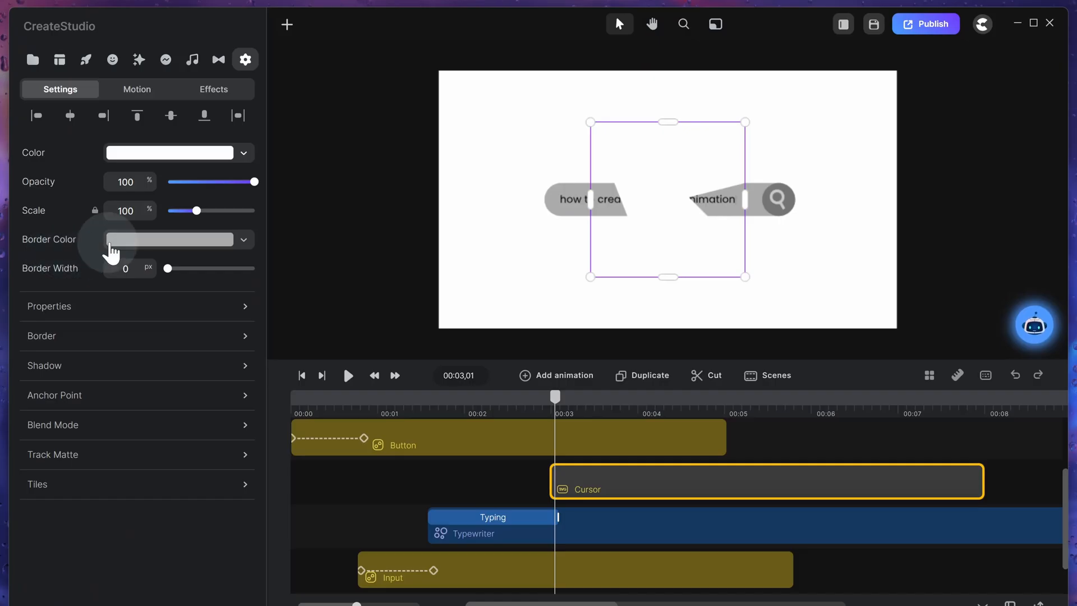
left_click(284, 225)
left_click(82, 282)
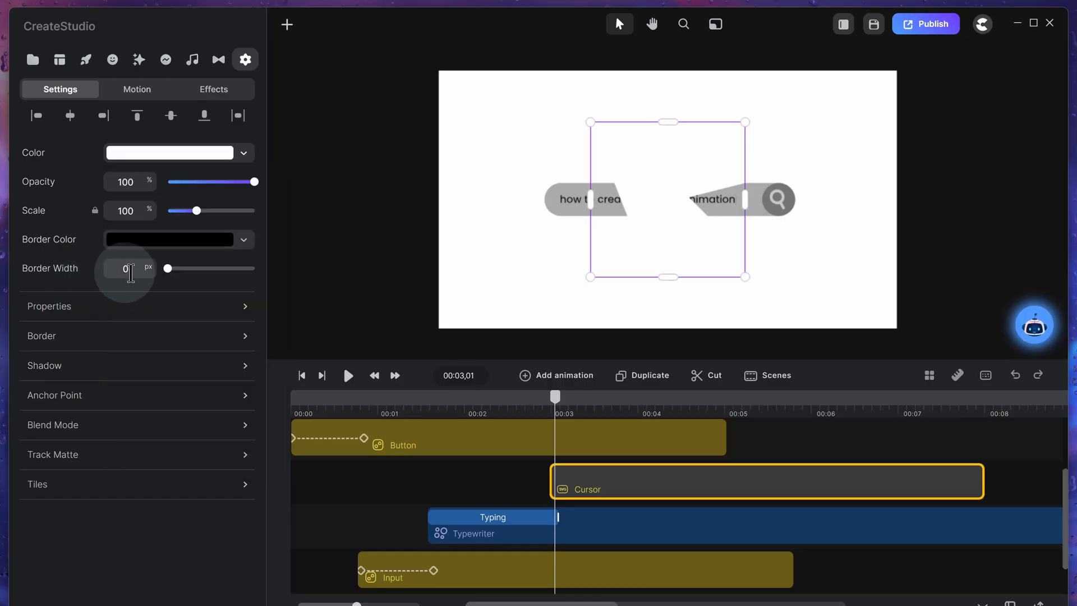
left_click(172, 268)
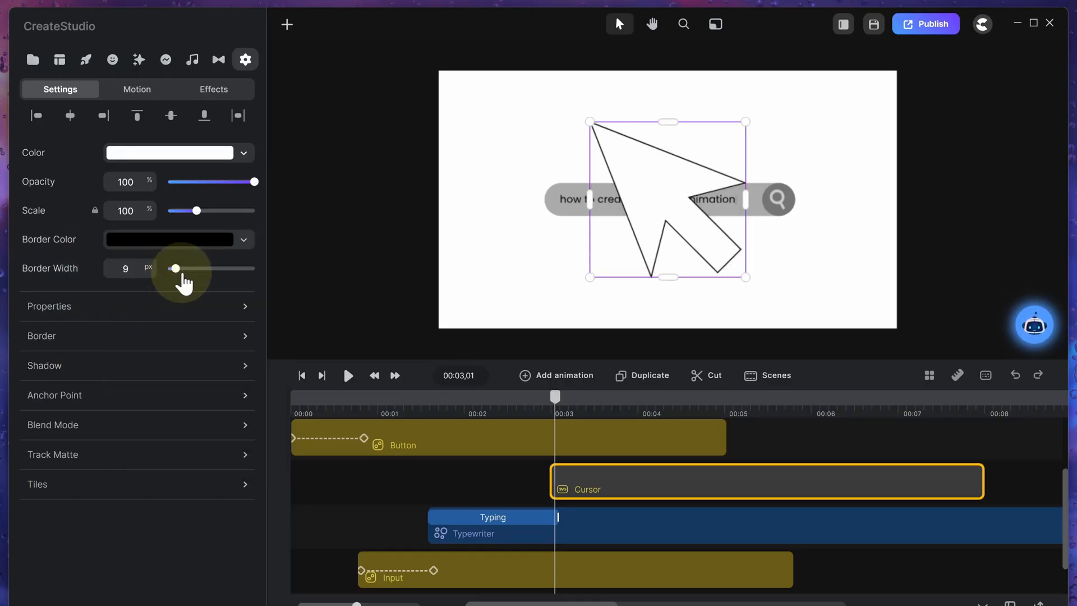
left_click_drag(181, 273, 183, 274)
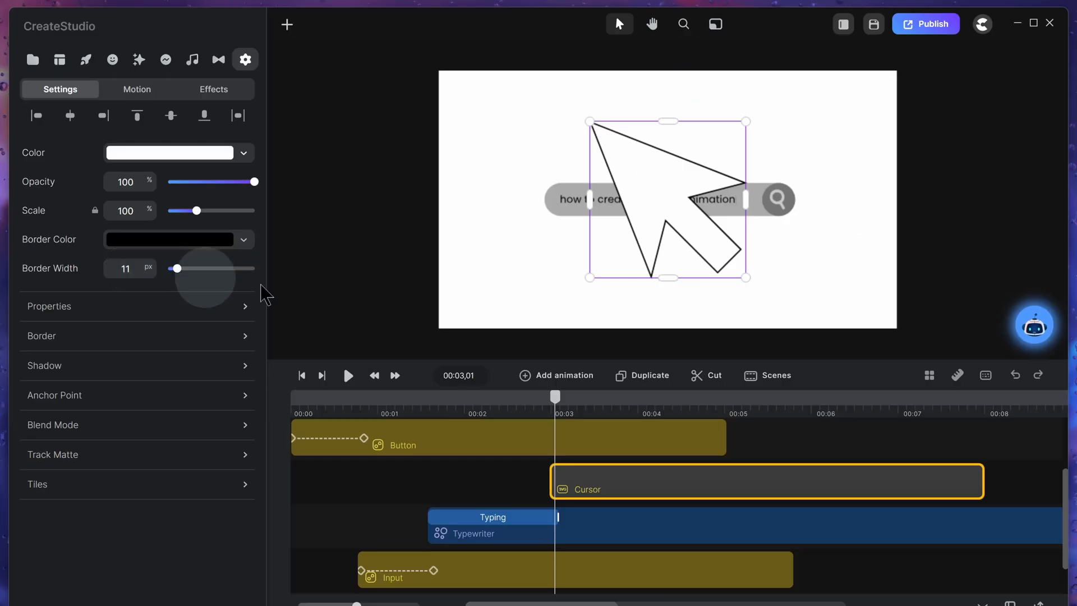
Step: Scale the arrow to 21% just outside the canvas's upper-right corner and move the Cursor layer above the Icon layer
left_click_drag(704, 198, 909, 85)
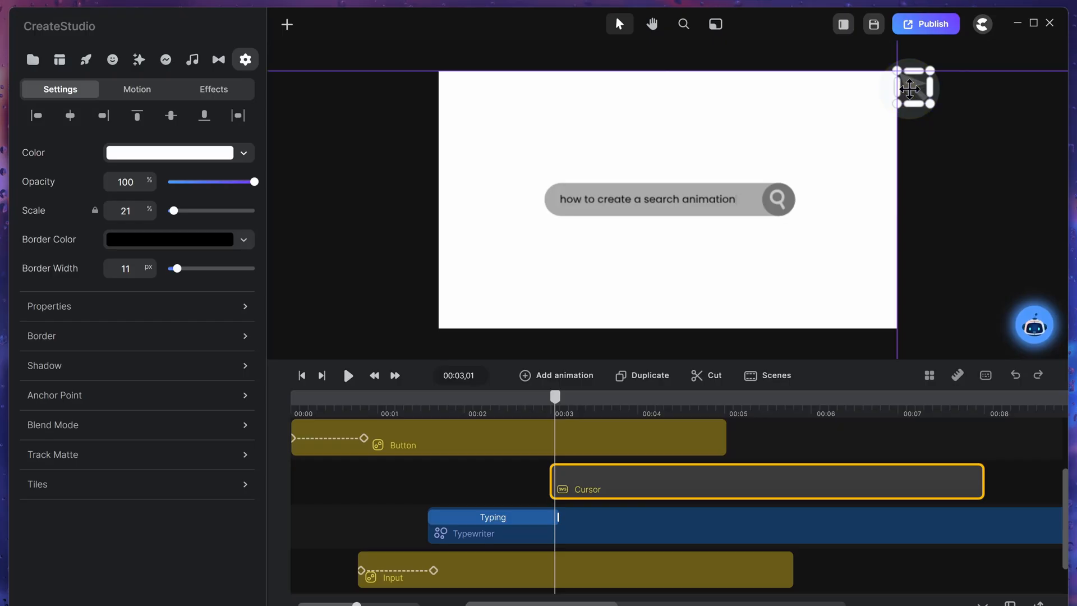
scroll(819, 505, "up", 2)
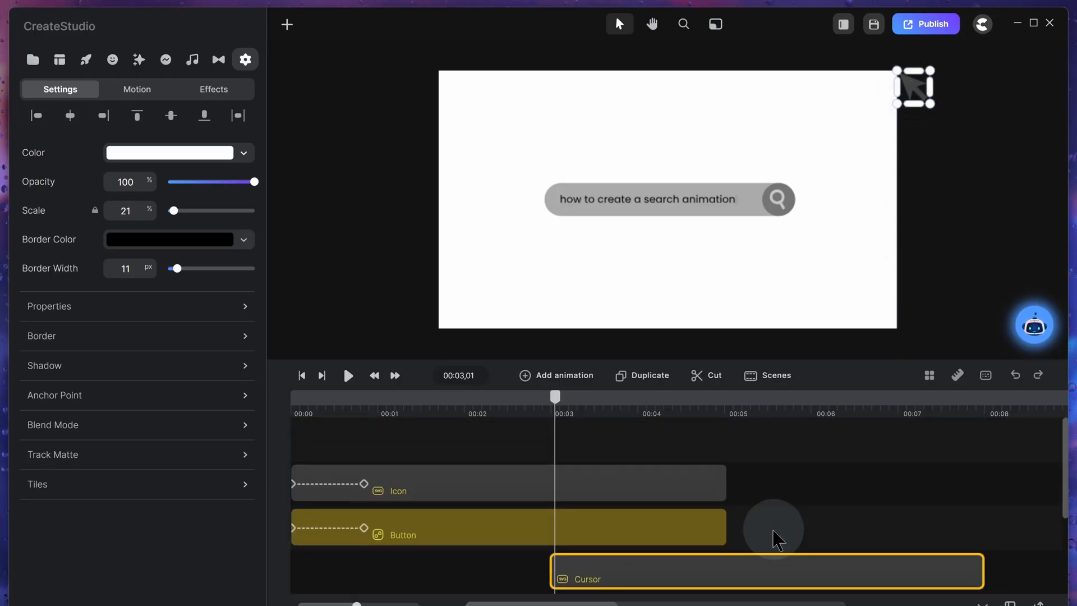
left_click_drag(746, 577, 734, 449)
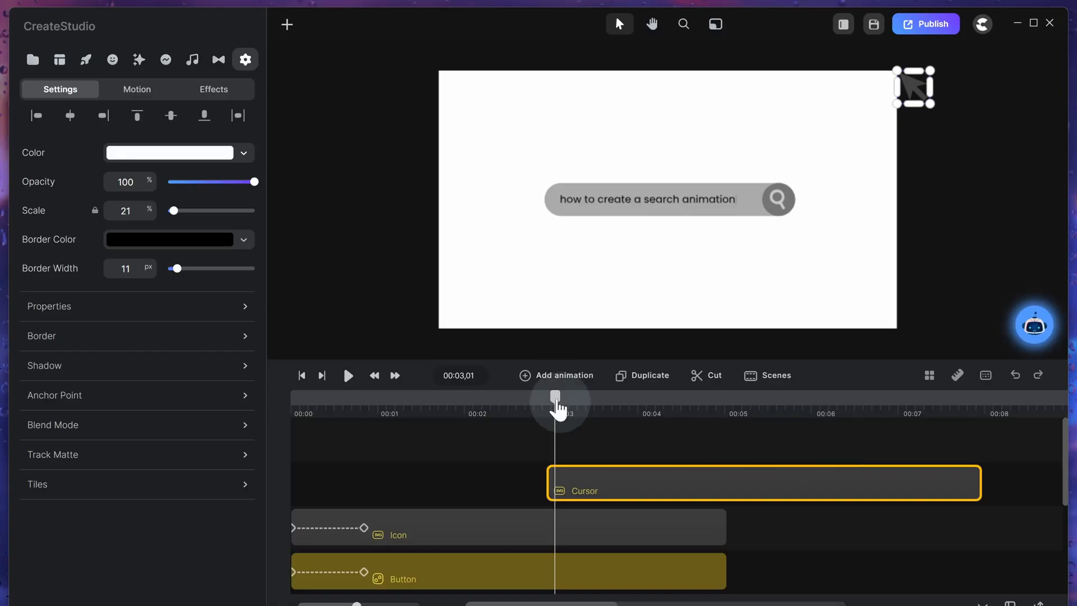
Step: Add a Position animation with Expo In & Out easing to the Cursor layer at 00:03,01
scroll(586, 464, "down", 2)
scroll(585, 462, "down", 2)
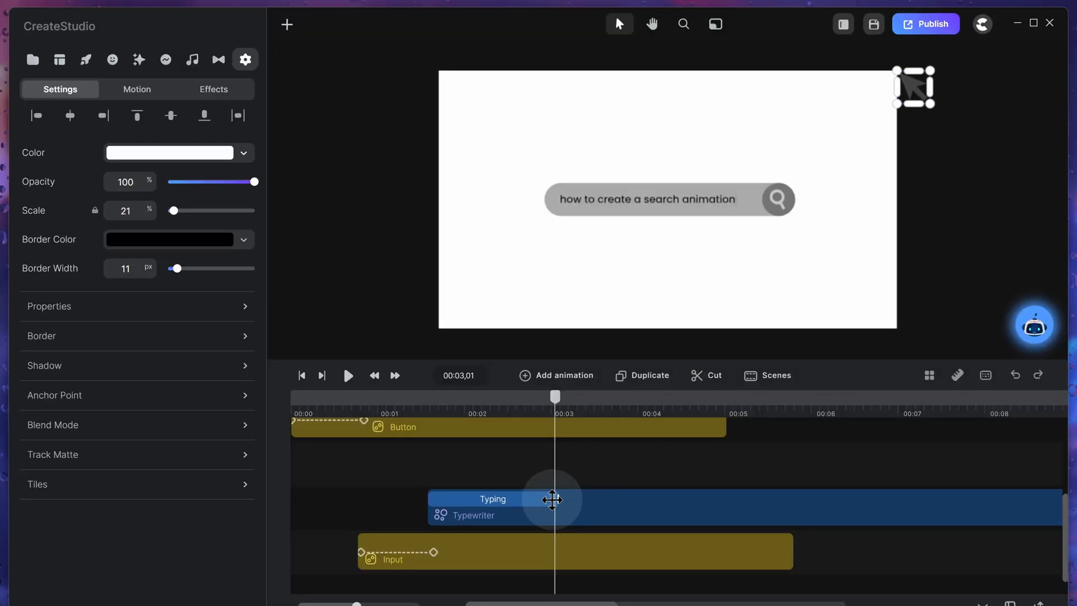
scroll(637, 469, "up", 3)
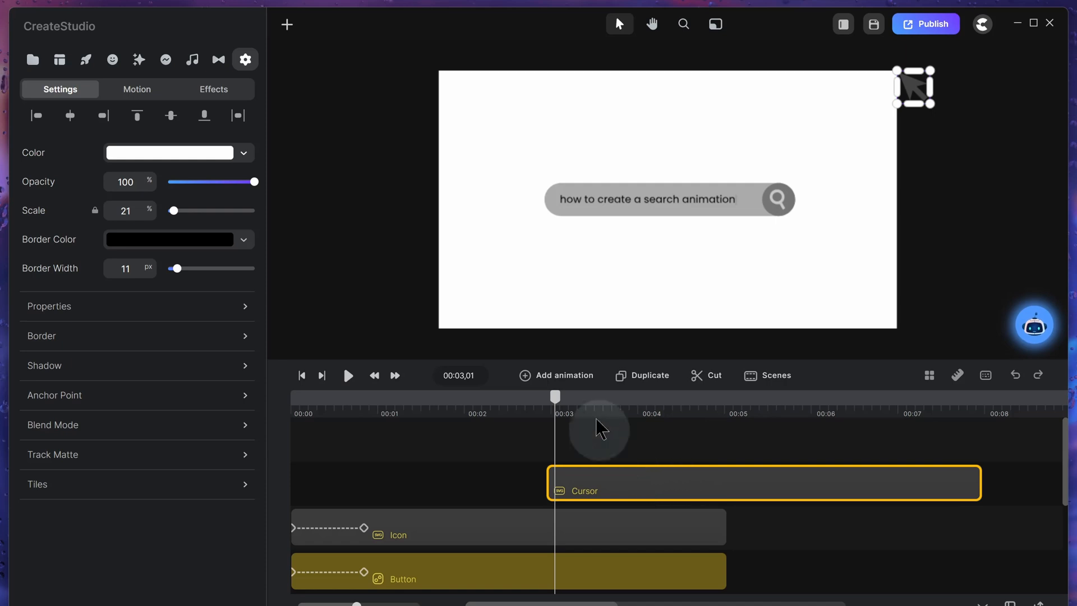
left_click(588, 376)
left_click(639, 128)
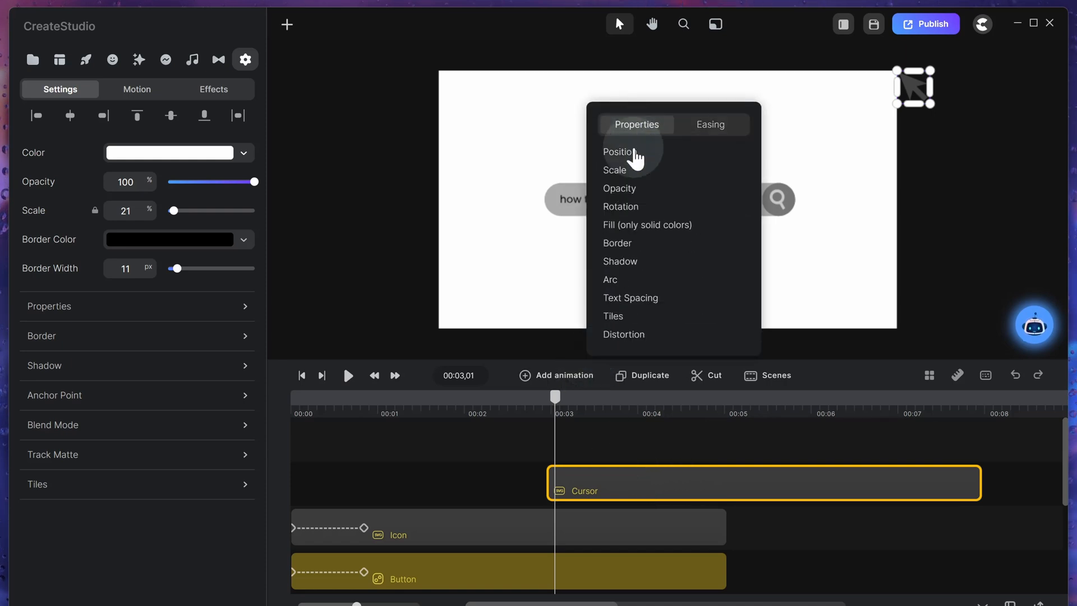
left_click(631, 150)
left_click(711, 128)
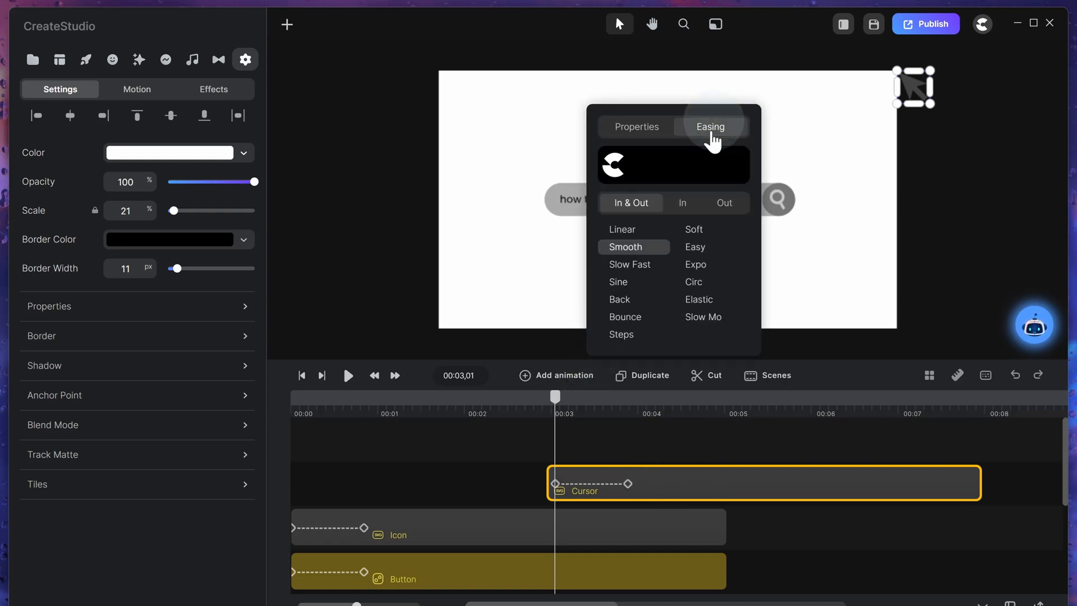
left_click(708, 266)
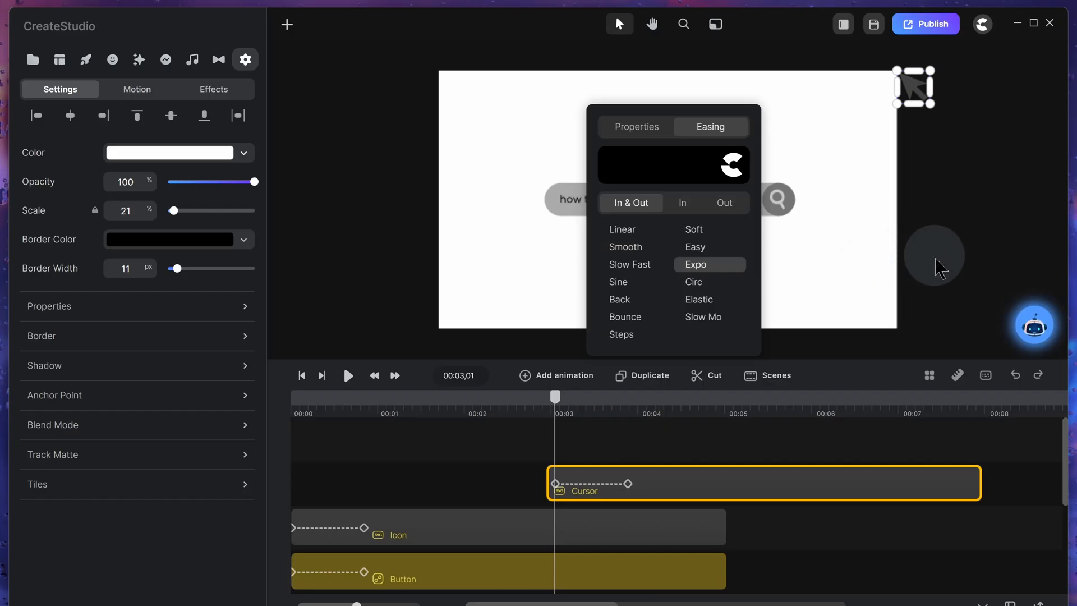
left_click(969, 233)
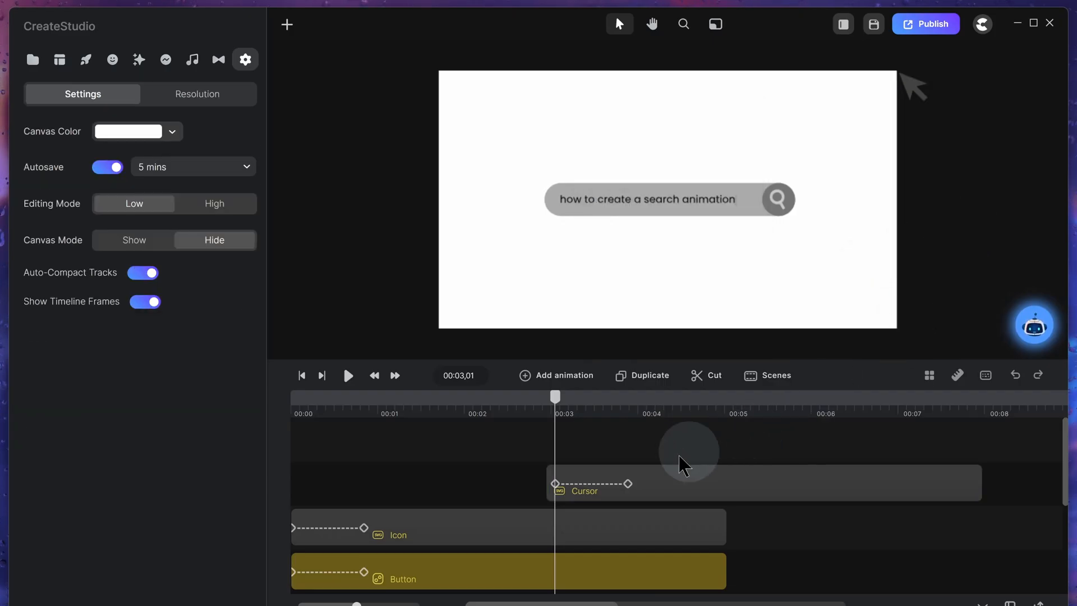
Step: At the Cursor animation's end keyframe, place the arrow with its tip on the search button's magnifier
left_click(629, 482)
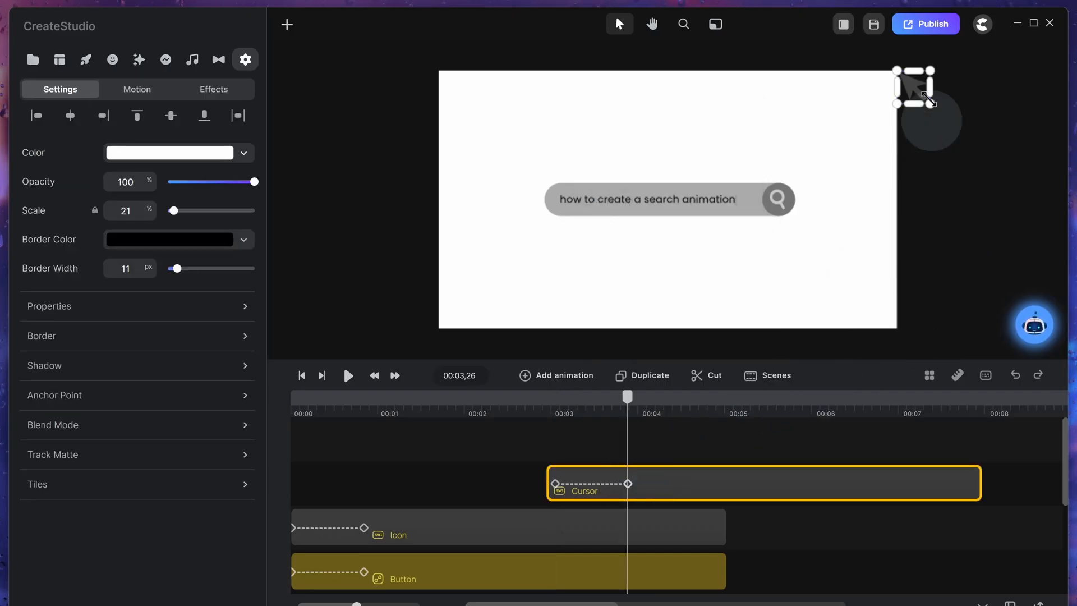
left_click_drag(895, 107, 796, 212)
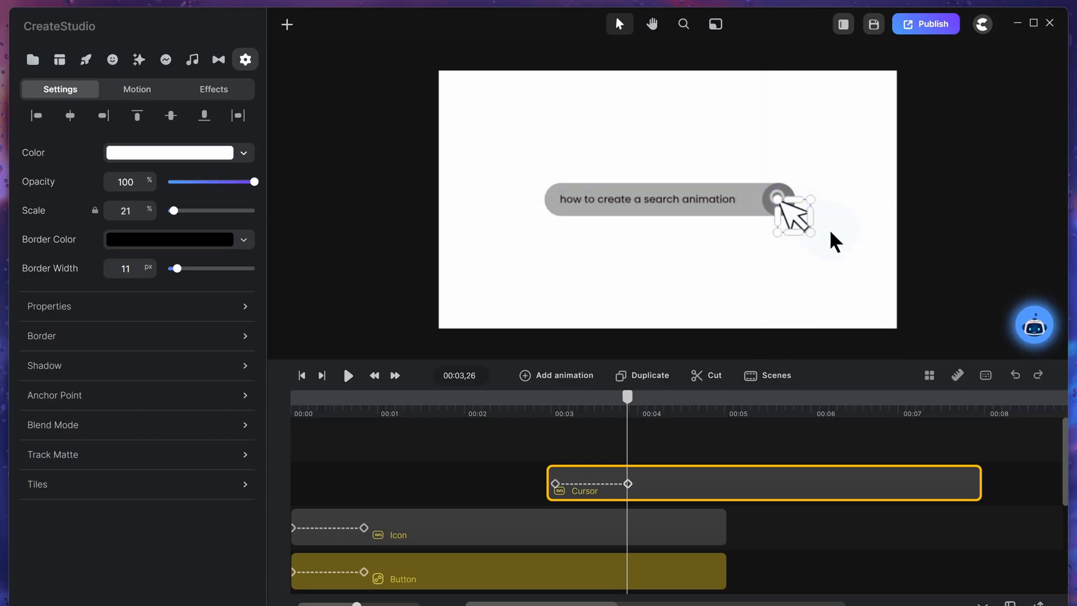
left_click(940, 223)
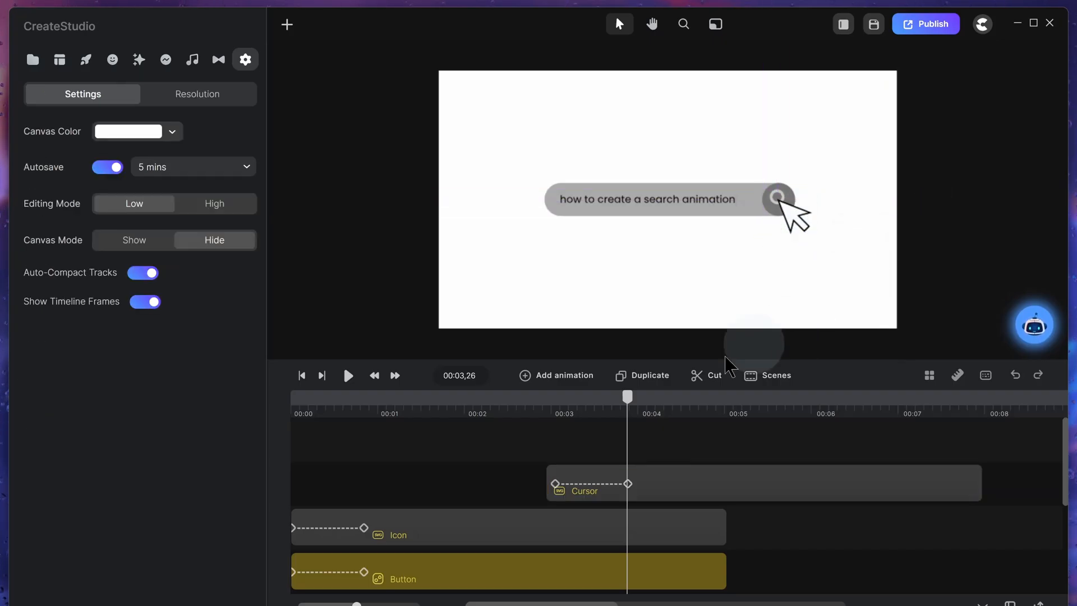
Step: Add a Scale and Border animation with Smooth easing to the Button layer at 00:03,16 and save the project
left_click_drag(619, 407, 600, 409)
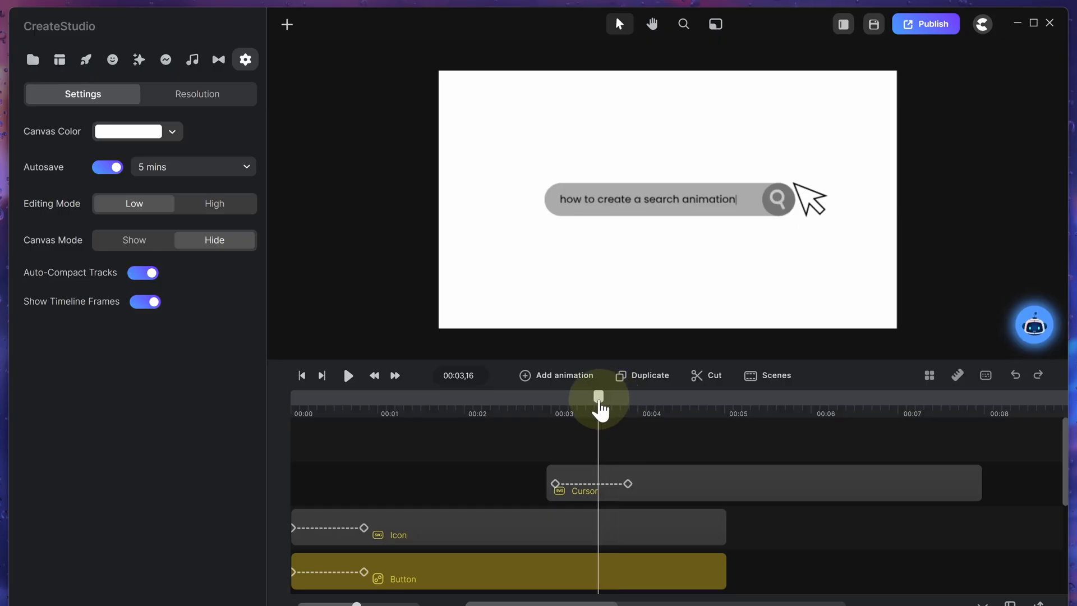
left_click(625, 572)
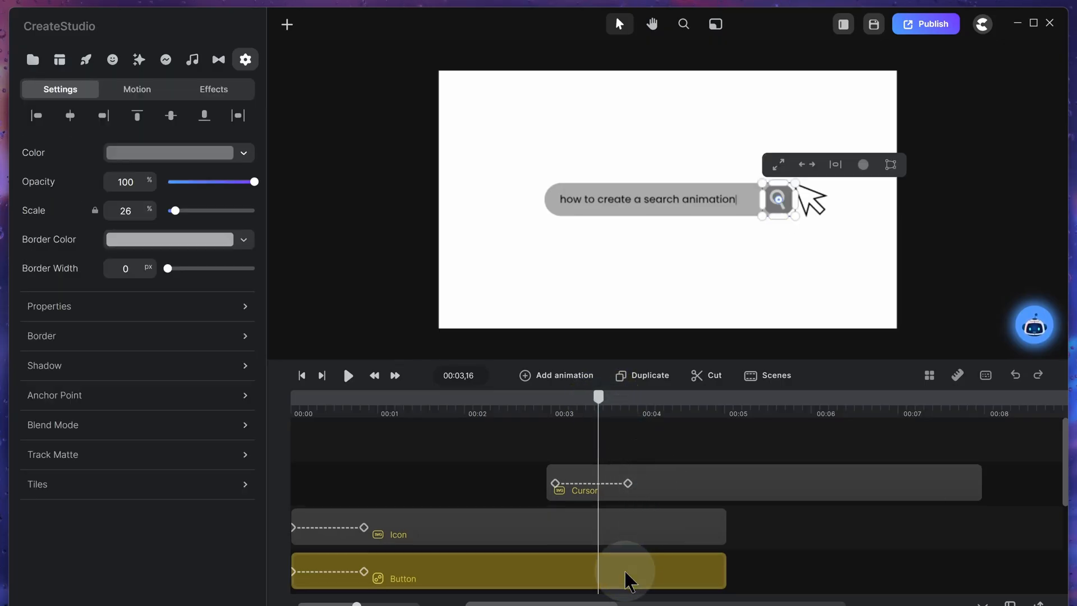
scroll(625, 571, "down", 2)
left_click(582, 376)
left_click(624, 123)
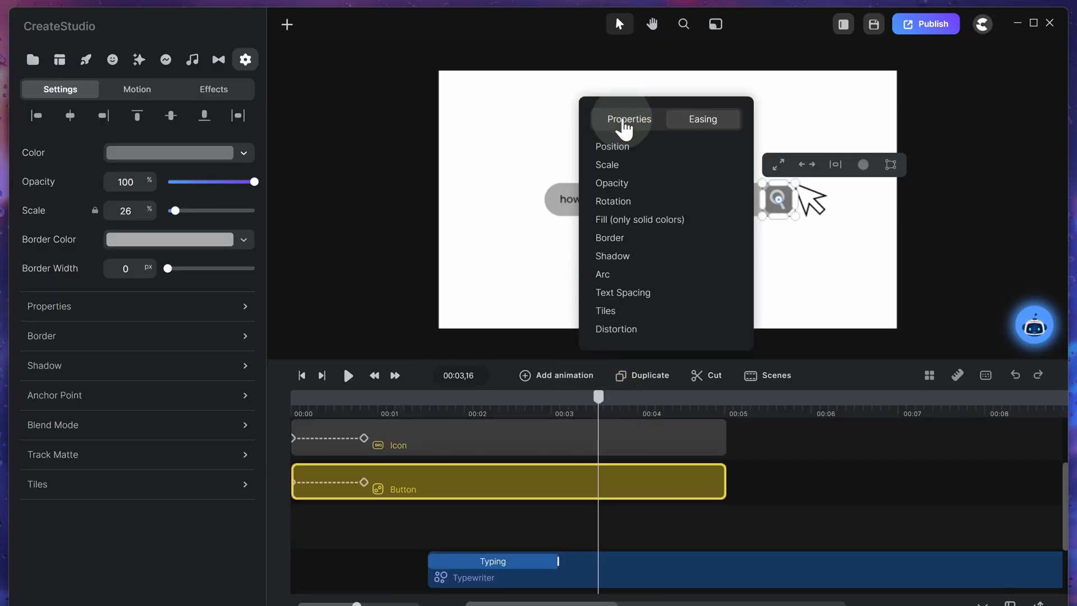
left_click(626, 166)
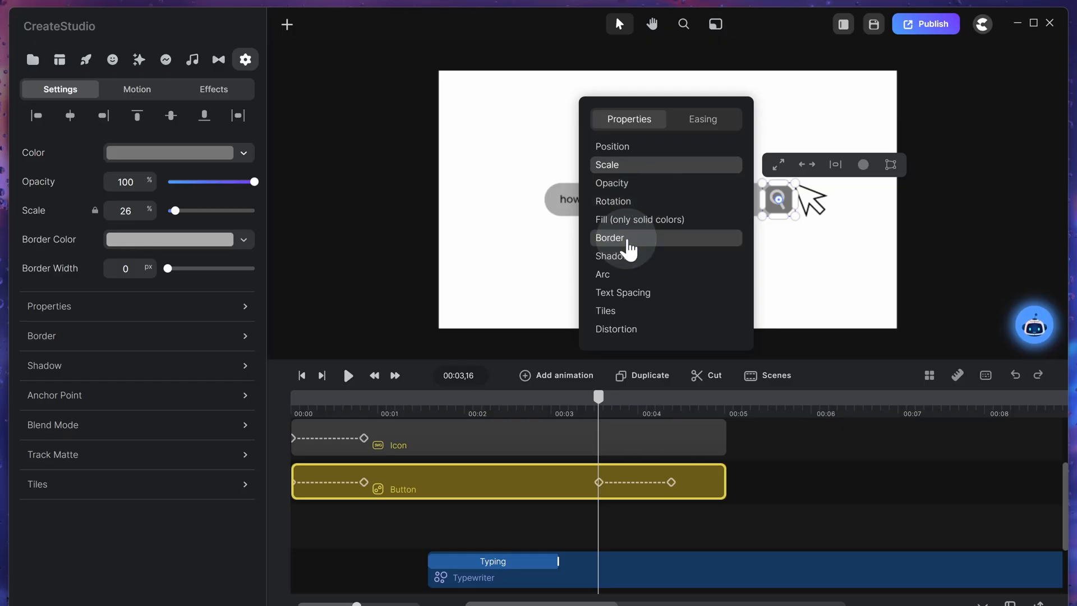
left_click(703, 121)
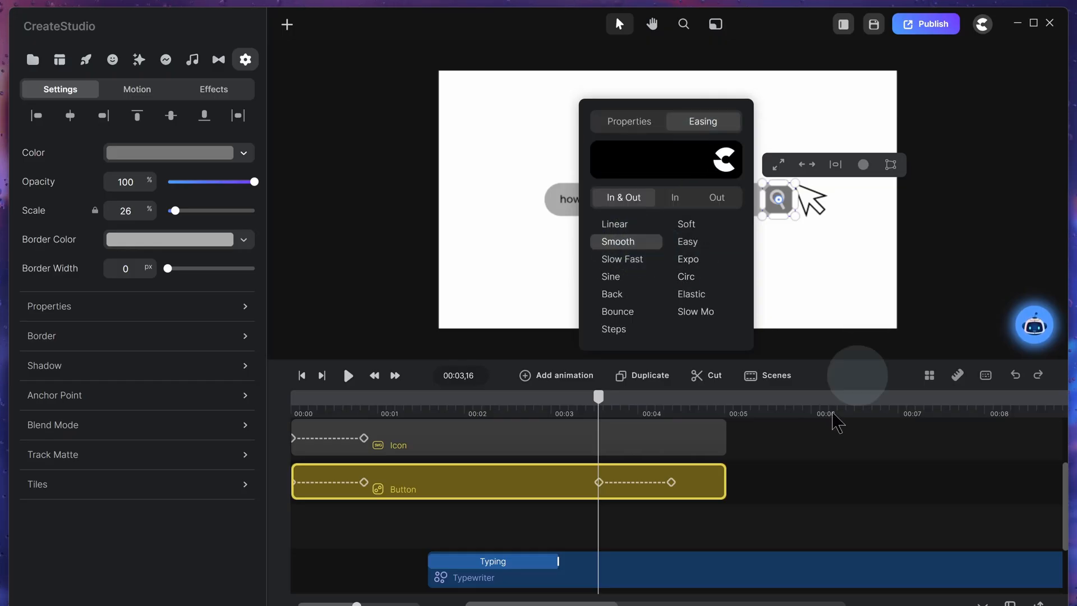
left_click(955, 257)
key("ctrl+s")
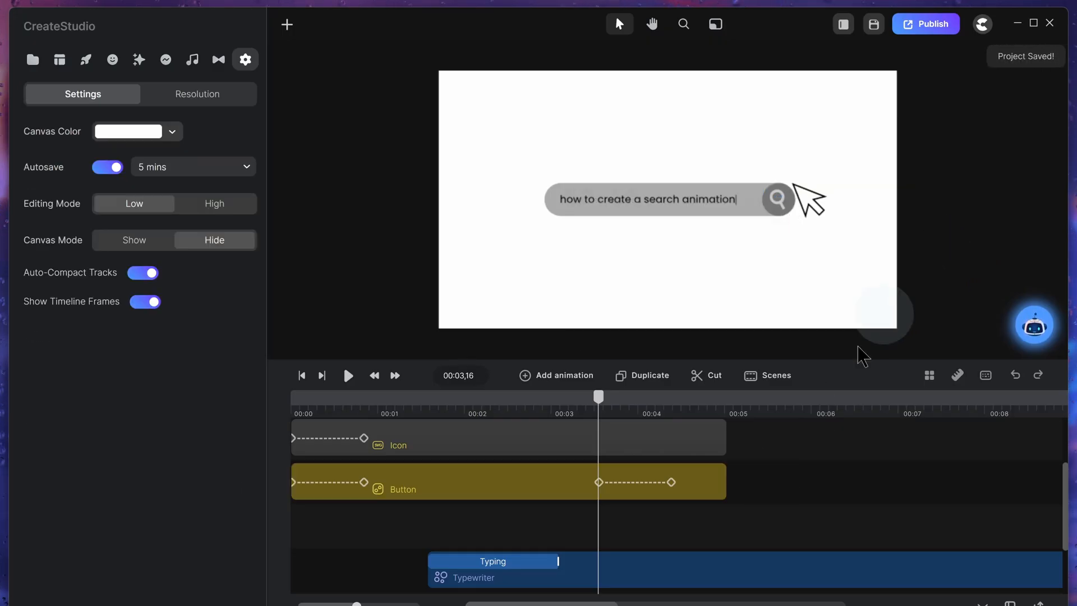
Step: At the Button animation's end keyframe at 00:04,11, set the scale to 29% and a light mint-green border 20 px wide
left_click(671, 481)
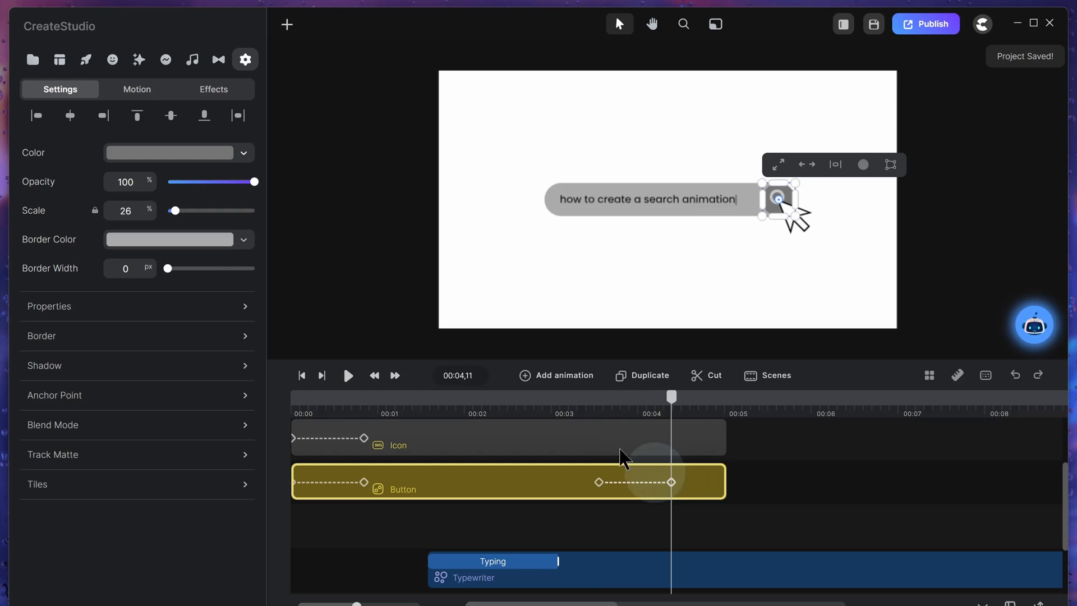
left_click(126, 210)
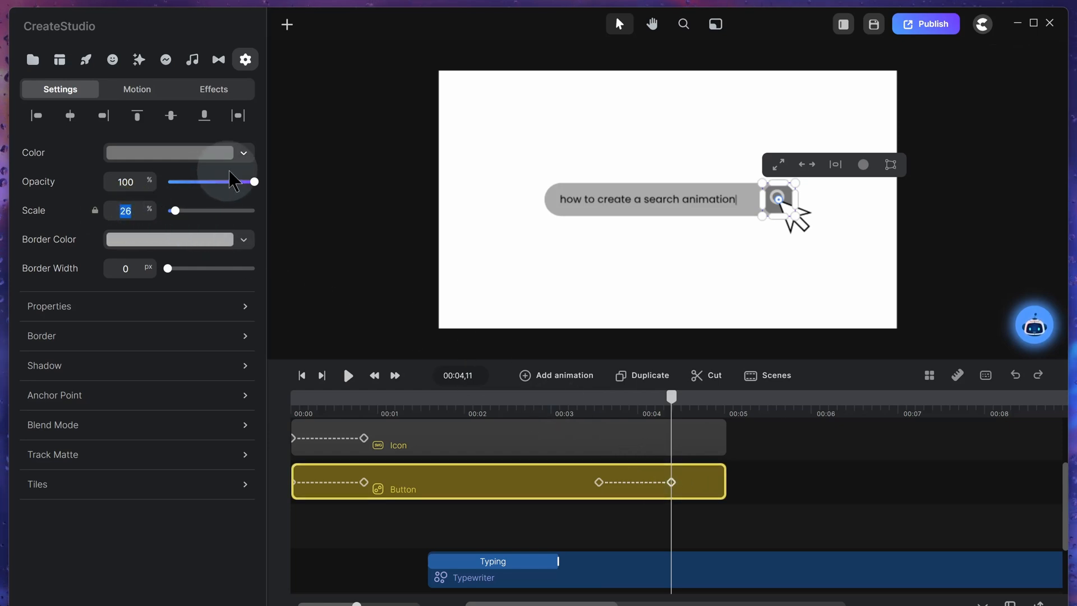
type("29")
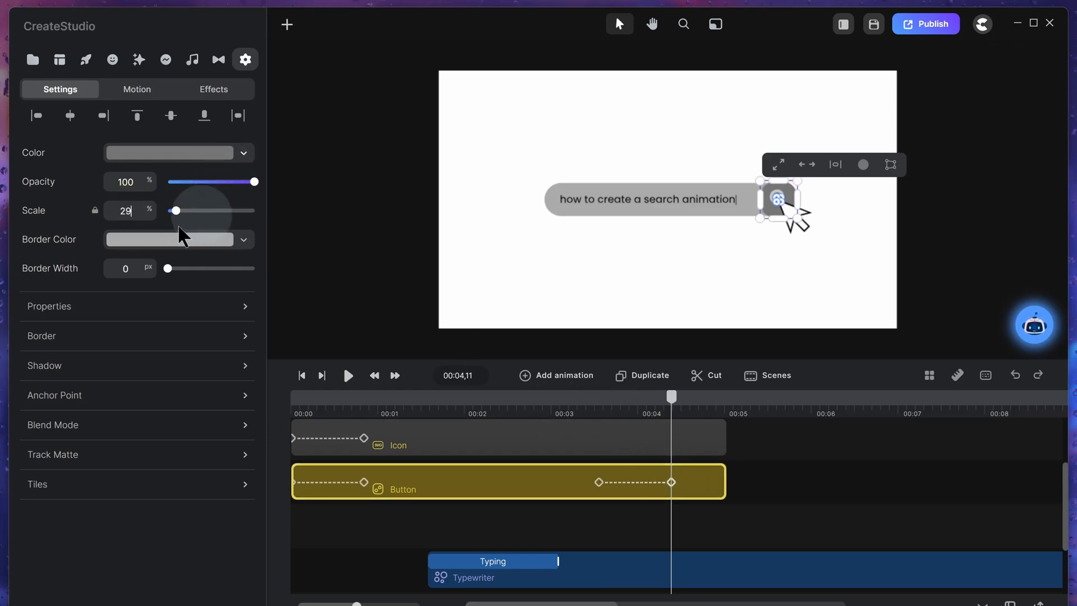
left_click(180, 239)
left_click_drag(243, 340, 238, 338)
left_click(222, 206)
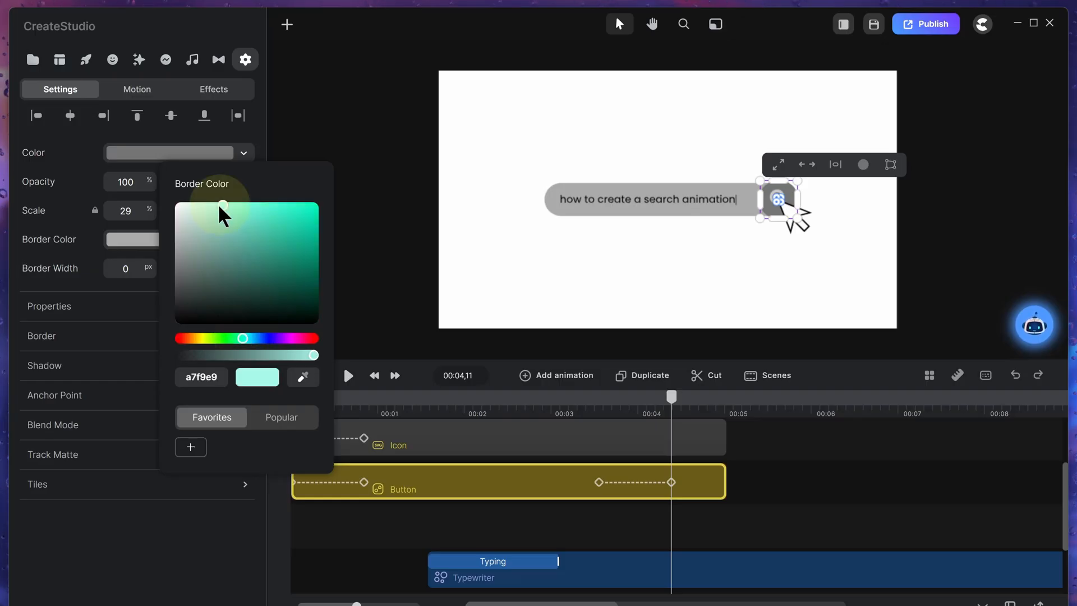
left_click(116, 269)
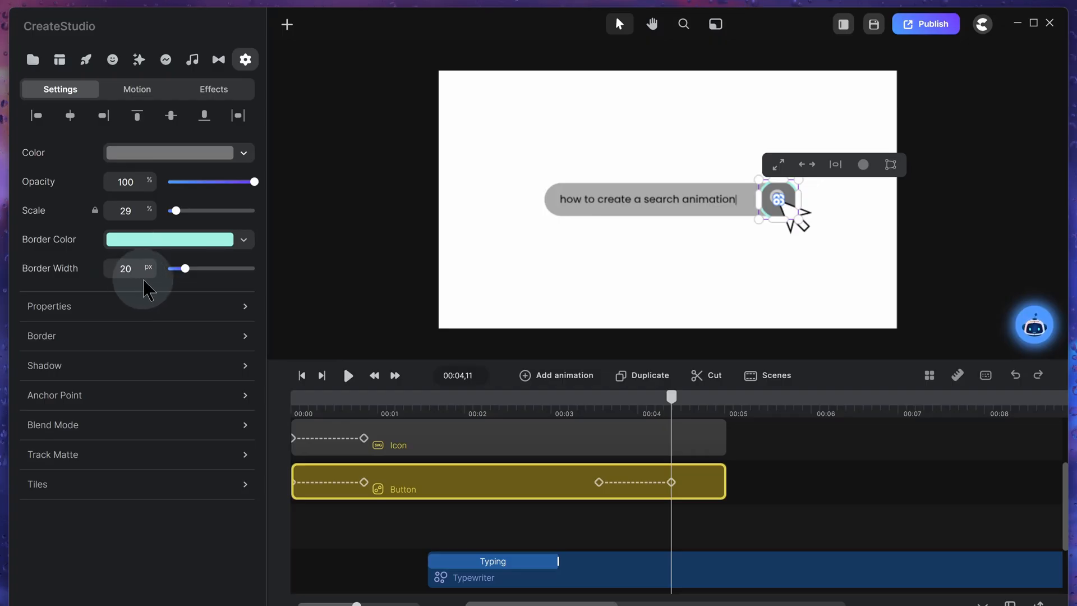
Step: Preview the button's click animation from 00:03,16 and shorten it by moving its end keyframe to about 00:04
left_click_drag(671, 399, 590, 417)
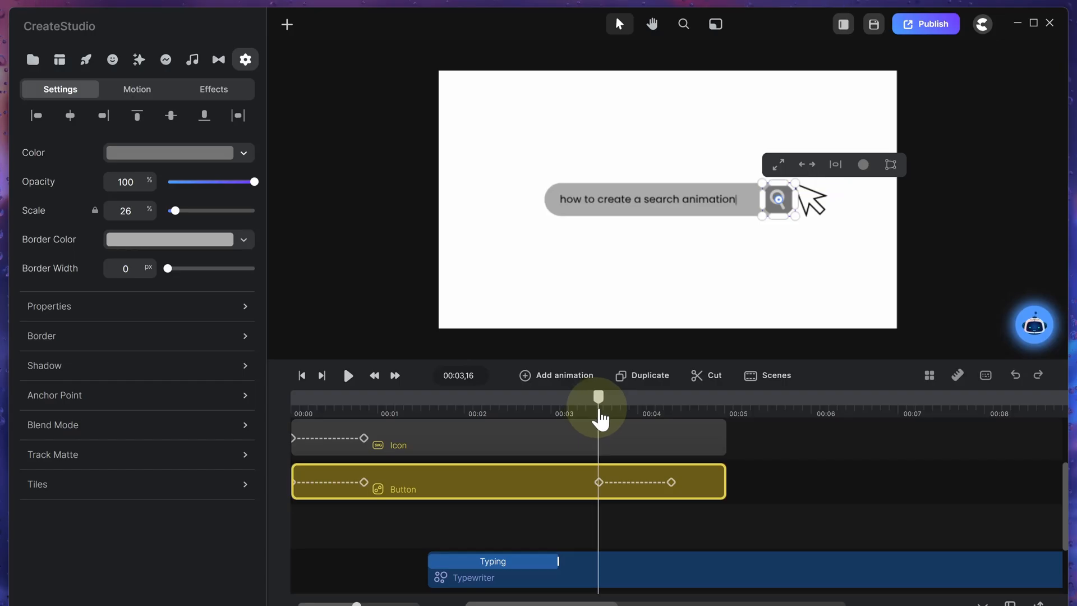
left_click(630, 356)
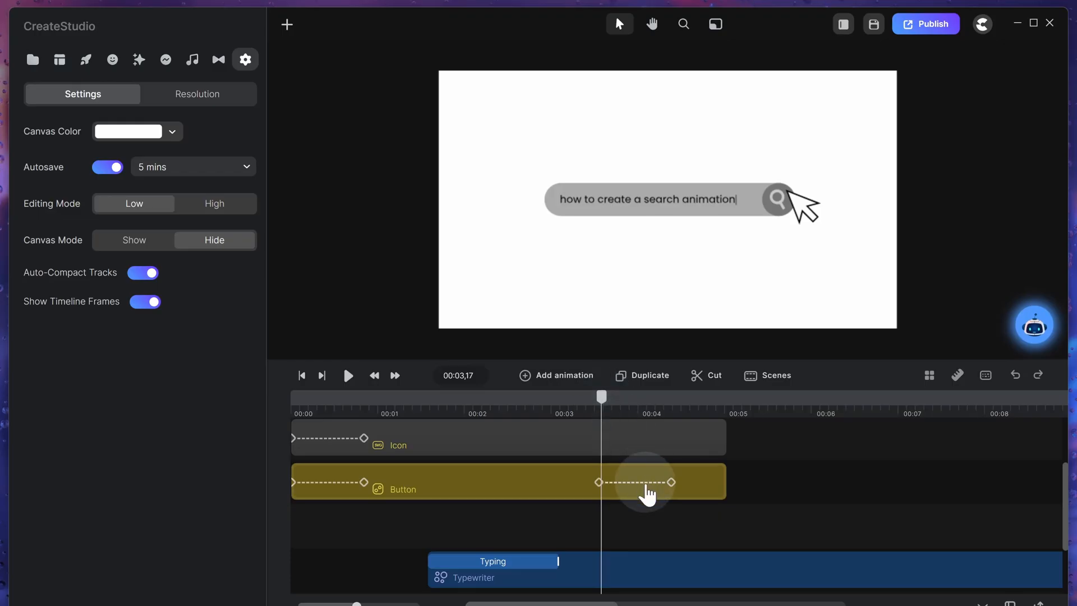
left_click(645, 484)
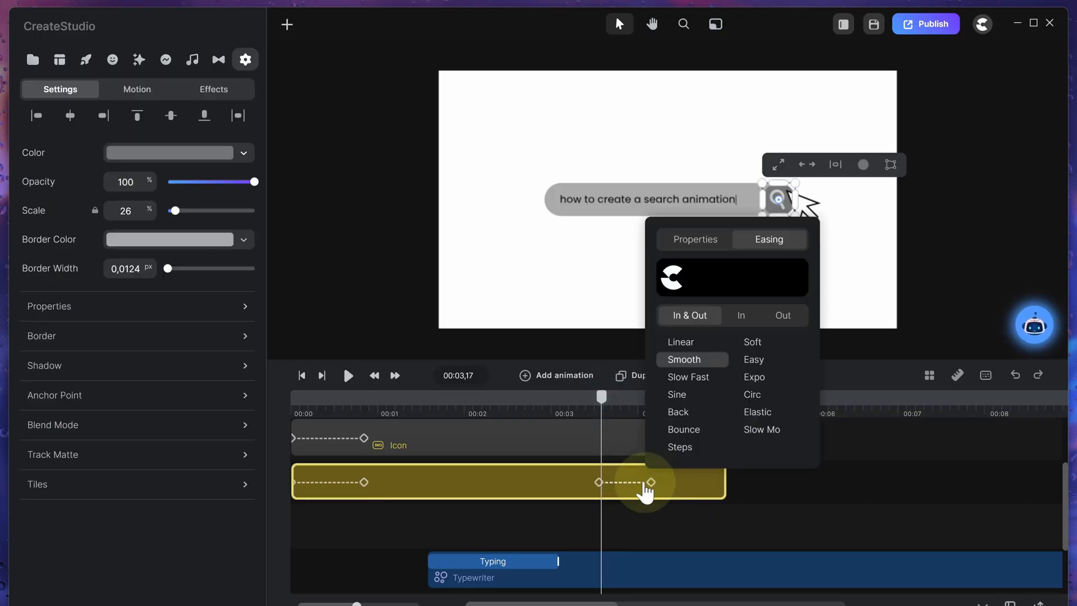
left_click(779, 492)
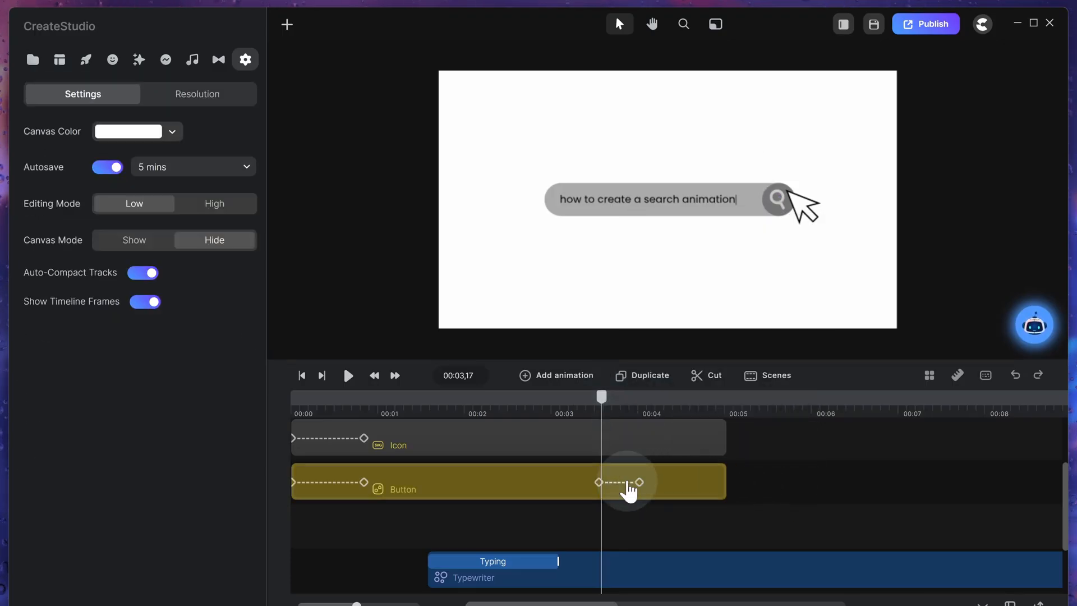
Step: Shift the Button's click animation earlier to end at about 00:03,26, and scrub back to 00:02,27 to review it
left_click_drag(602, 399, 603, 403)
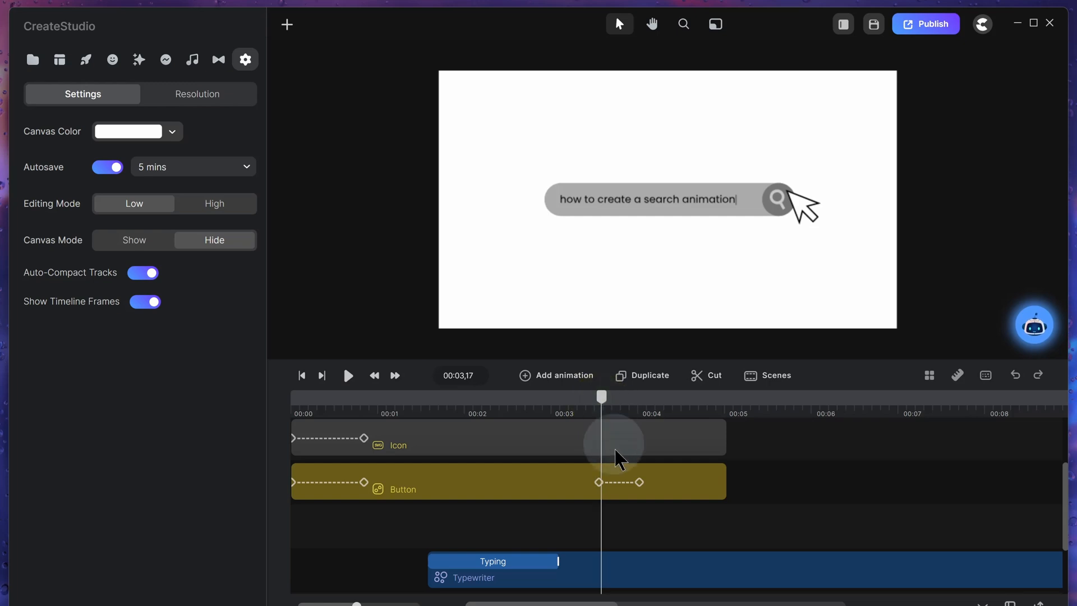
left_click(618, 482)
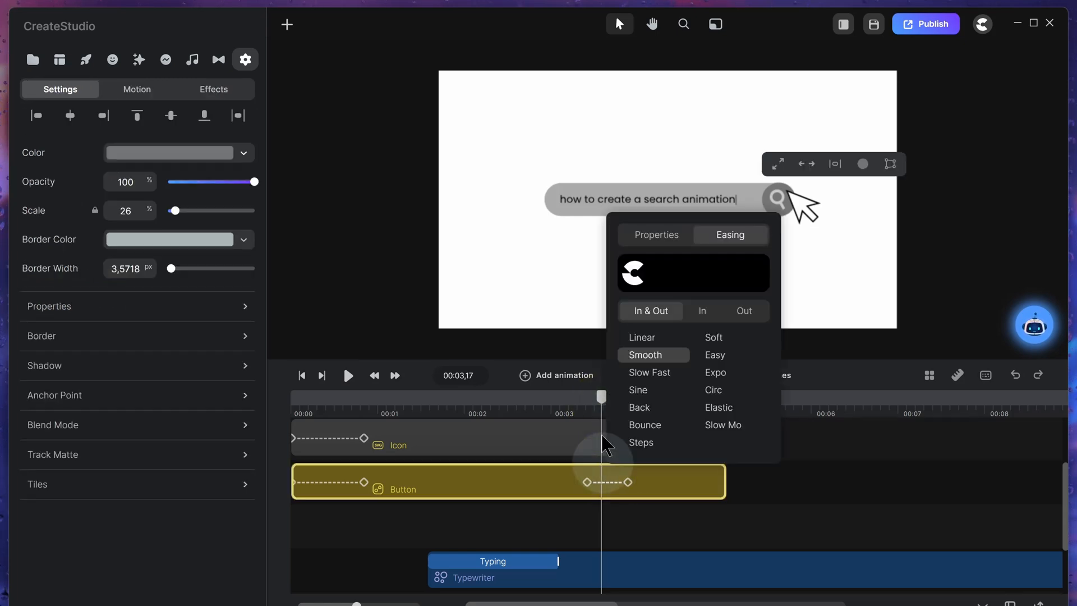
left_click_drag(561, 400, 591, 409)
left_click(544, 405)
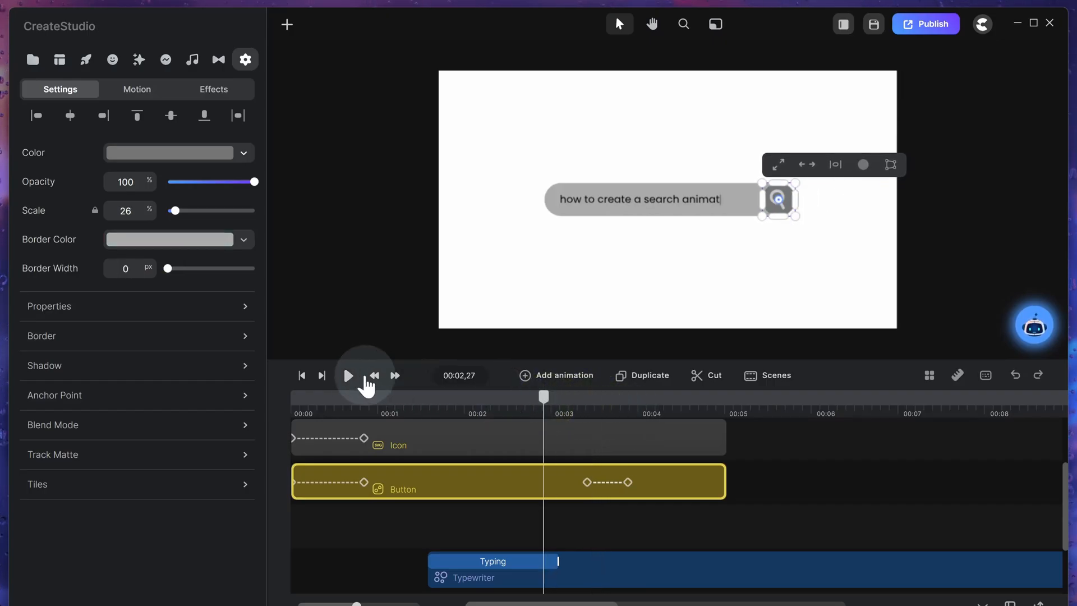
Step: Preview the button's click animation, and add a Fill animation to the Icon layer at 00:03,12, matching the Button's start keyframe
left_click(348, 376)
left_click(348, 376)
left_click(602, 483)
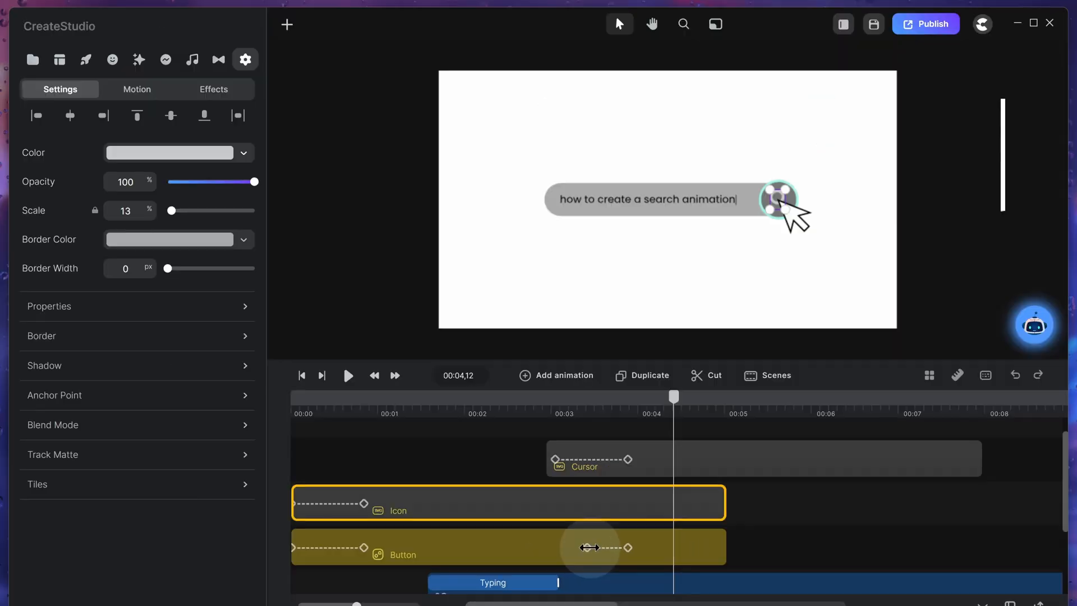
left_click(589, 547)
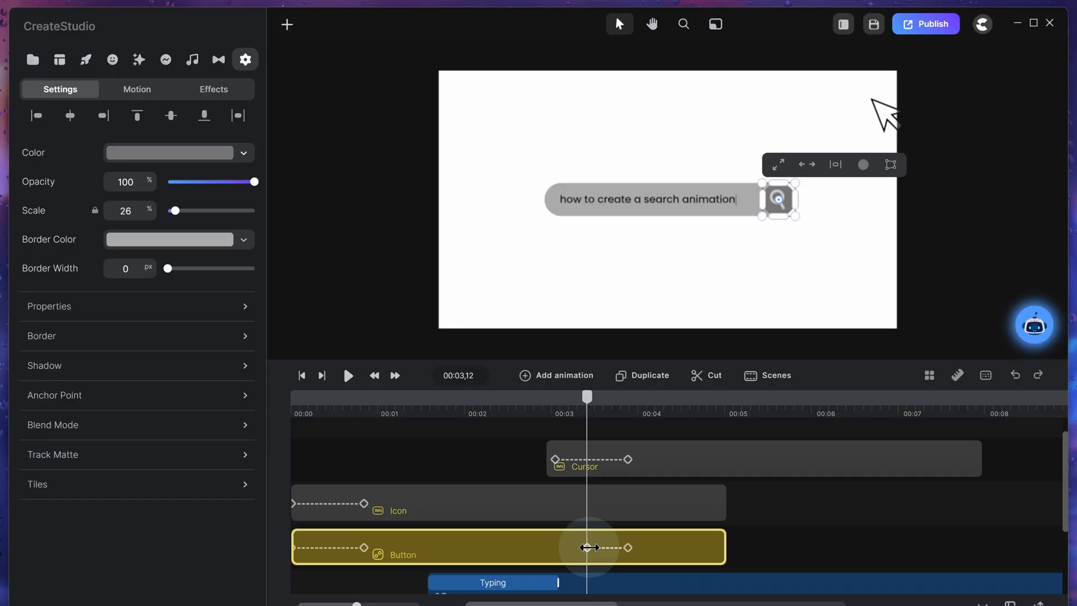
left_click(635, 515)
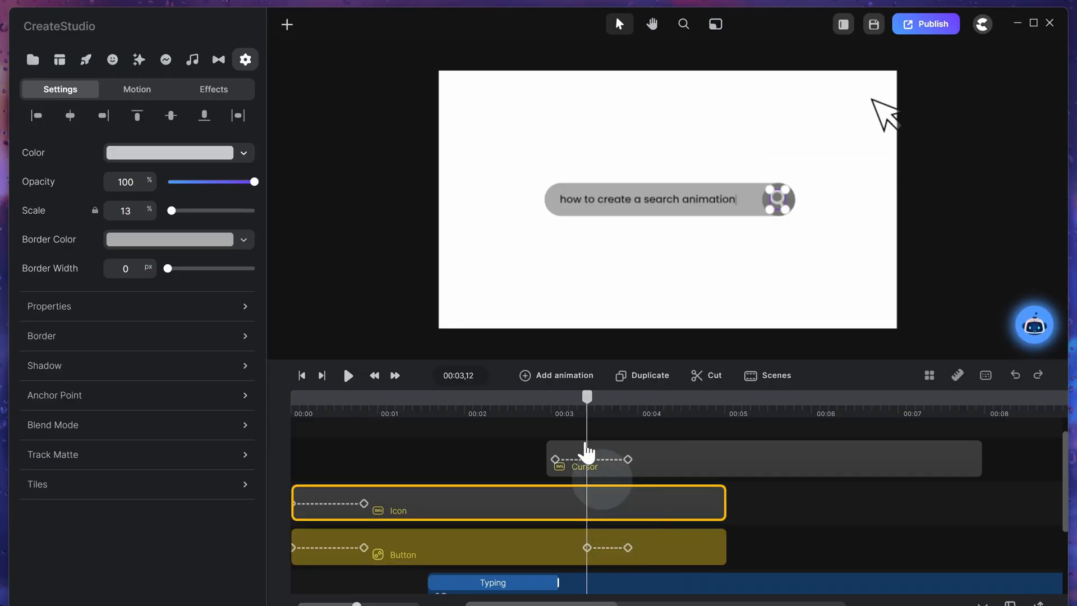
left_click(566, 376)
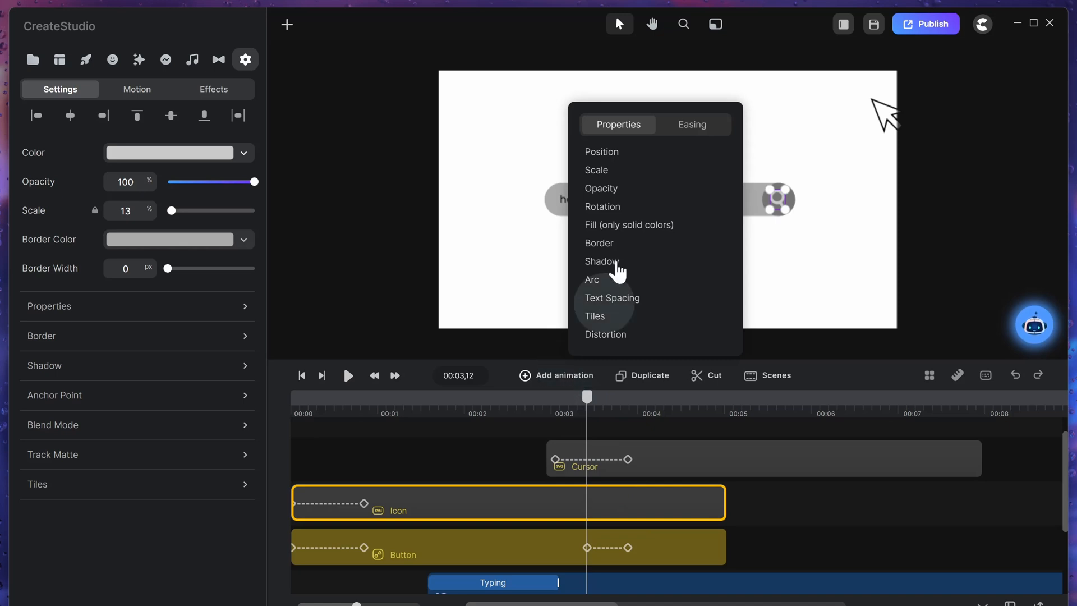
left_click(627, 224)
left_click(946, 244)
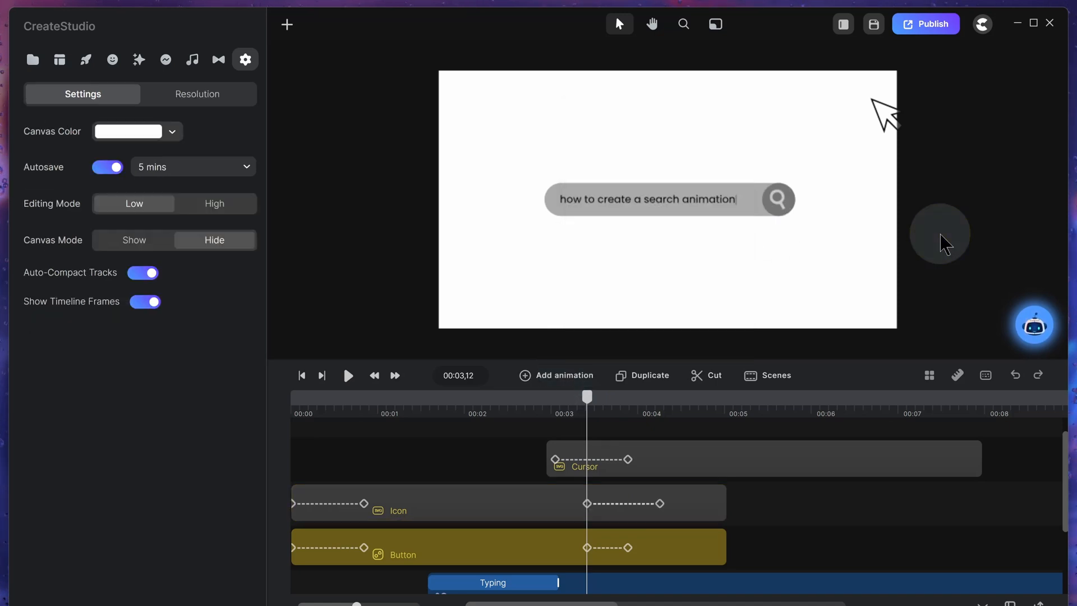
Step: At the Icon animation's end keyframe at 00:04,07, set the scale to 16% and the fill color to a2f2e2
left_click(659, 503)
left_click(660, 503)
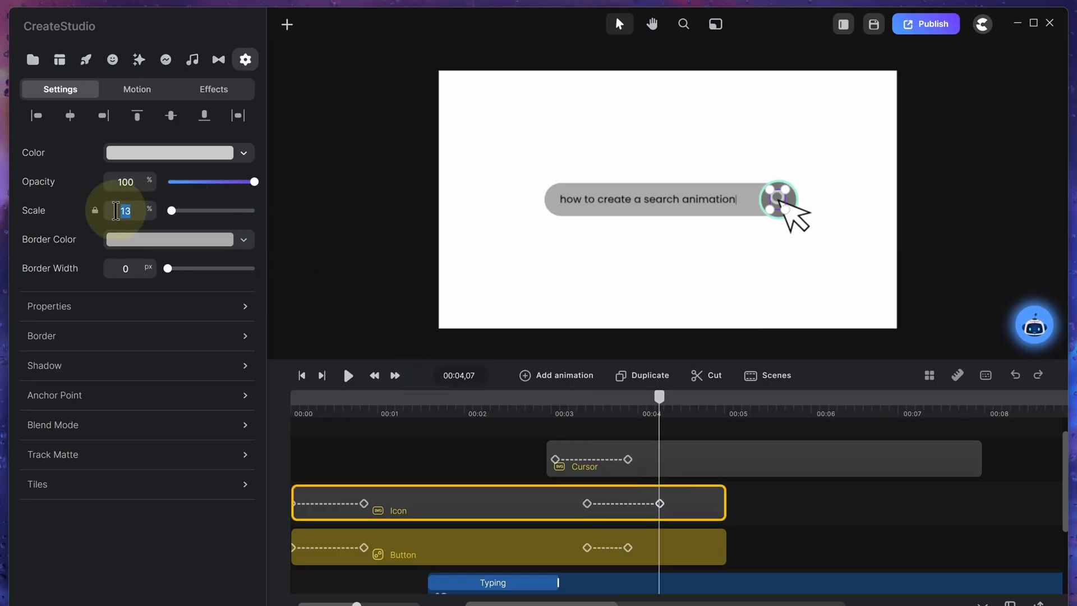
type("1")
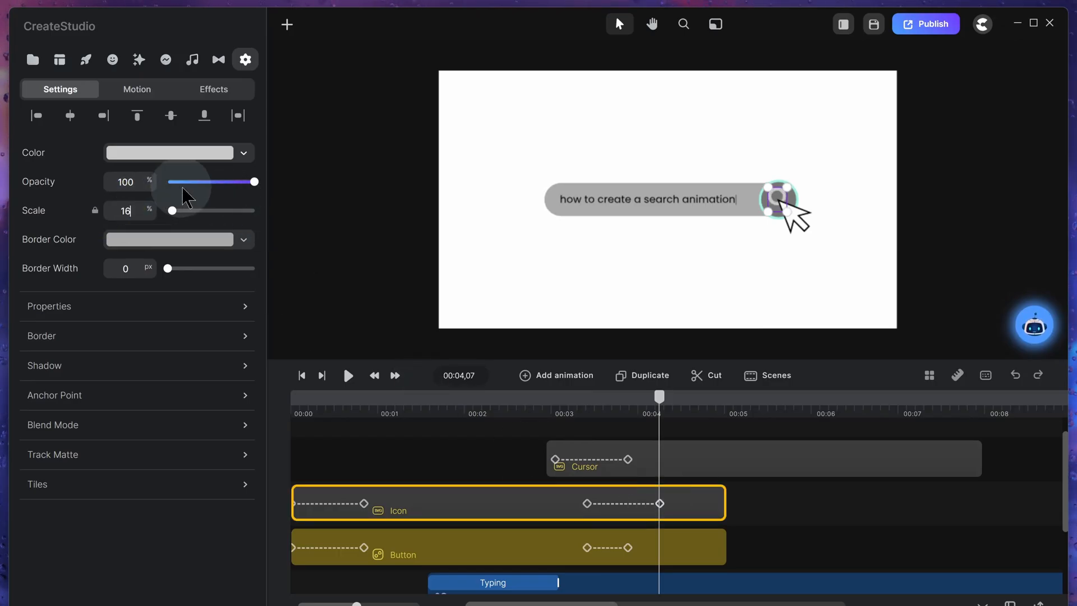
left_click(210, 154)
left_click(242, 290)
type("a4f2e2")
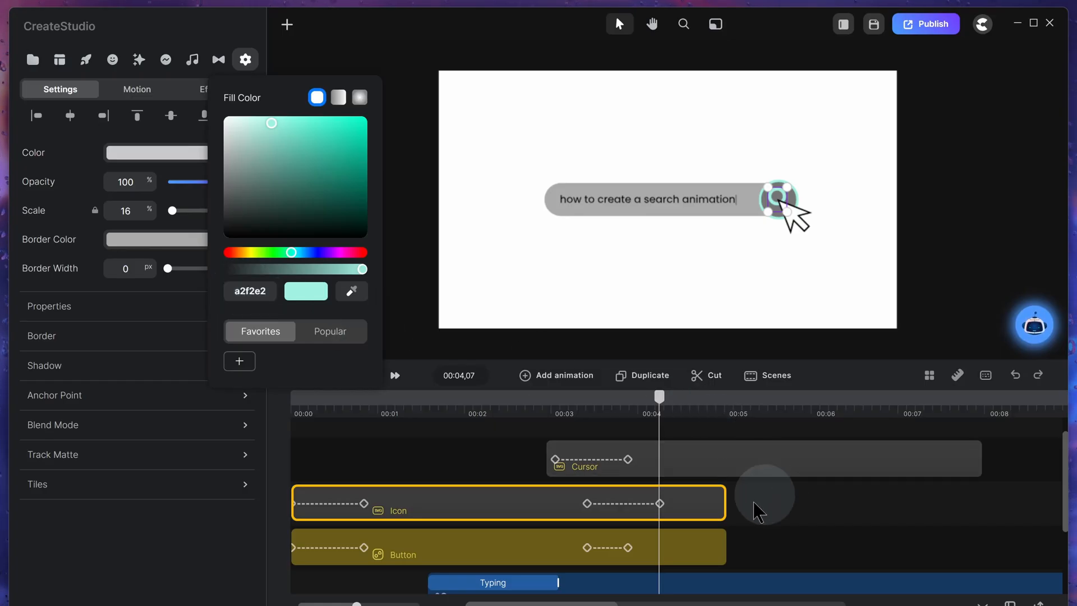
Step: Move the Icon's end keyframe to 00:03,26 to match the Button's end keyframe, and scrub around that point to check it
left_click(627, 549)
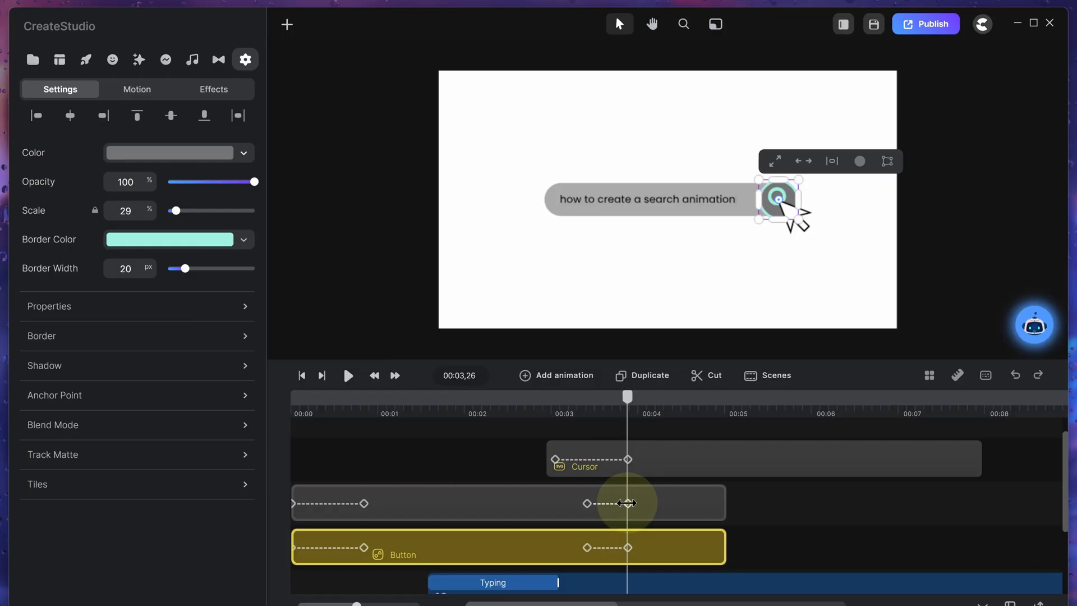
left_click(627, 504)
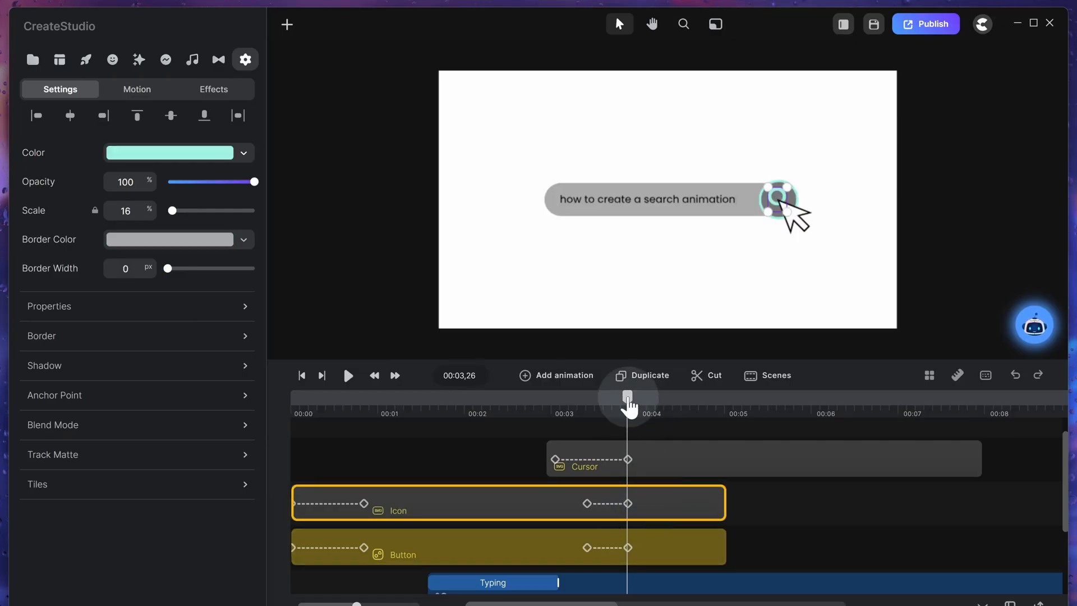
left_click(910, 332)
left_click_drag(626, 399, 620, 420)
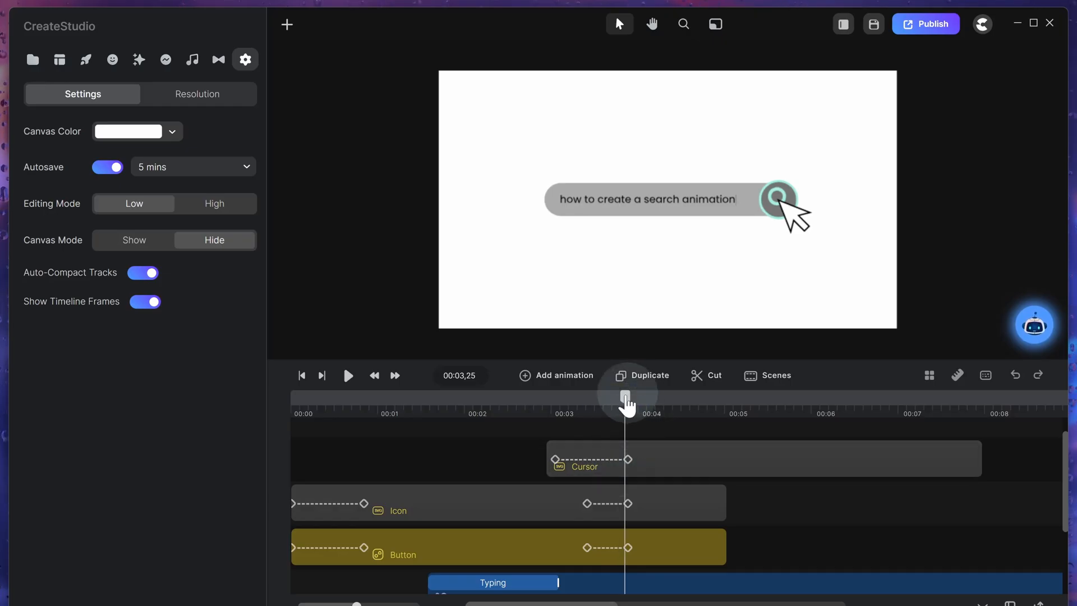
Step: Trim the end of the Cursor layer to 00:04,30 so it finishes together with the Icon and Button layers
left_click_drag(627, 401, 717, 411)
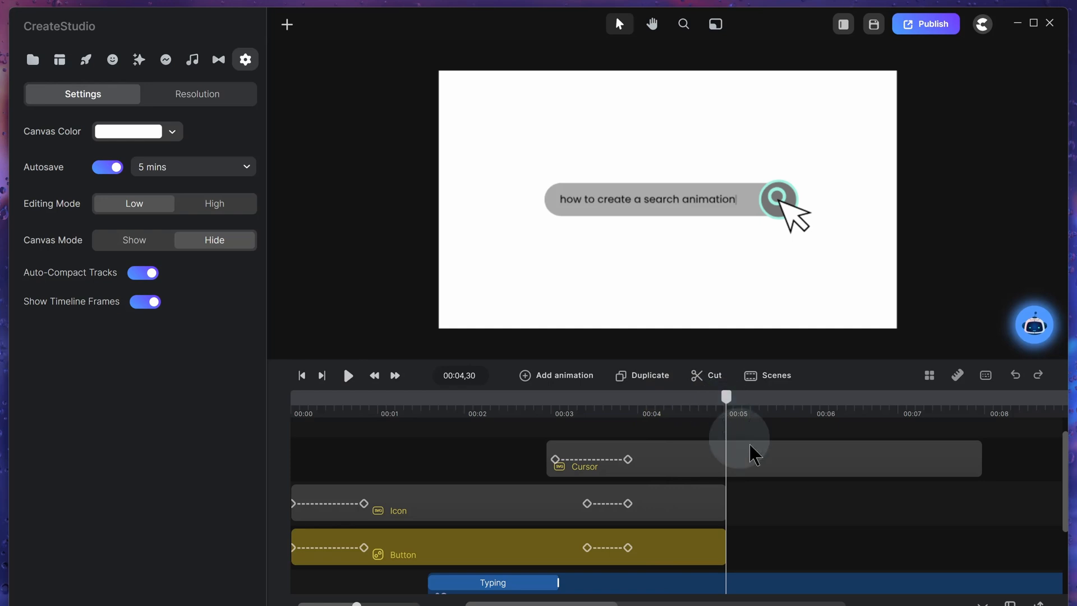
left_click(843, 462)
left_click_drag(981, 459, 757, 462)
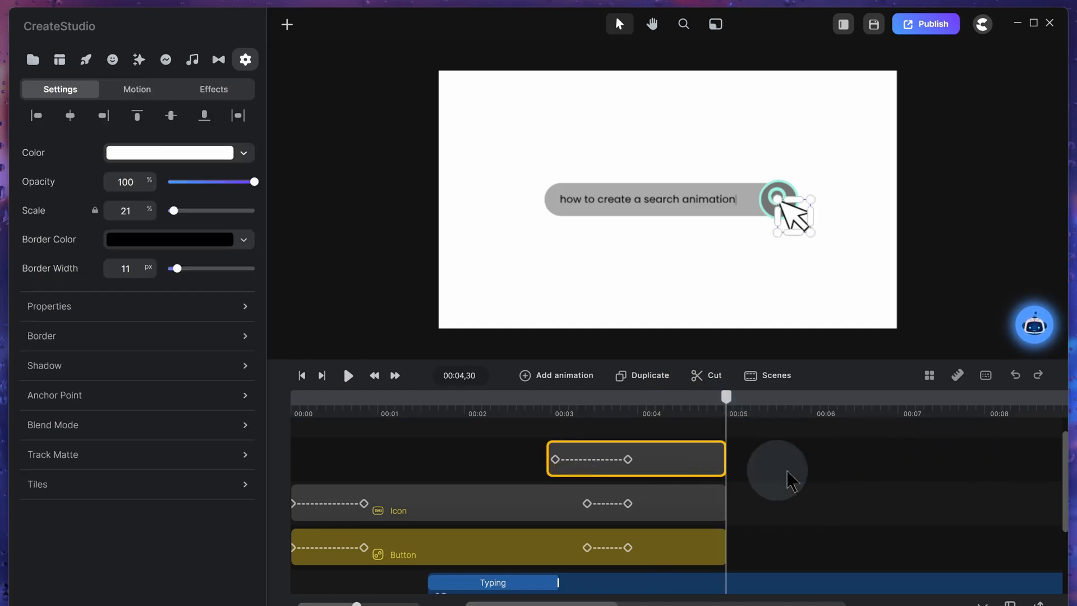
Step: Trim the ends of the Typewriter and Input layers to 00:04,30
scroll(813, 500, "down", 2)
left_click(813, 507)
scroll(313, 558, "right", 5)
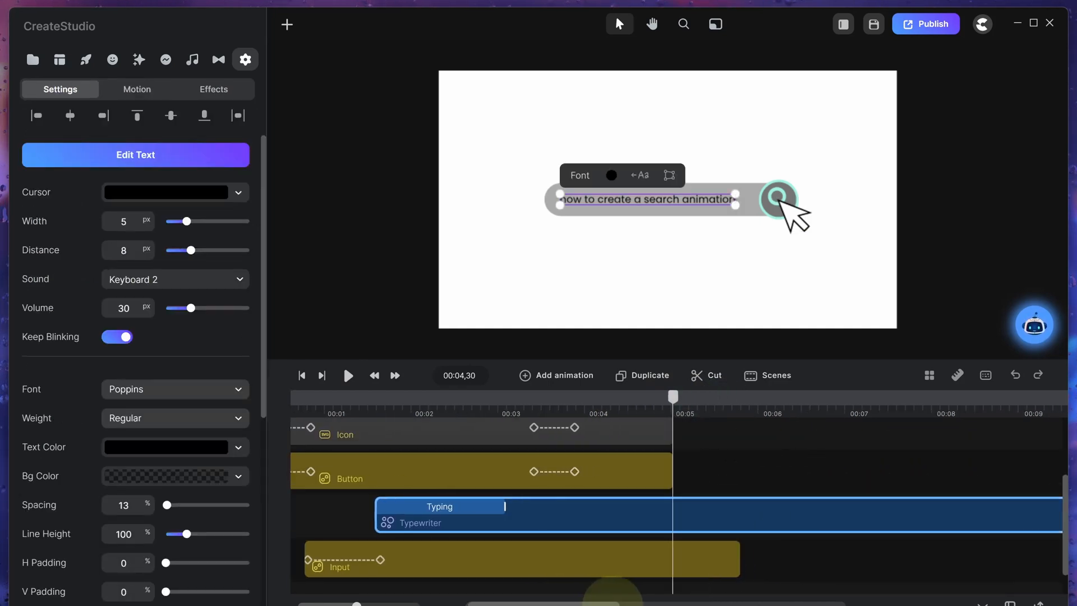
left_click_drag(1000, 525, 490, 527)
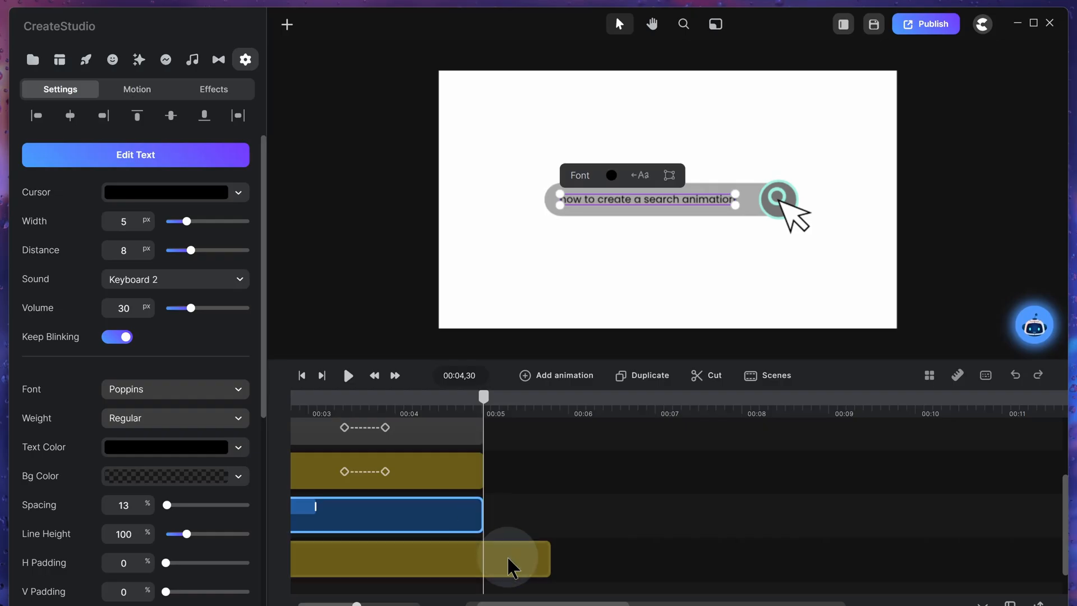
left_click(534, 558)
left_click_drag(548, 558, 483, 557)
scroll(511, 558, "down", 1)
scroll(511, 558, "up", 1)
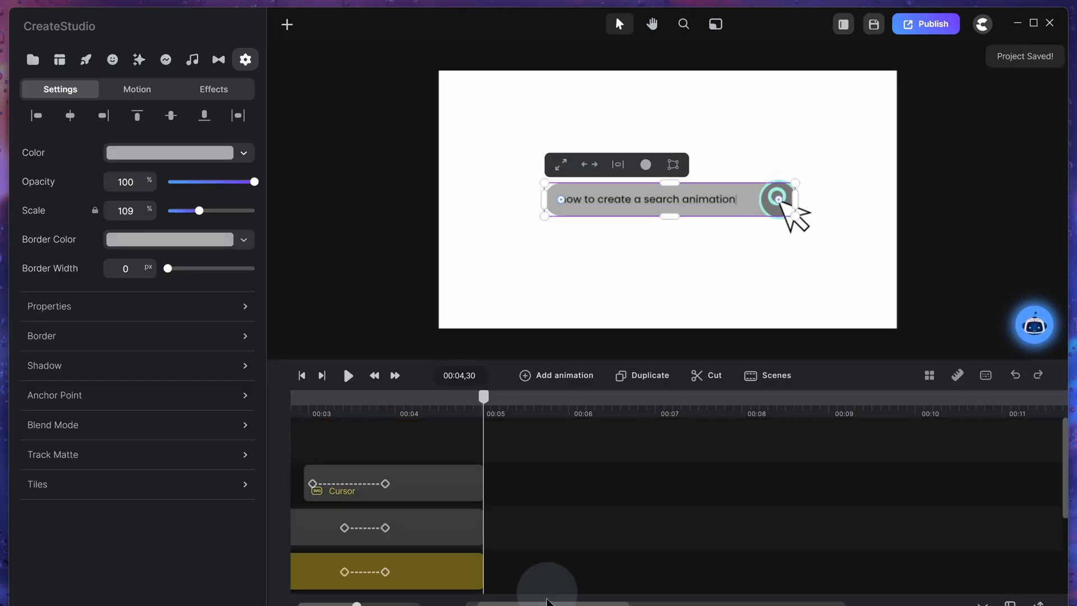
Step: Play the whole search animation from the beginning and return the playhead to 00:00,00
scroll(512, 561, "left", 5)
left_click(300, 400)
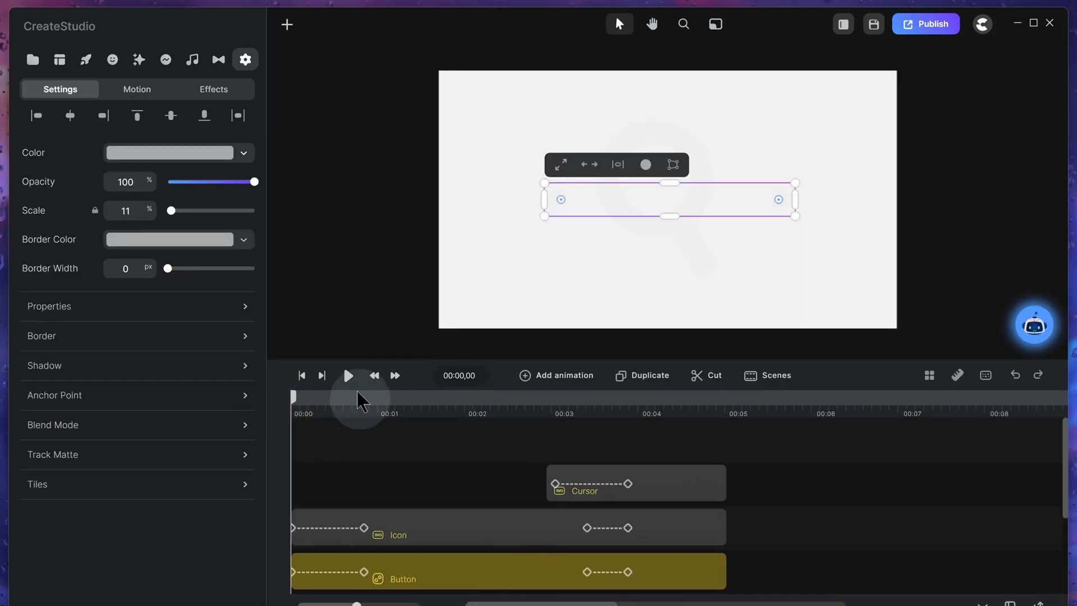
left_click(348, 376)
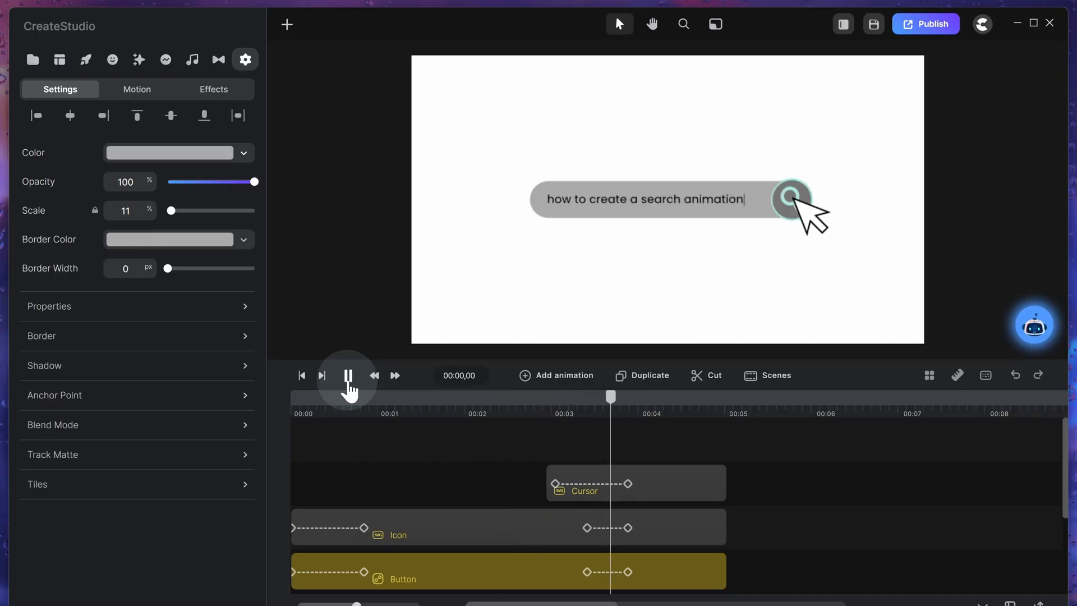
left_click(348, 383)
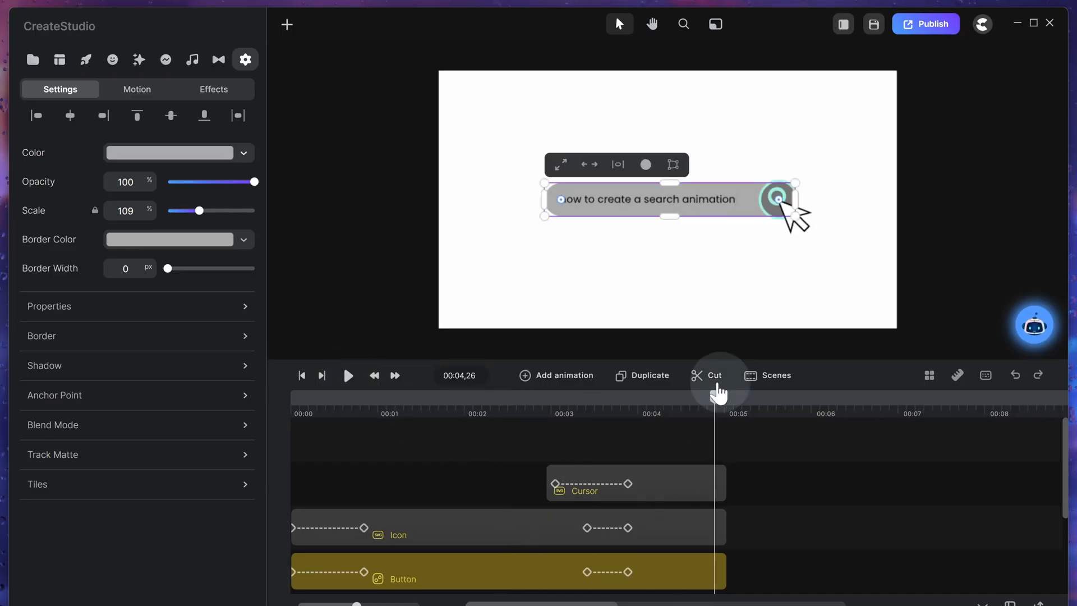
left_click_drag(717, 393, 250, 404)
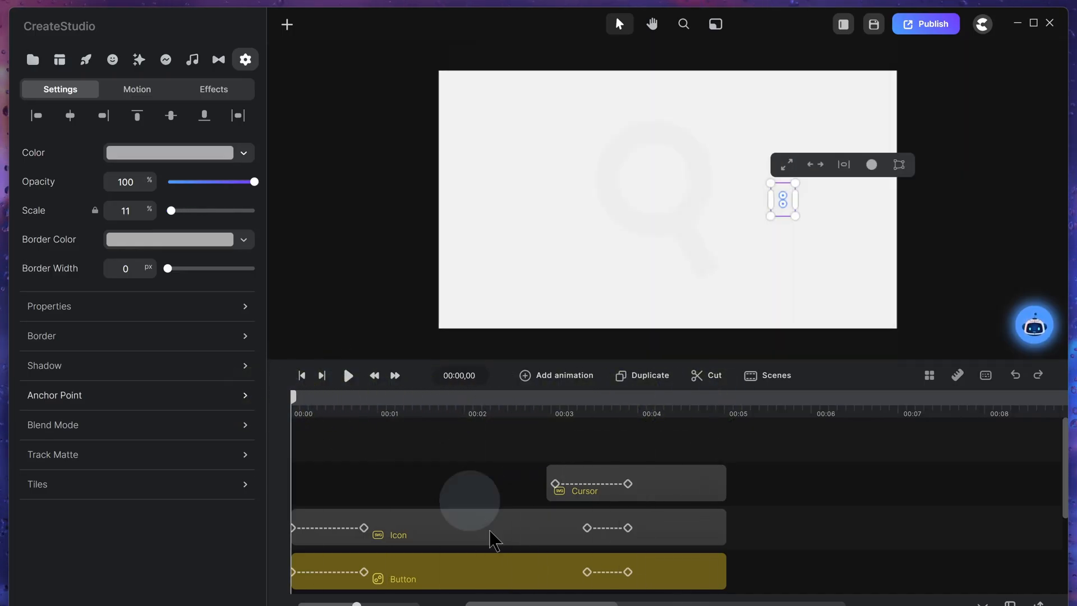
Step: At 00:00,00, give the Button layer a 15 px border in the Input layer's fill color, aaaaaa
left_click(500, 575)
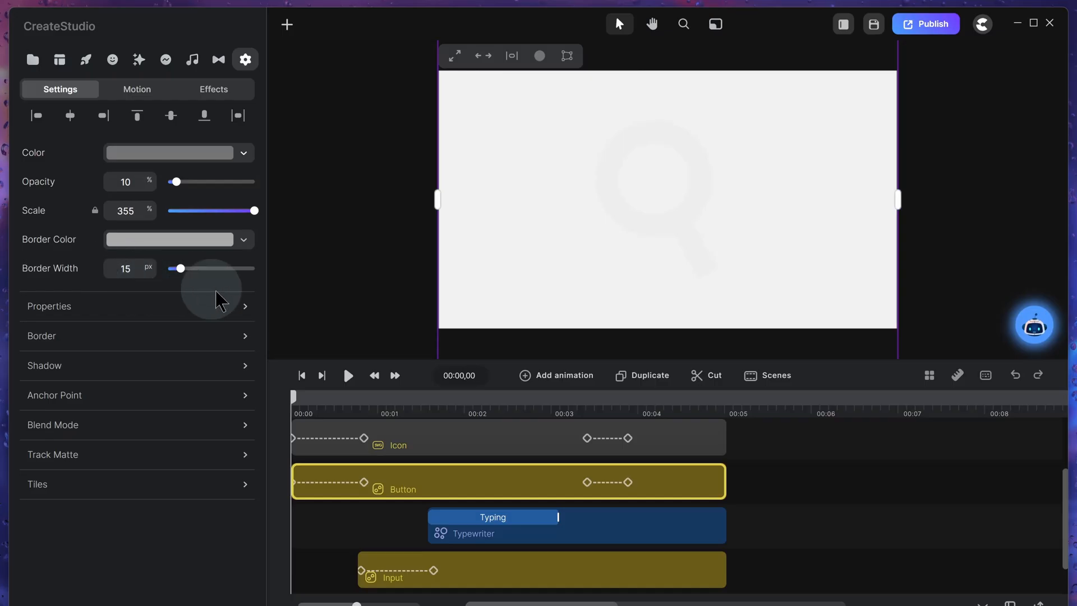
left_click(511, 583)
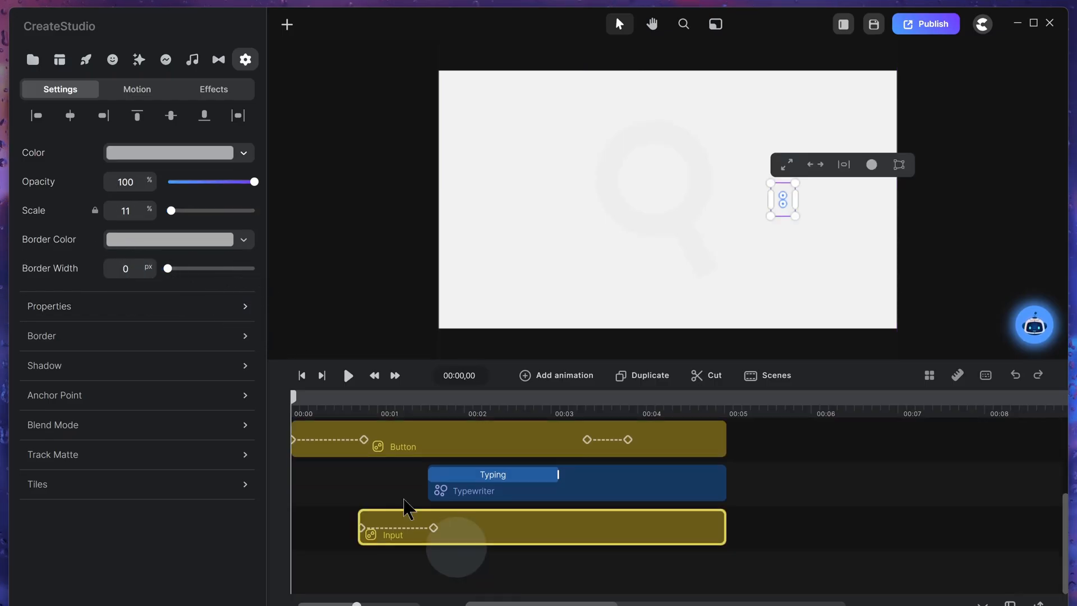
left_click(181, 153)
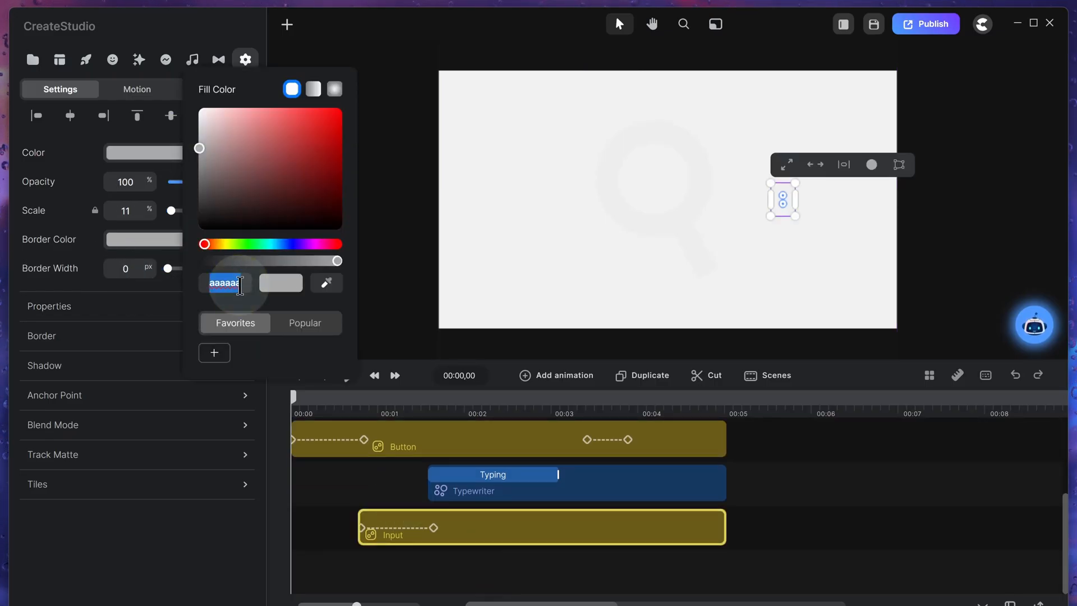
left_click(443, 441)
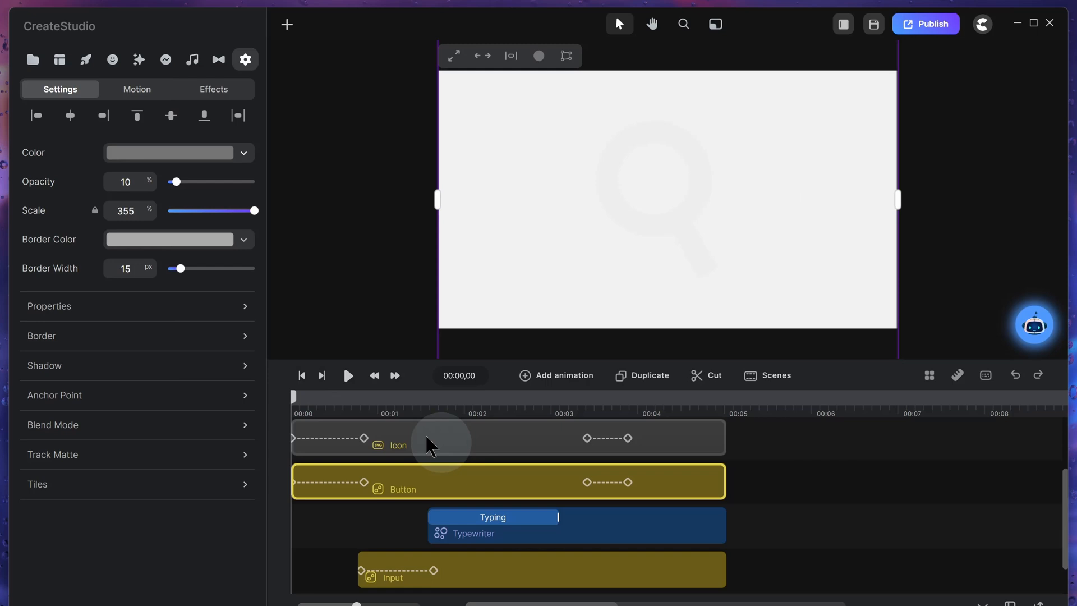
left_click(162, 240)
left_click(205, 382)
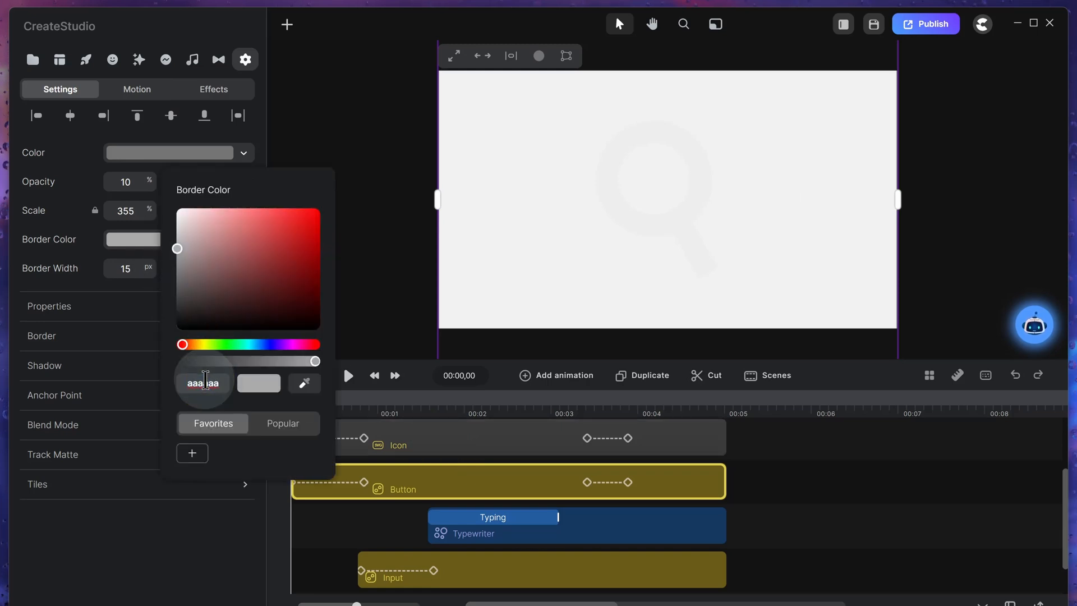
left_click(808, 483)
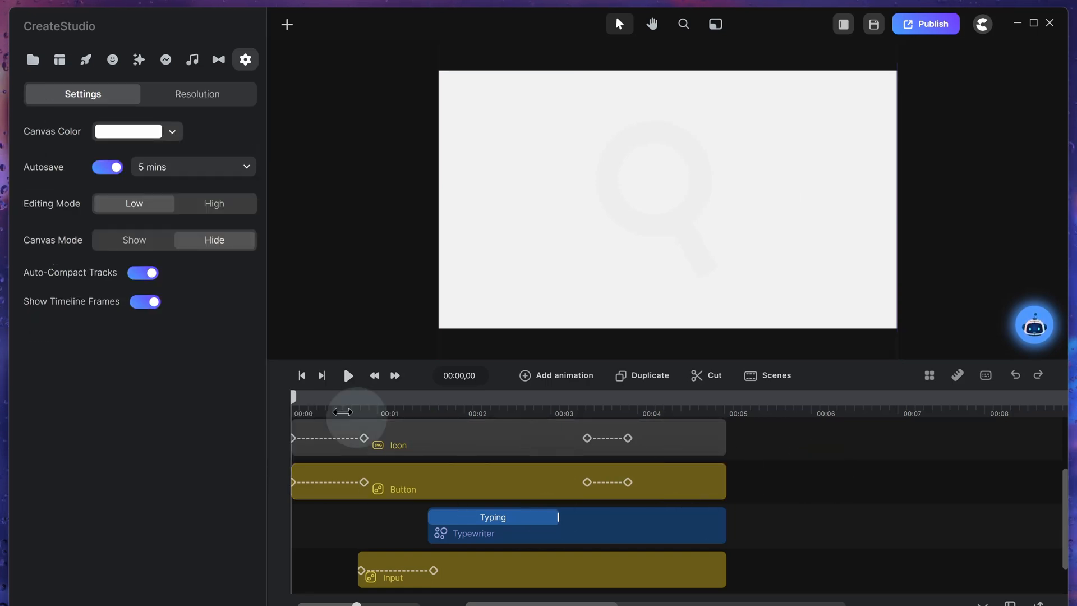
Step: Play the full animation from the start to check the button border, and scrub back to 00:00,23
left_click(344, 381)
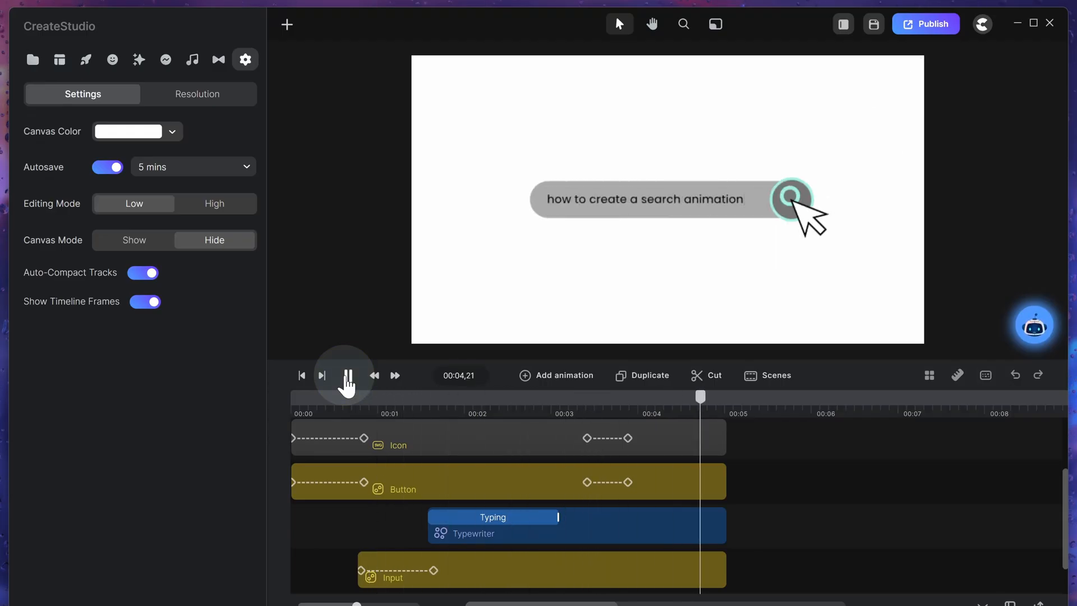
left_click(348, 382)
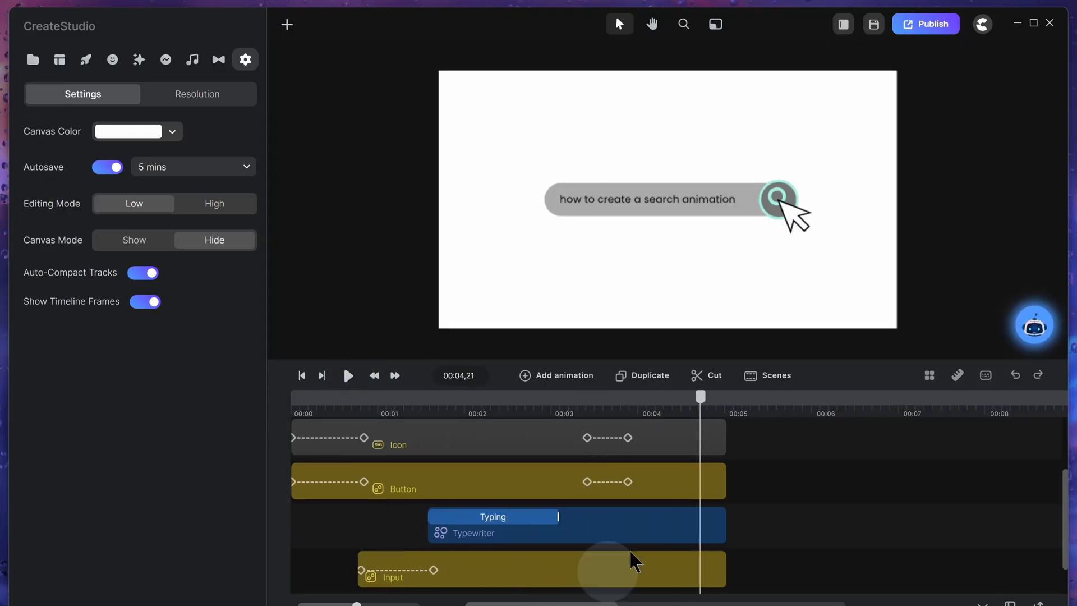
left_click_drag(701, 398, 366, 429)
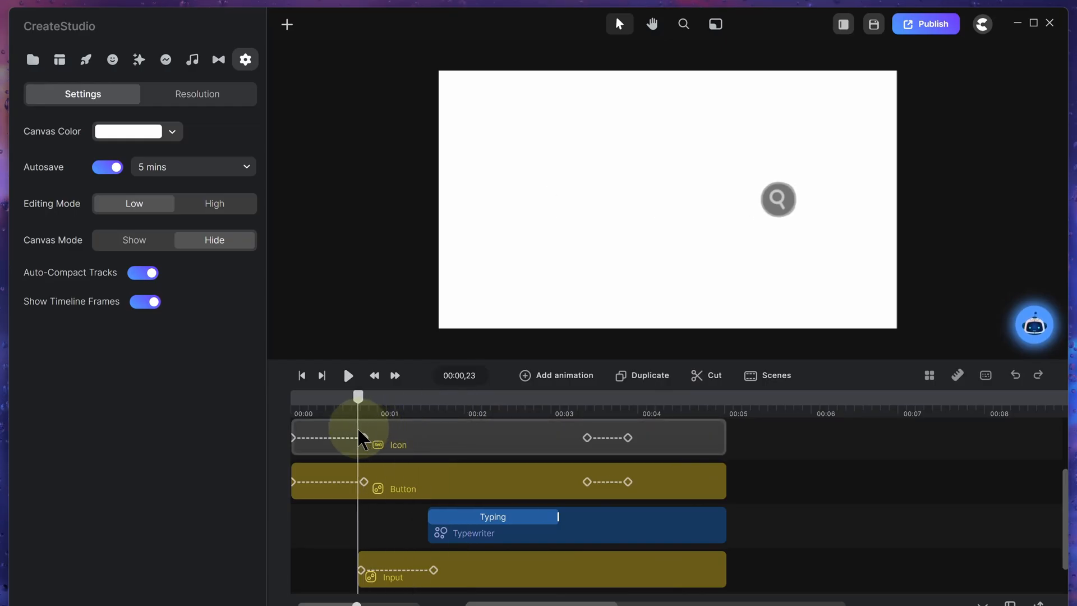
Step: Shorten the Input layer's opening animation by moving its end keyframe to about 00:01,08, and check its easing options
left_click(362, 441)
scroll(392, 522, "down", 2)
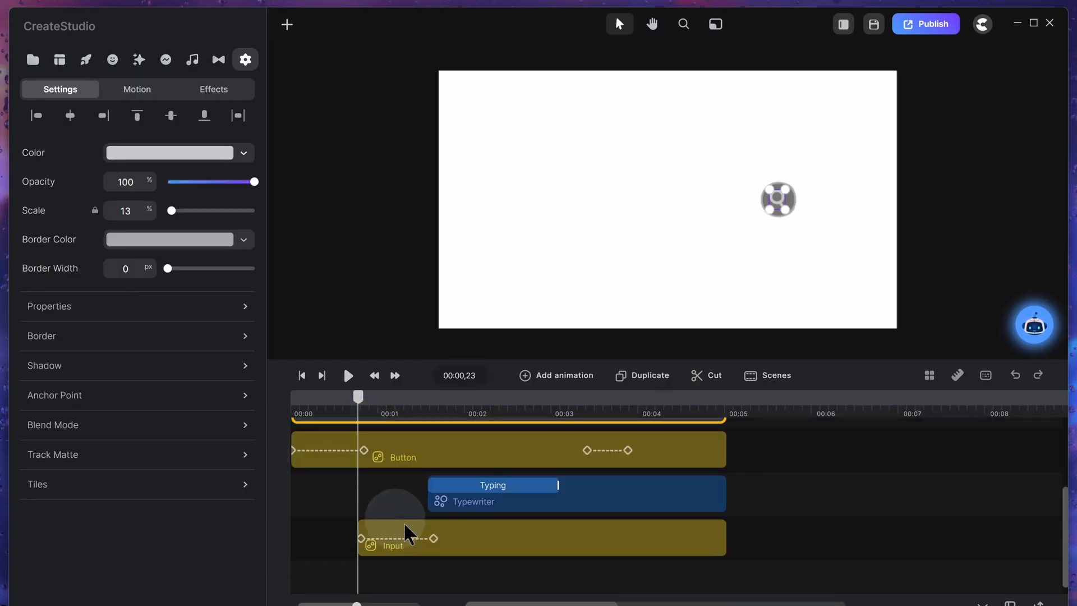
left_click(431, 541)
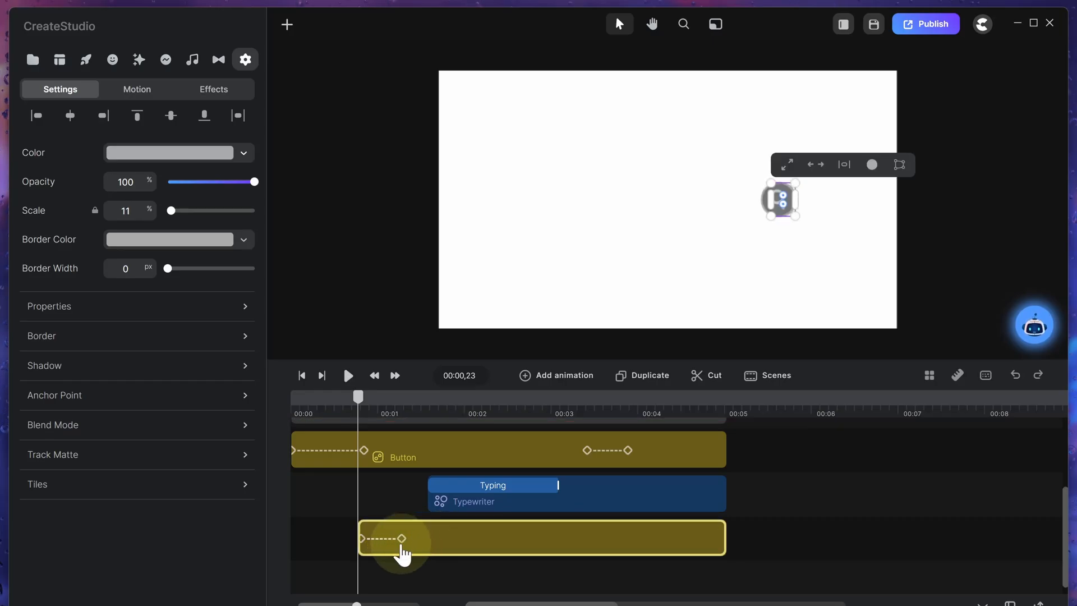
left_click(401, 542)
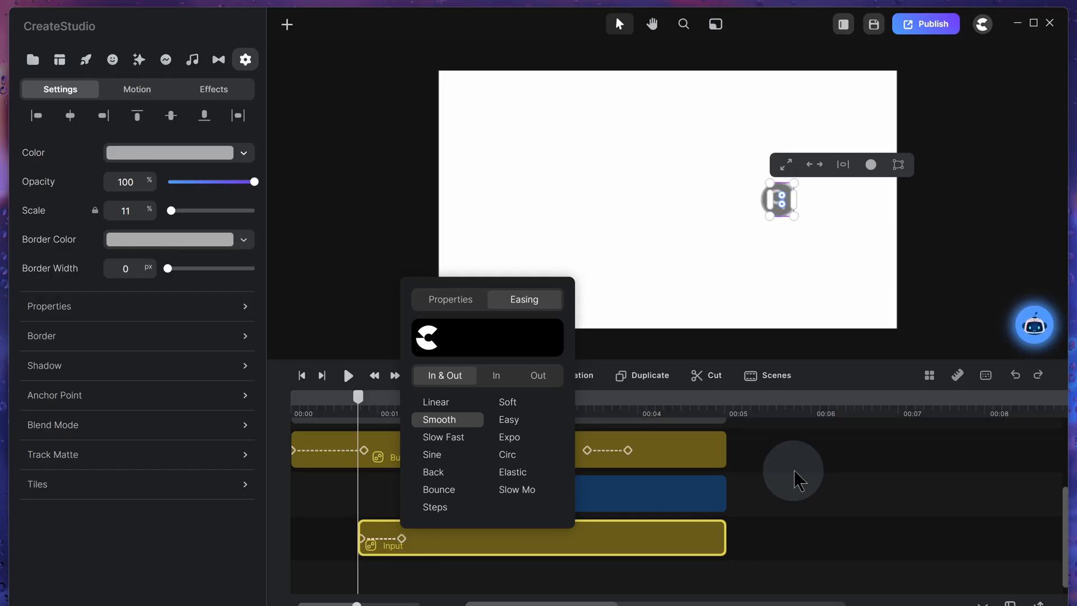
left_click(940, 227)
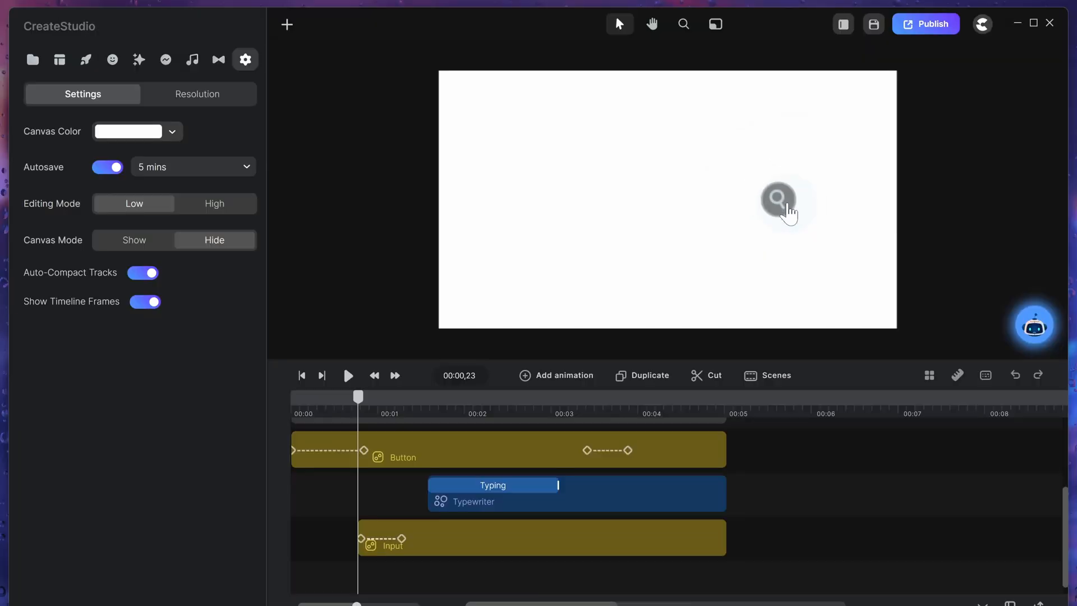
Step: Shift the start of the Typewriter layer to 00:01,08, where the Input layer's opening animation ends
left_click(402, 527)
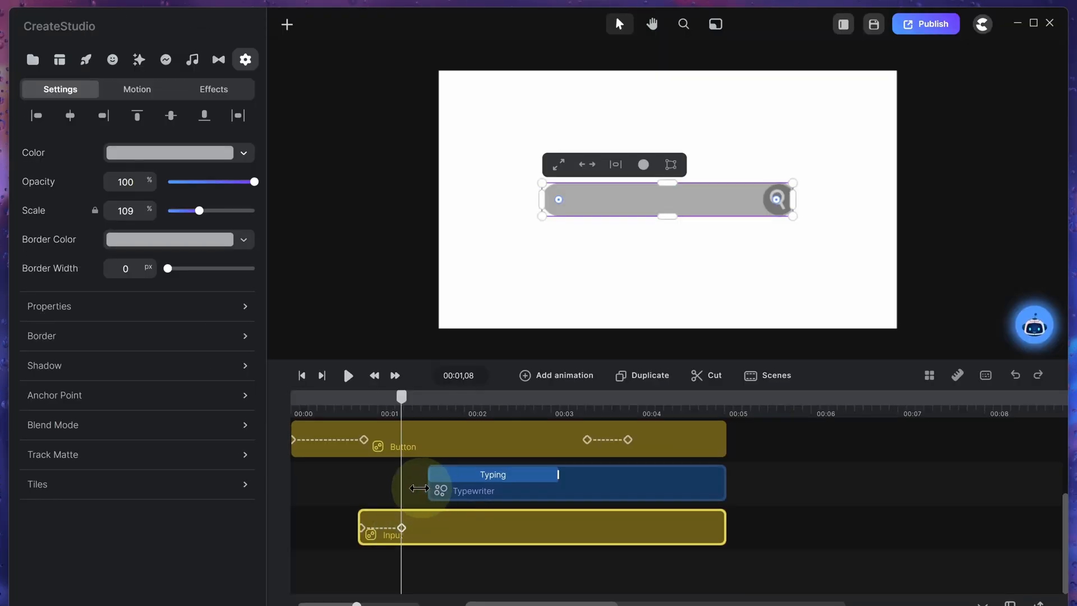
left_click_drag(419, 488, 402, 487)
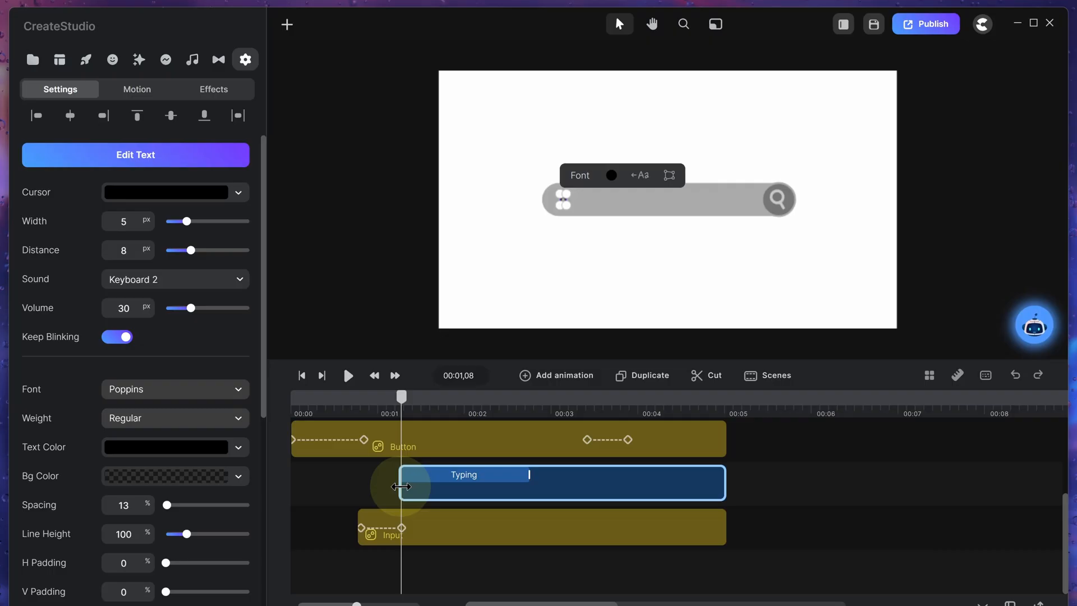
Step: Extend the Typewriter layer's typing animation to 00:03,01, where the Cursor animation begins, and play the sequence from the start
scroll(481, 534, "up", 3)
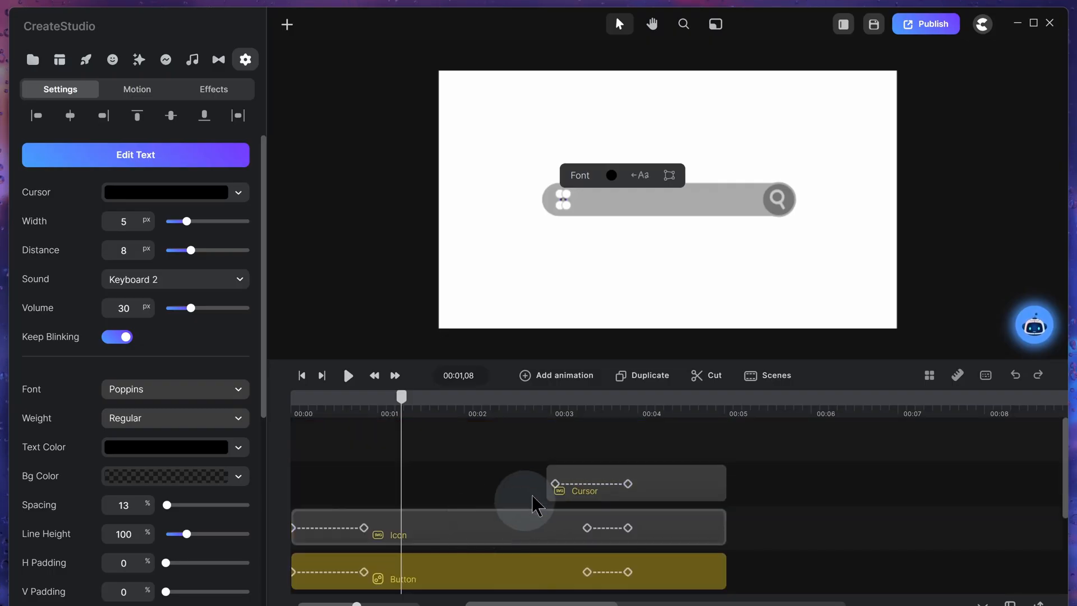
left_click(552, 485)
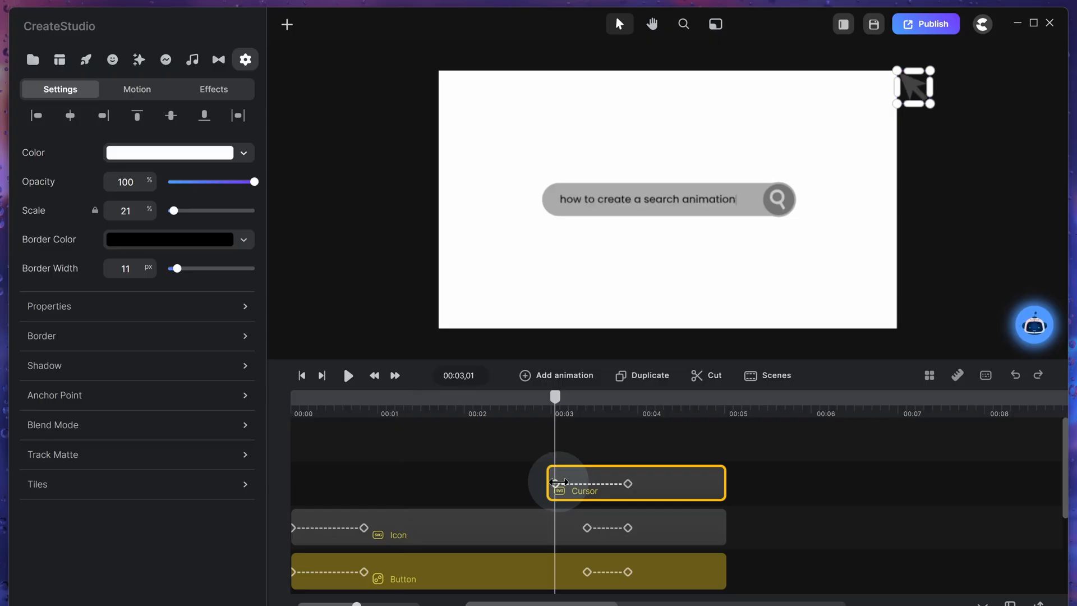
scroll(581, 489, "down", 3)
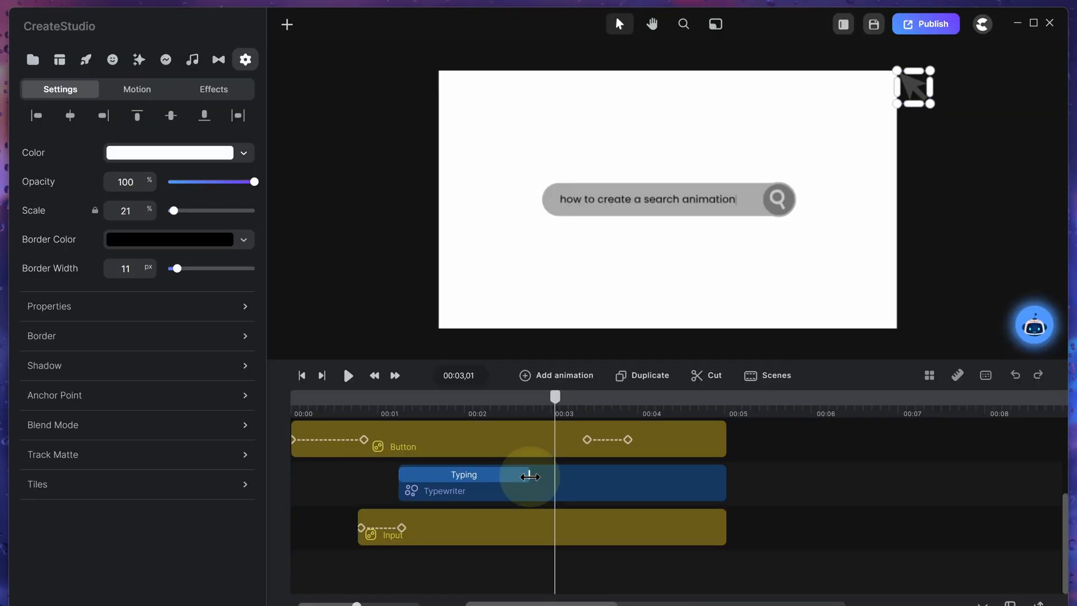
left_click_drag(530, 476, 555, 478)
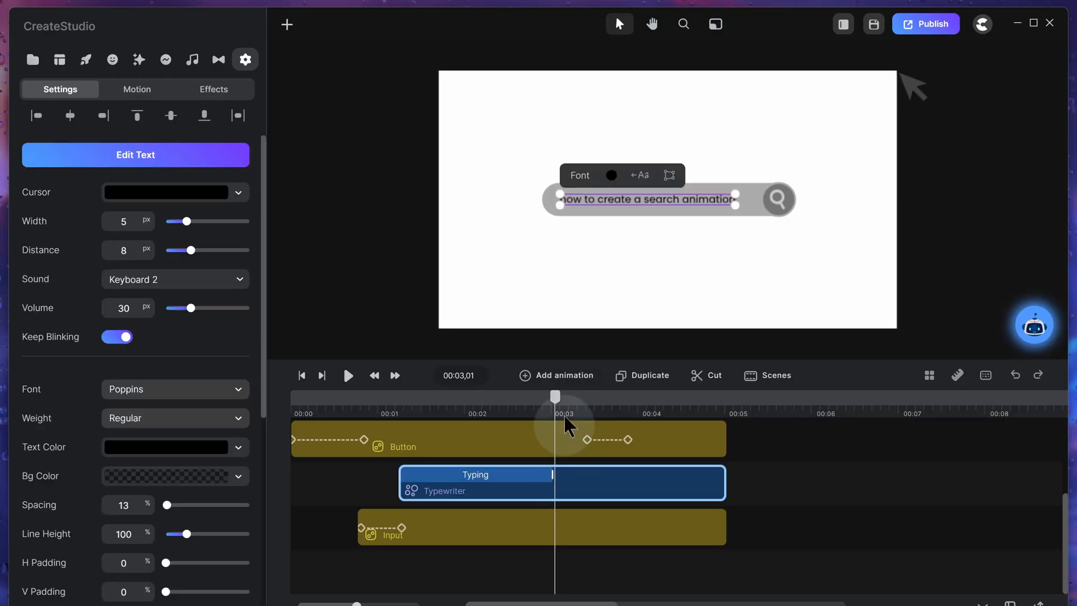
left_click_drag(555, 398, 228, 414)
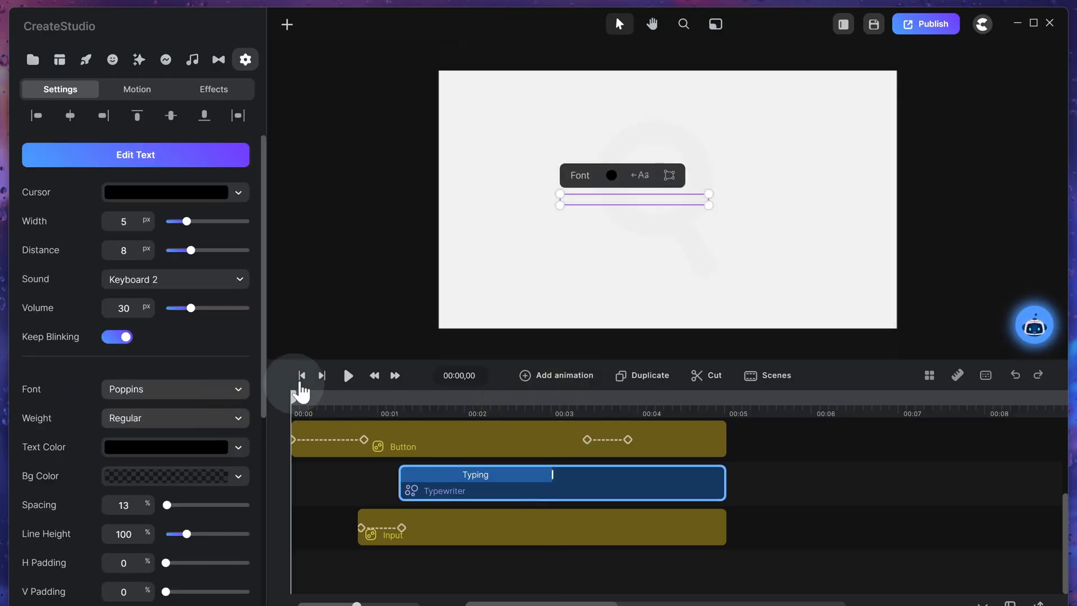
left_click(348, 375)
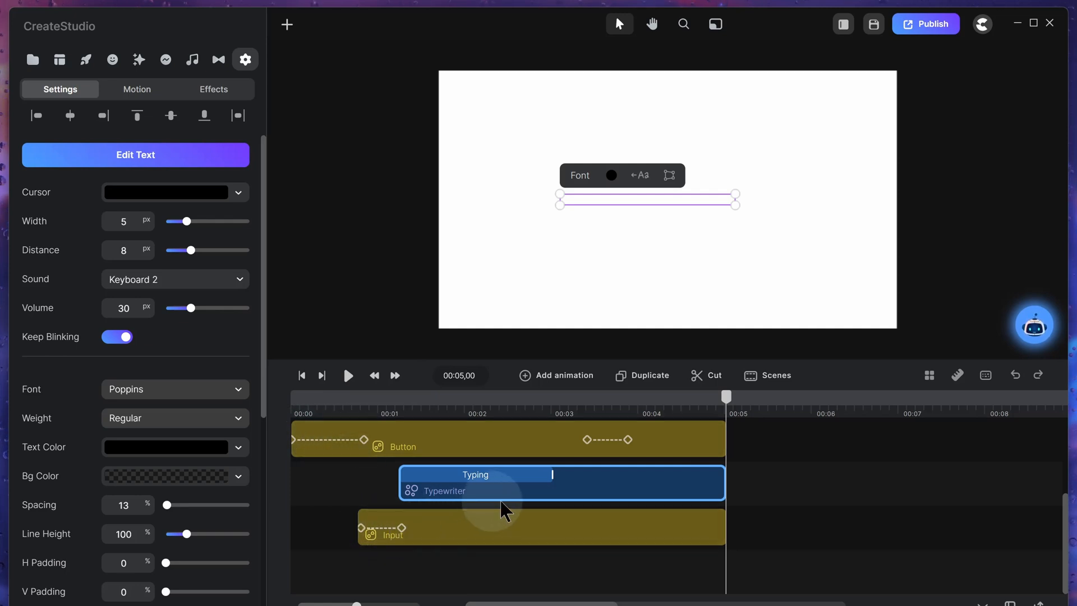
scroll(507, 508, "up", 3)
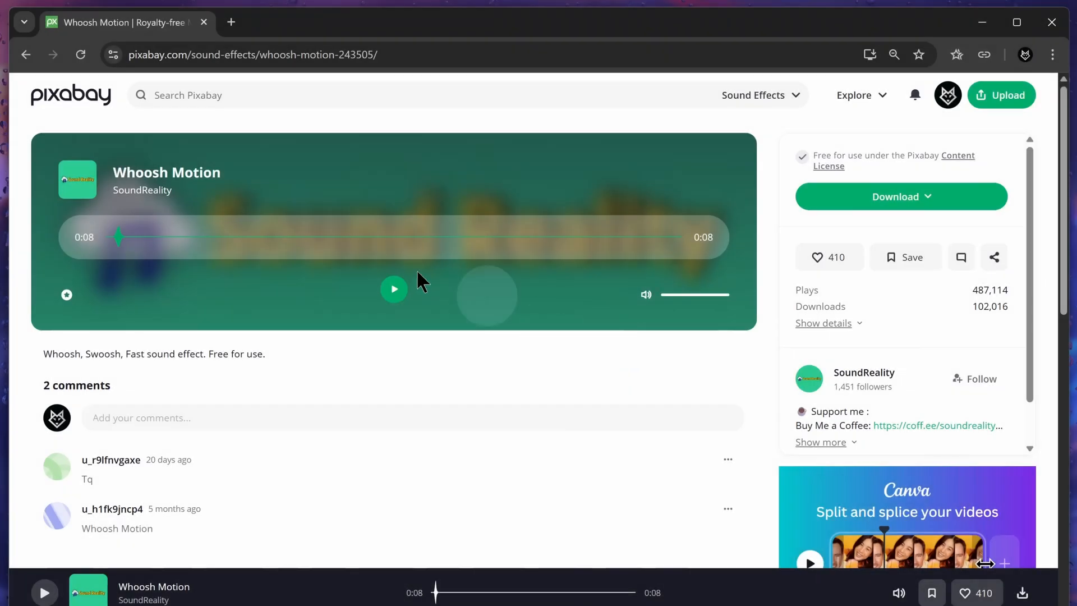
Step: Switch to the Pixabay page and preview the Whoosh Motion sound effect
left_click(394, 288)
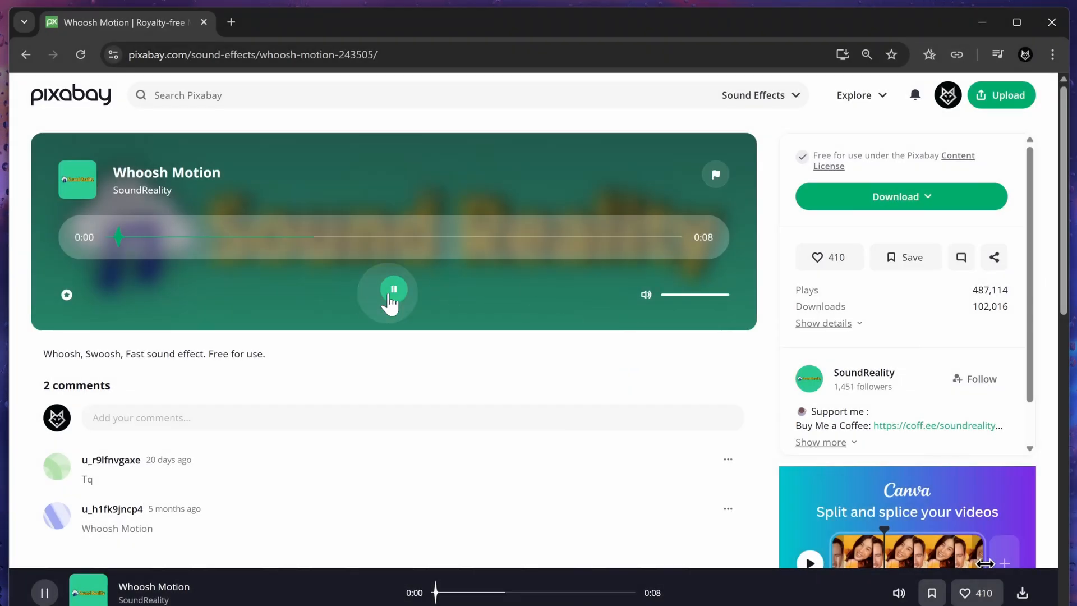
left_click(904, 208)
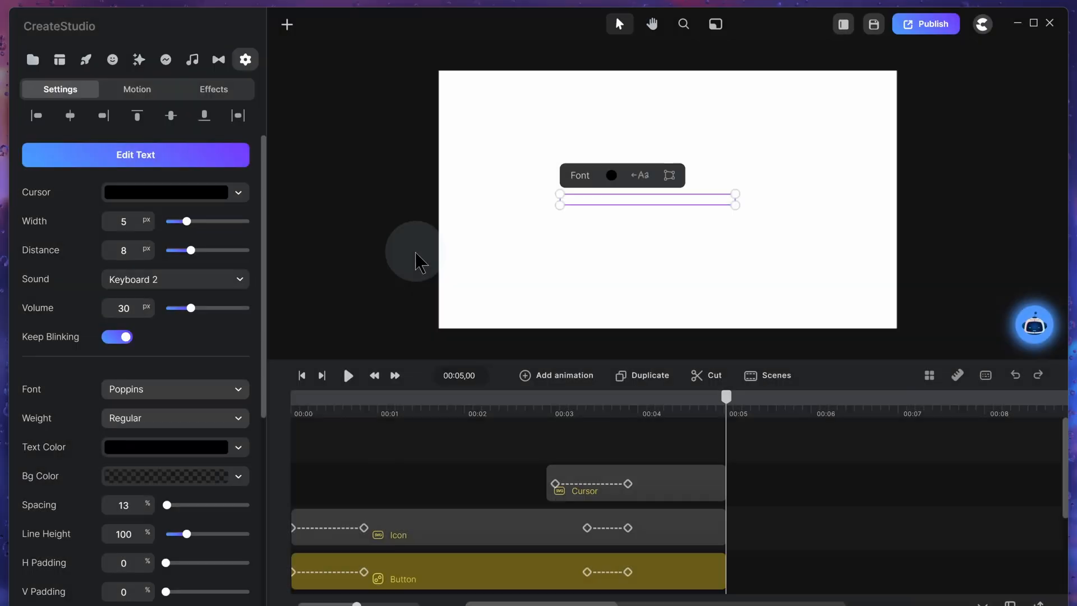
Step: In the CreateStudio media library, rename the three audio files as Intro, Input and Click
left_click(33, 60)
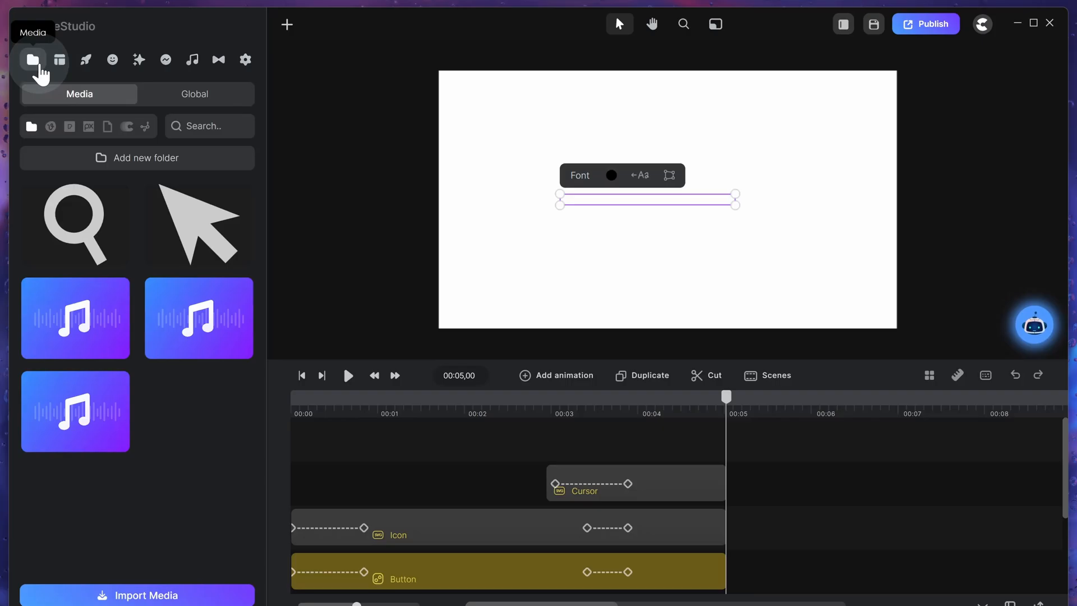
right_click(92, 320)
left_click(107, 352)
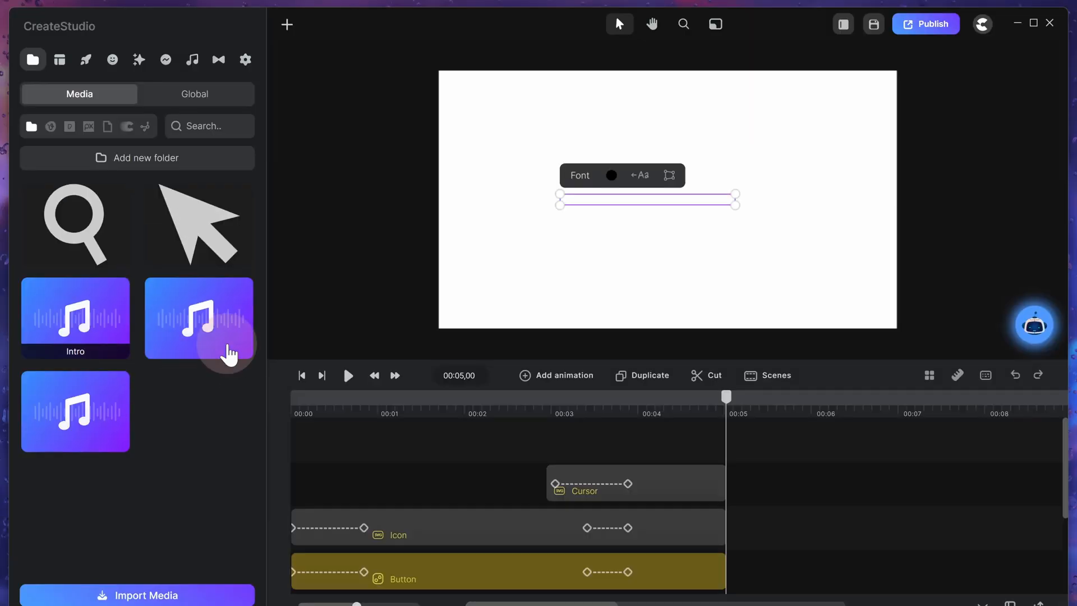
right_click(227, 352)
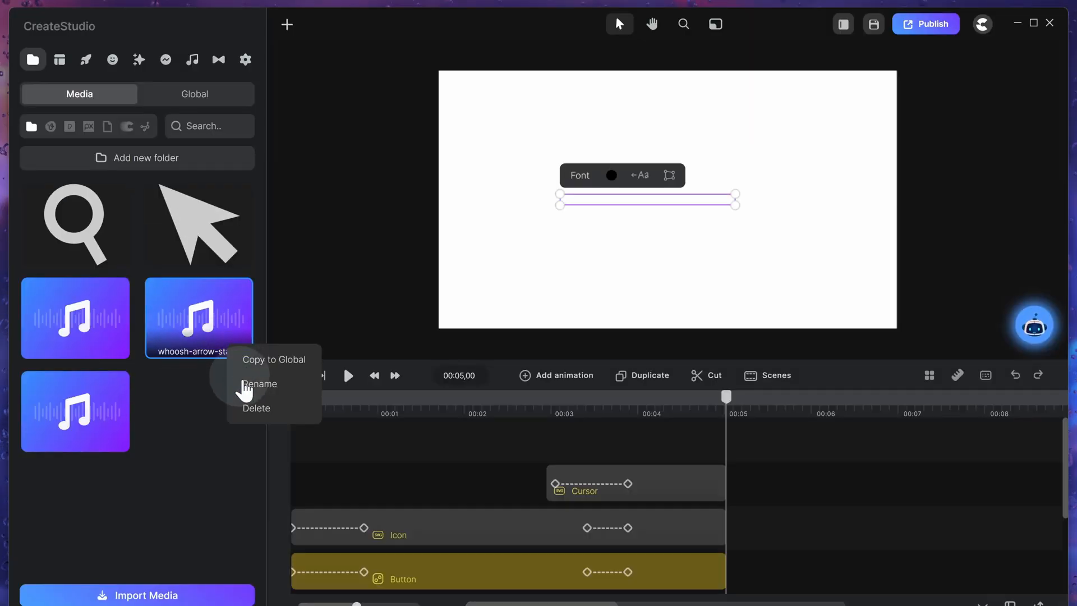
left_click(258, 379)
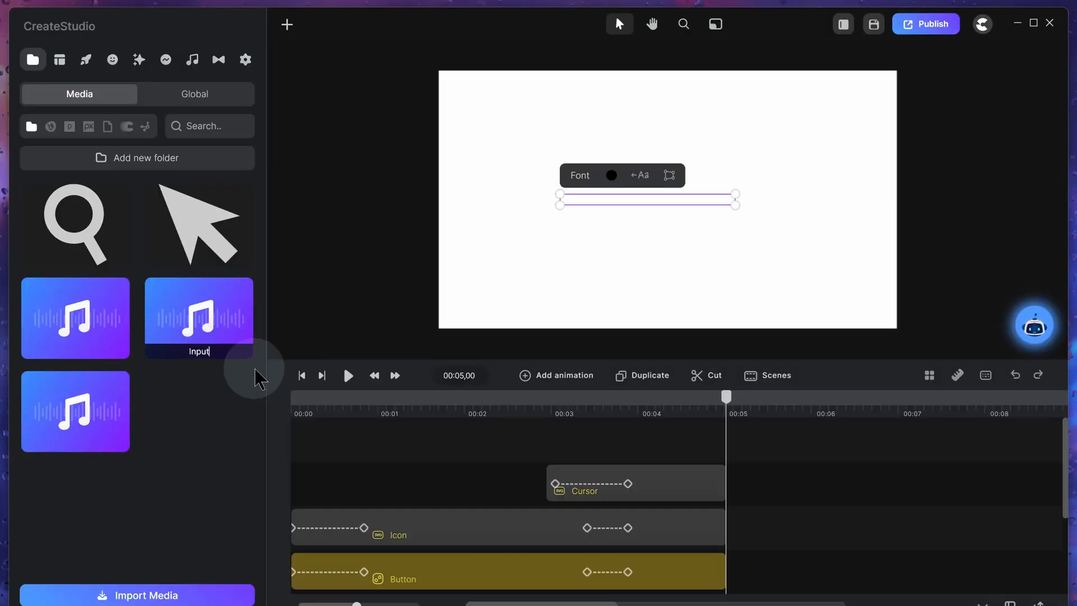
right_click(123, 439)
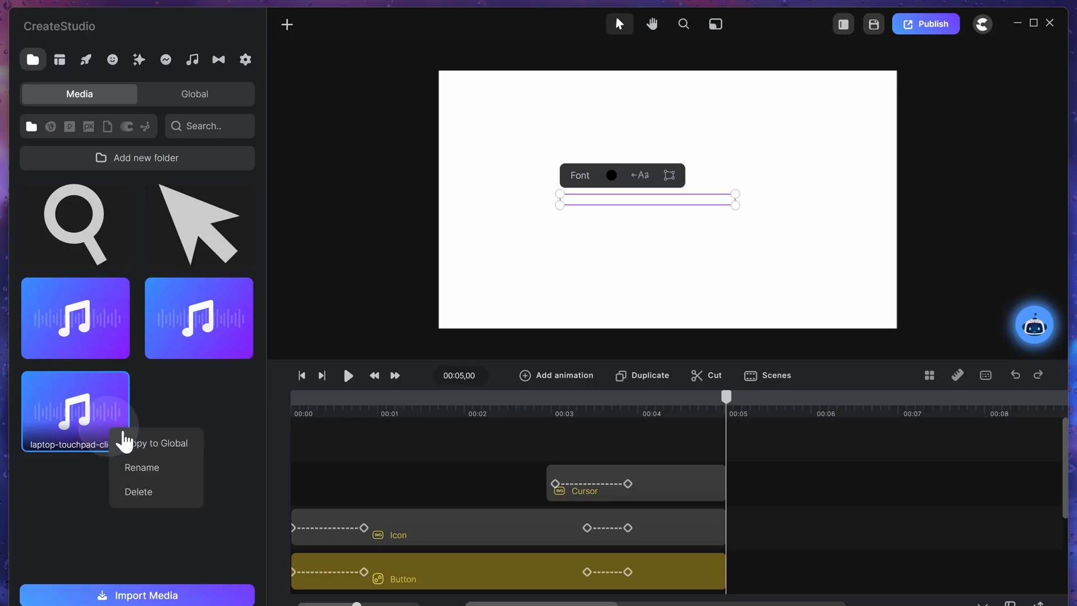
left_click(143, 468)
type("Click")
key("Return")
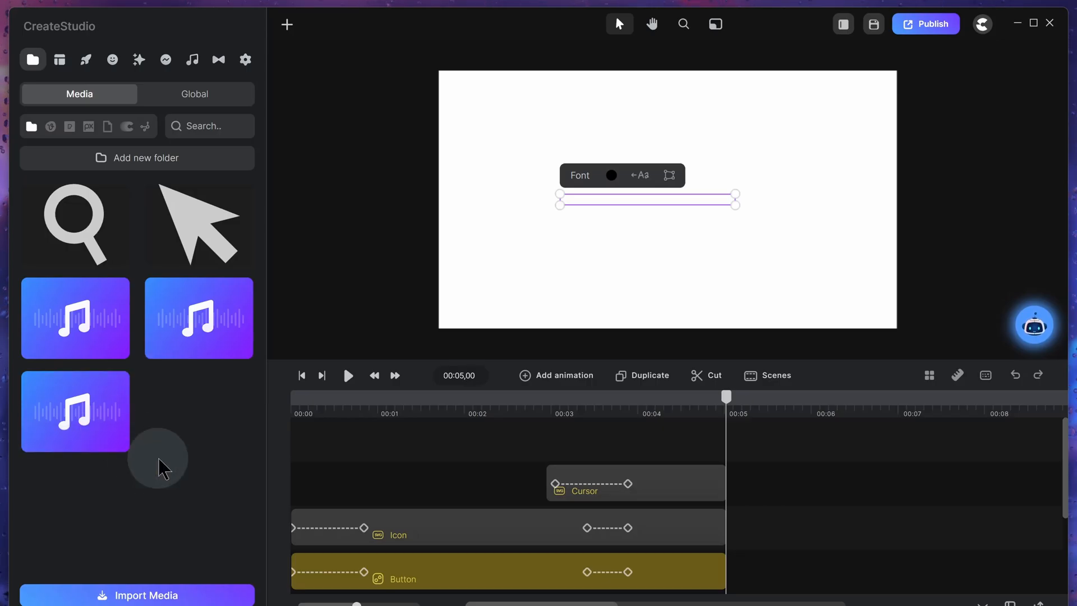
Step: Add the Intro sound at the start of the timeline and trim its end to 00:05,00
left_click_drag(79, 329, 328, 443)
left_click_drag(983, 498, 714, 488)
Step: Add the Input sound just before 00:00,24, where the Input layer's opening begins, and trim its end to 00:05,00
scroll(561, 510, "down", 3)
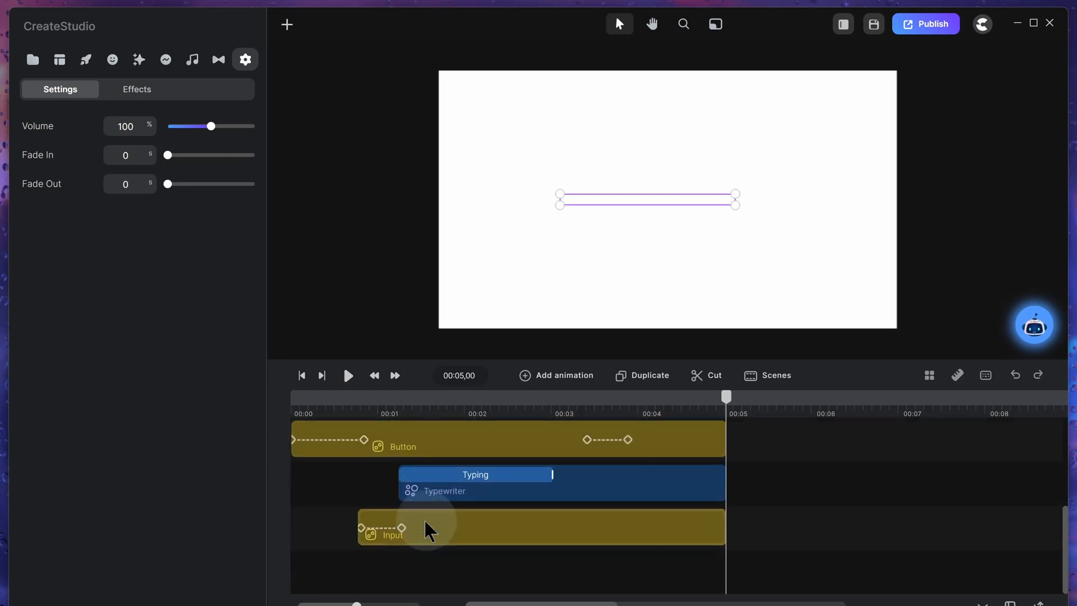
left_click(360, 408)
scroll(387, 480, "up", 3)
left_click(33, 59)
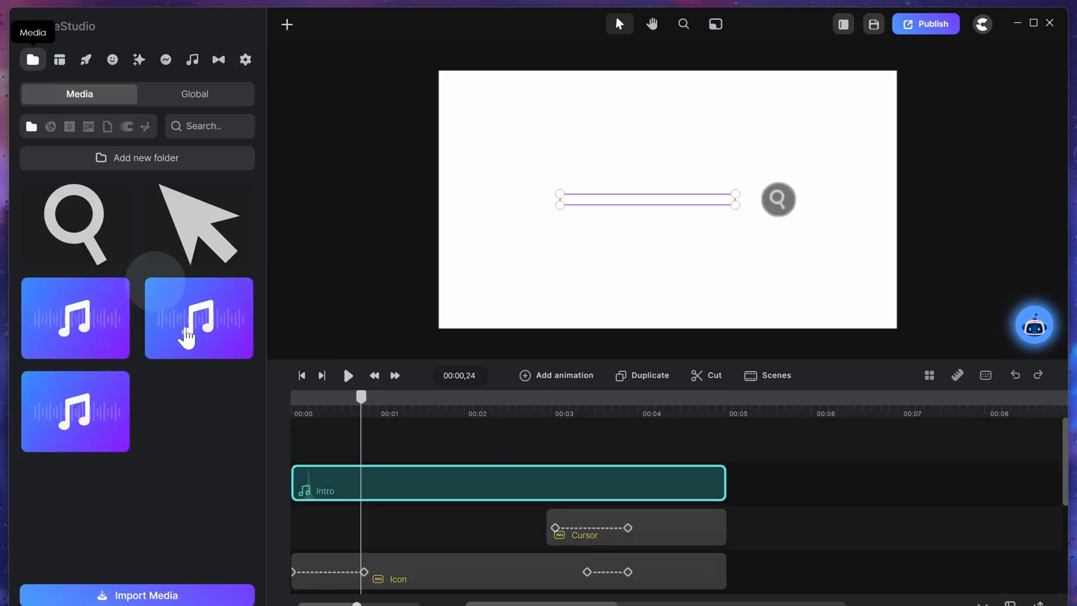
left_click_drag(187, 332, 452, 445)
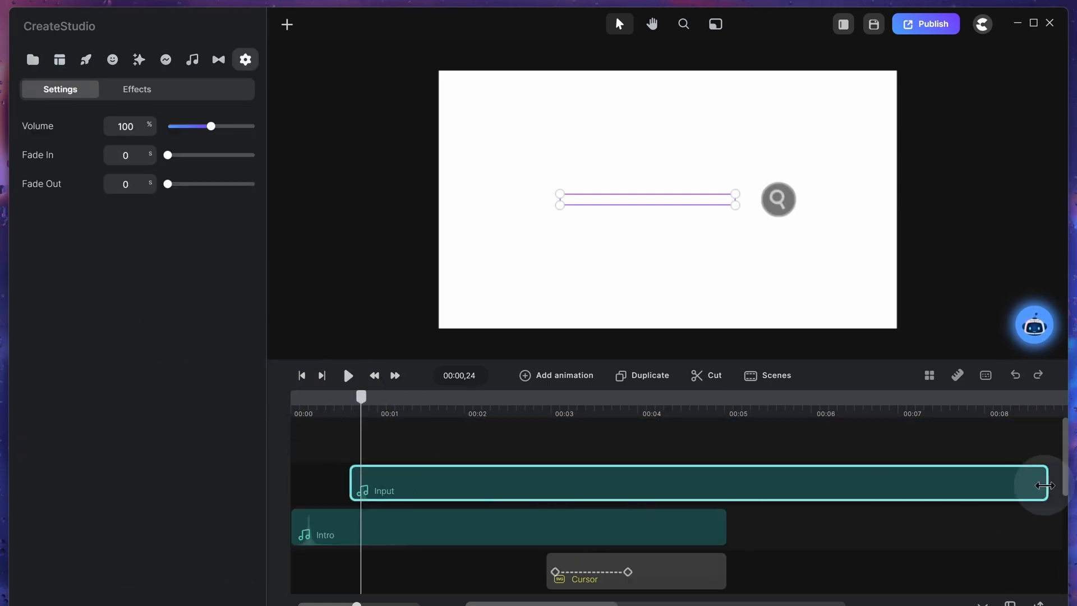
left_click_drag(1045, 482, 724, 493)
Step: Add the Click sound to the timeline near the end of the cursor's movement, at about 00:03,19
left_click_drag(550, 399, 623, 420)
left_click(32, 58)
left_click_drag(101, 361, 670, 447)
Step: Play the animation with sound, shift the Click sound slightly later to about 00:03,22, and replay from the start
left_click(302, 375)
left_click(348, 375)
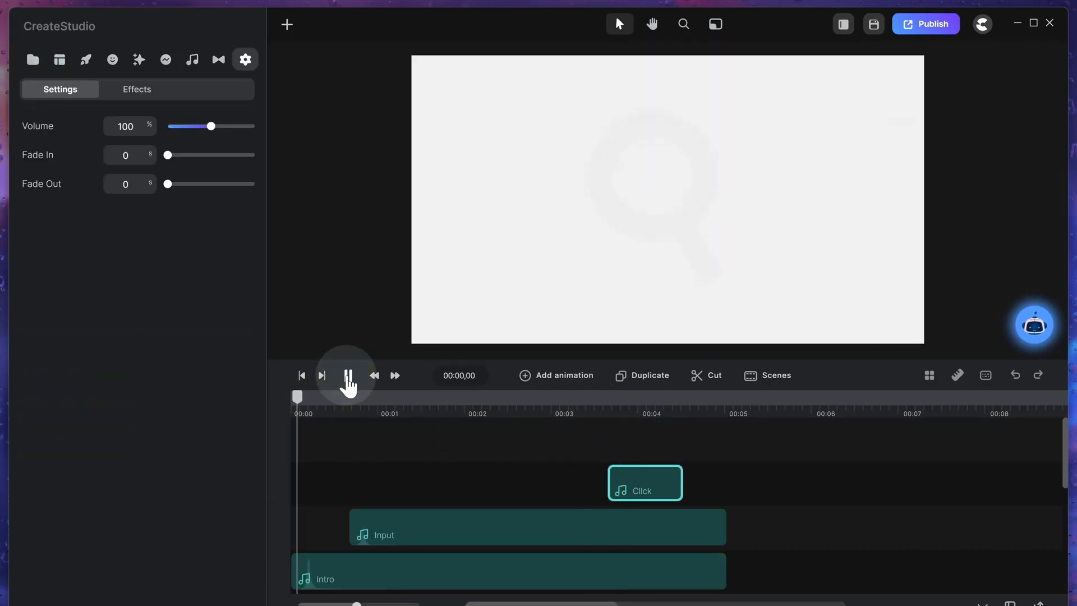
left_click_drag(637, 470, 646, 470)
left_click(302, 376)
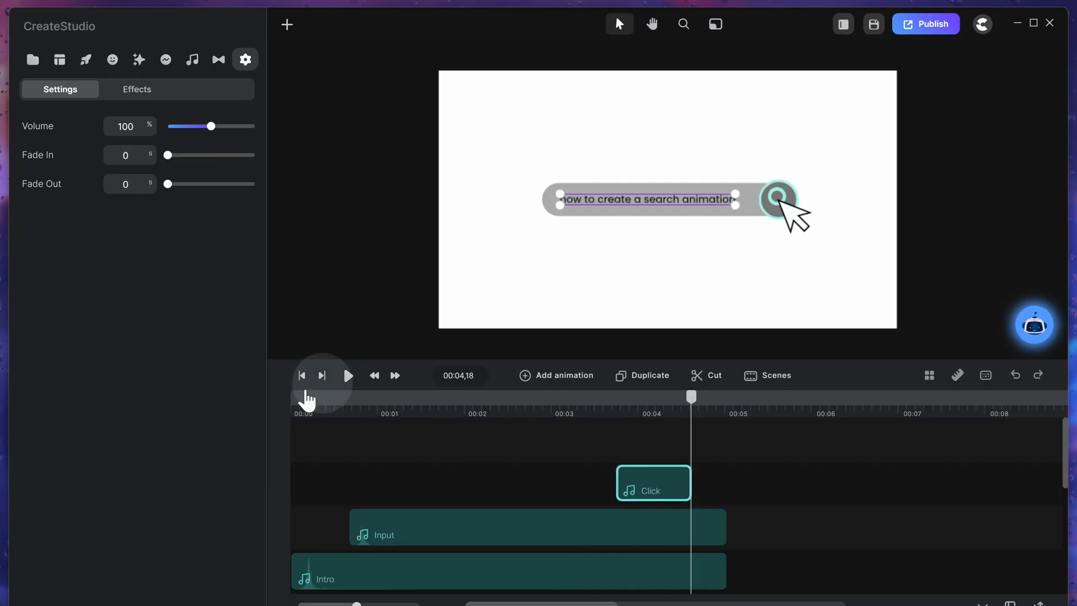
left_click(349, 375)
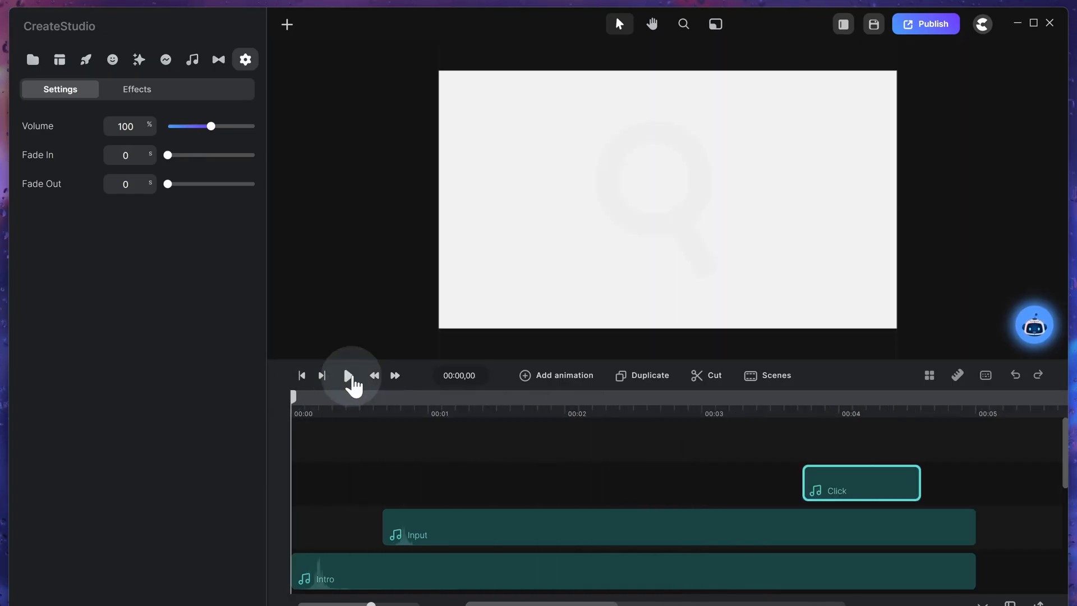
left_click(348, 375)
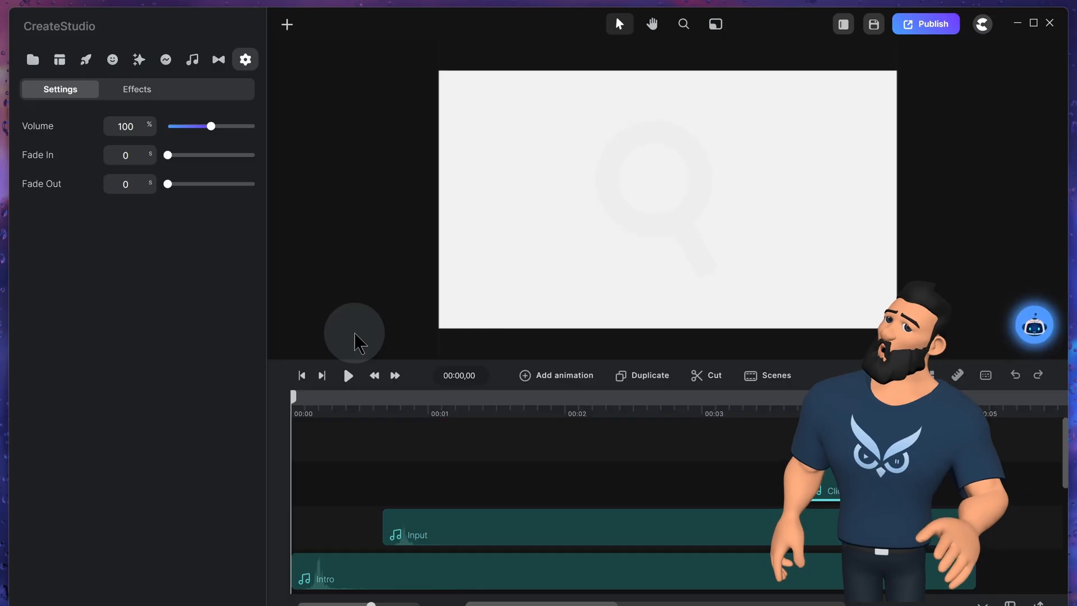
Step: Select all layers, including the three sounds, and combine them into a single group
left_click(740, 476)
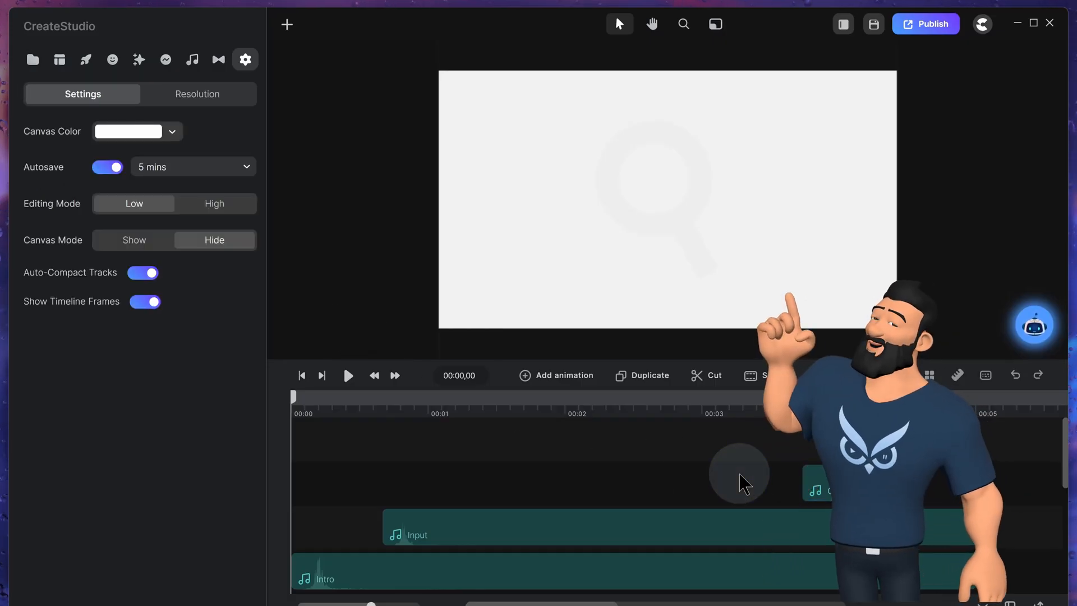
key("ctrl+a")
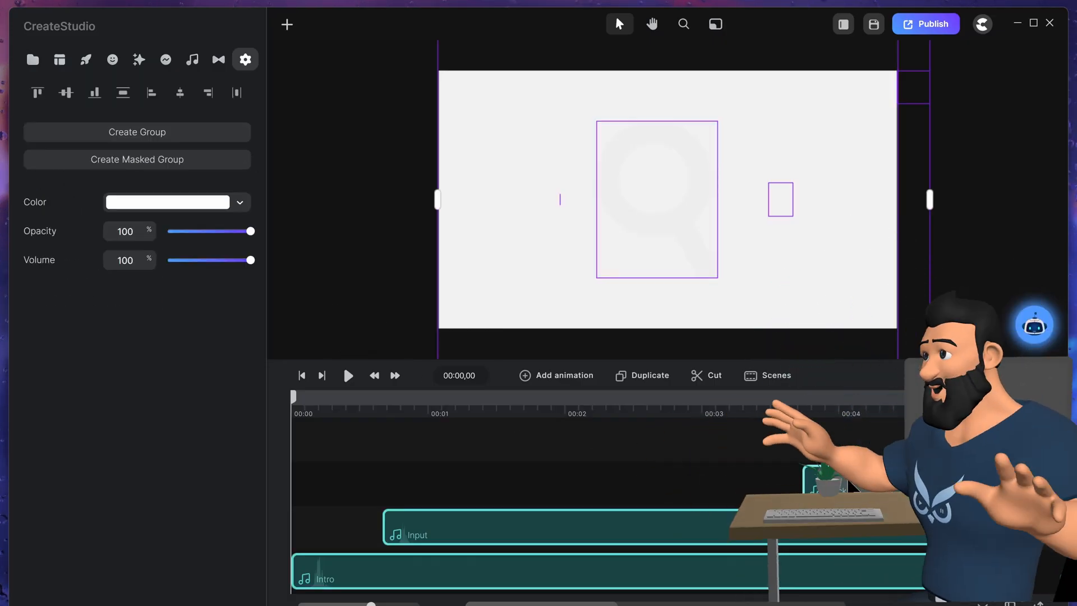
right_click(849, 479)
left_click(878, 414)
Step: Rename the group as Search Animation
right_click(607, 483)
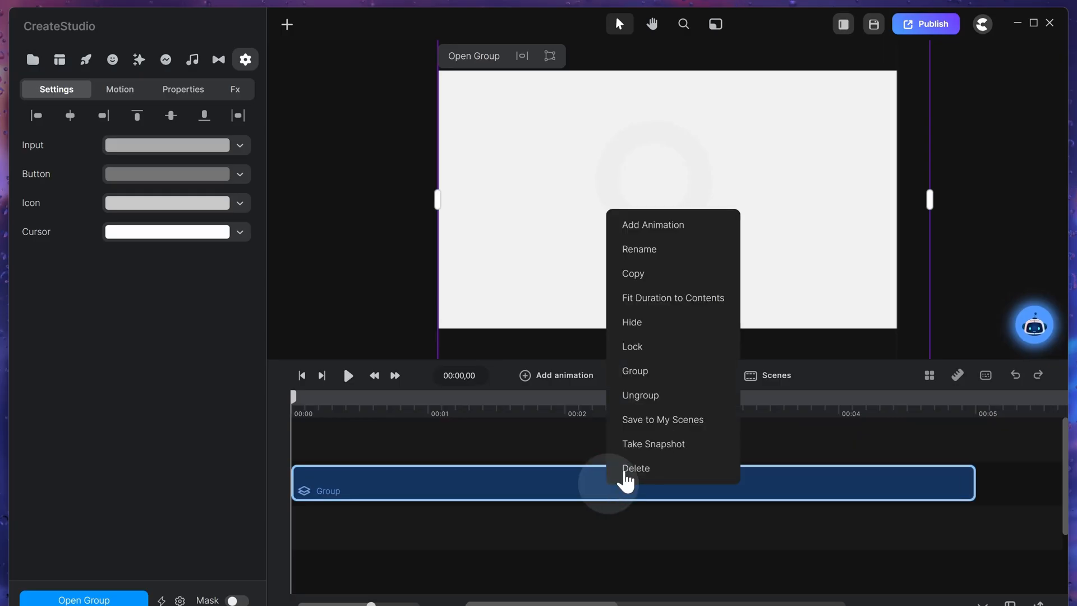
left_click(654, 248)
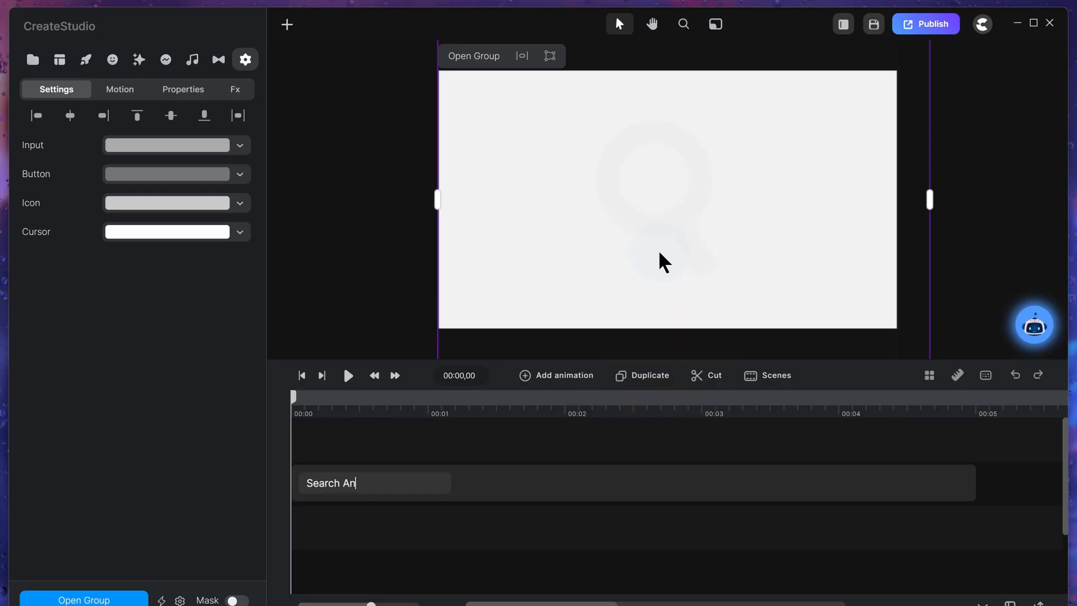
type("Search Animation")
key("Return")
Step: Review the Search Animation group's option for saving it to My Scenes
right_click(478, 483)
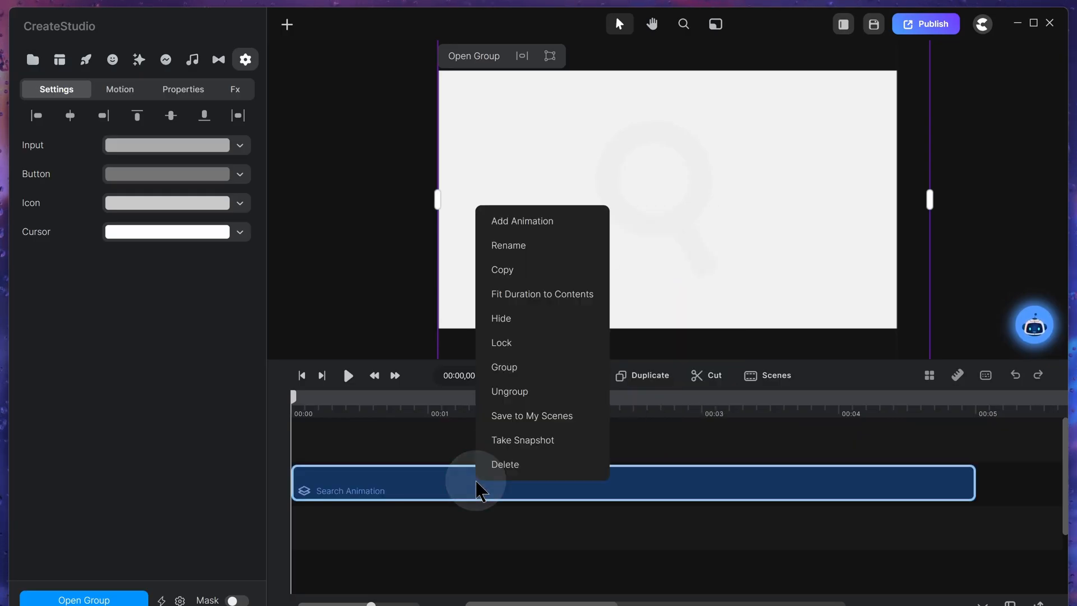
left_click(574, 418)
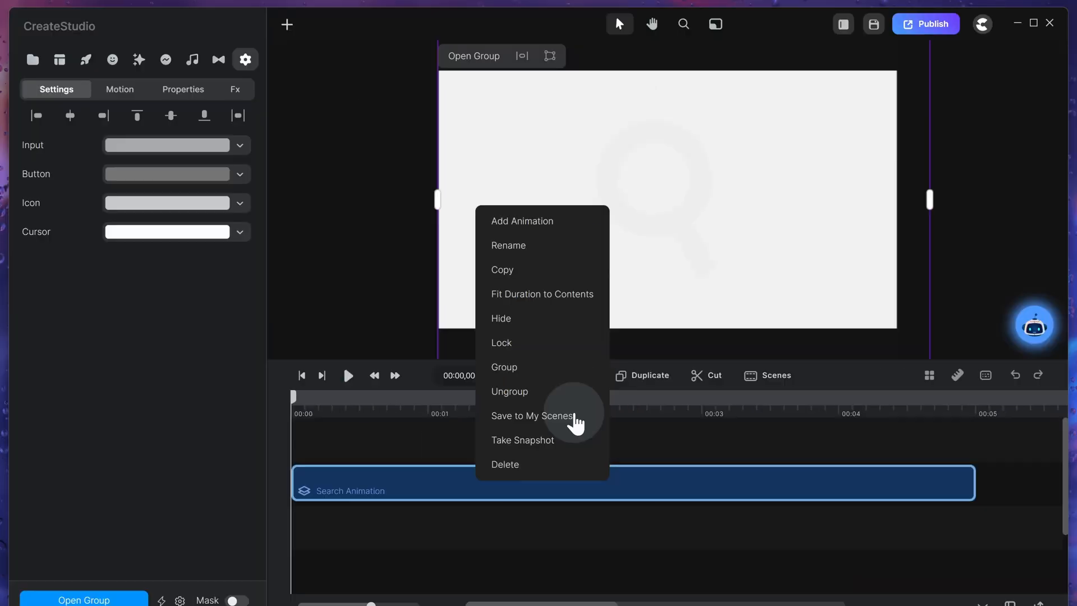
left_click(580, 474)
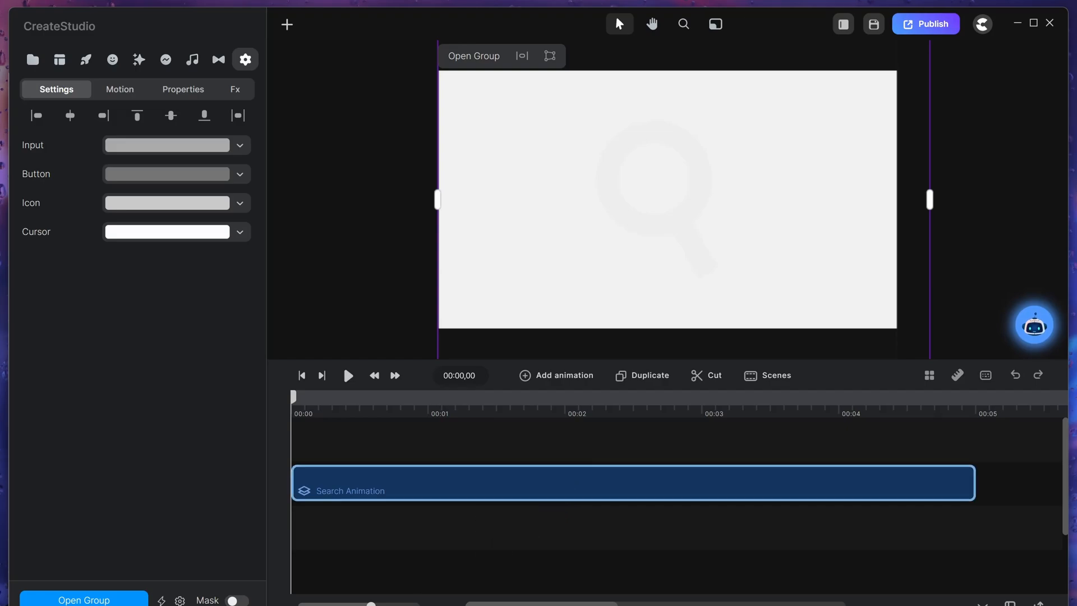
Step: Switch to Pixabay in the browser and run the nature colorful search for the Videos media type
mouse_move(418, 600)
left_click(452, 584)
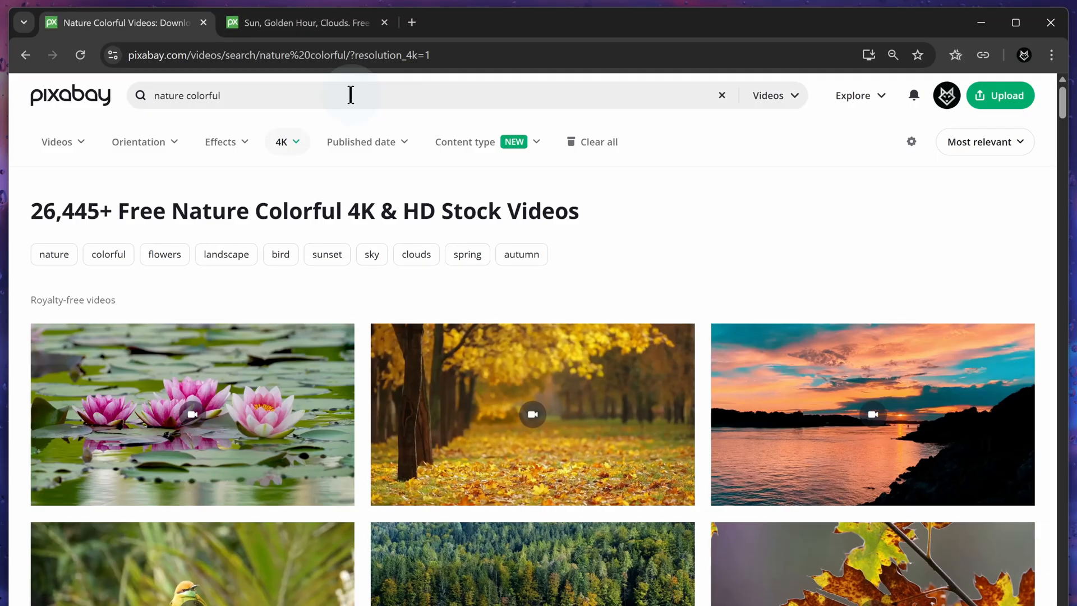
left_click(577, 93)
left_click(794, 100)
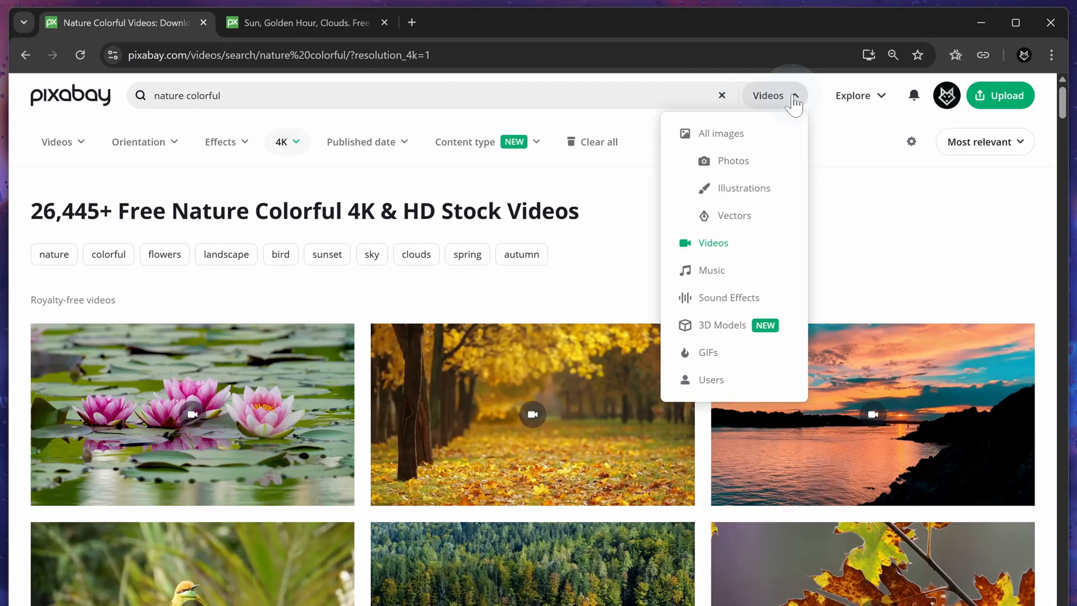
left_click(753, 249)
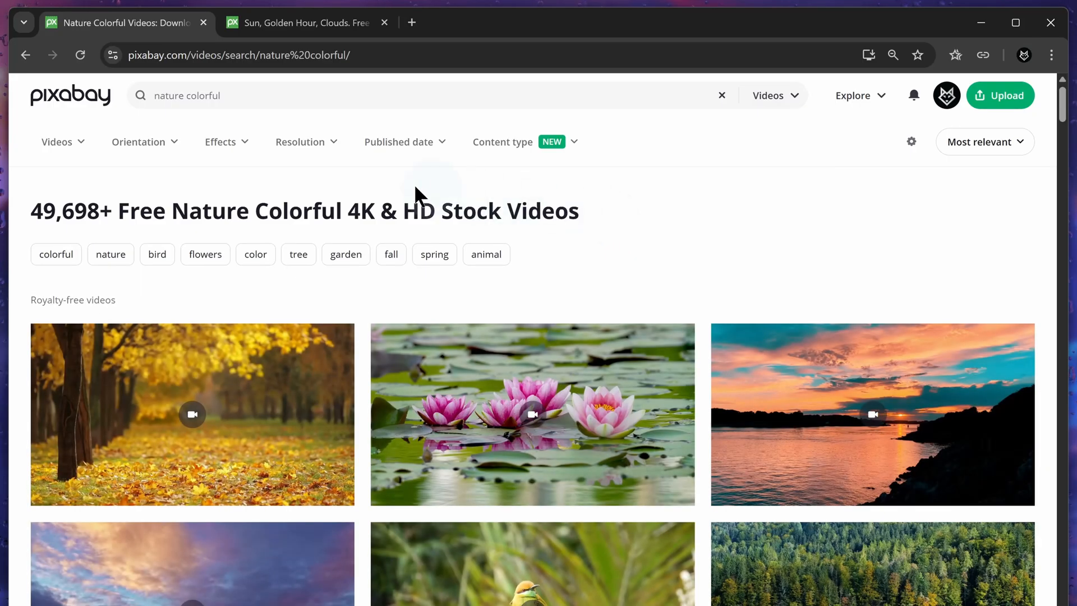
Step: Filter the nature colorful videos to 4K resolution and browse the results for a suitable background clip
left_click(335, 150)
left_click(310, 230)
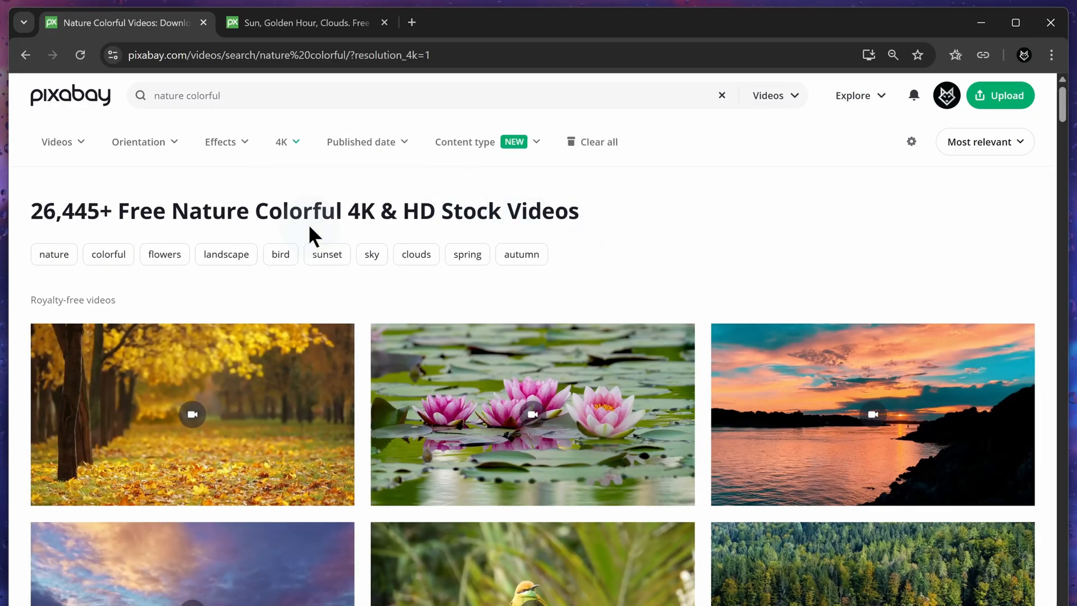
scroll(429, 367, "down", 15)
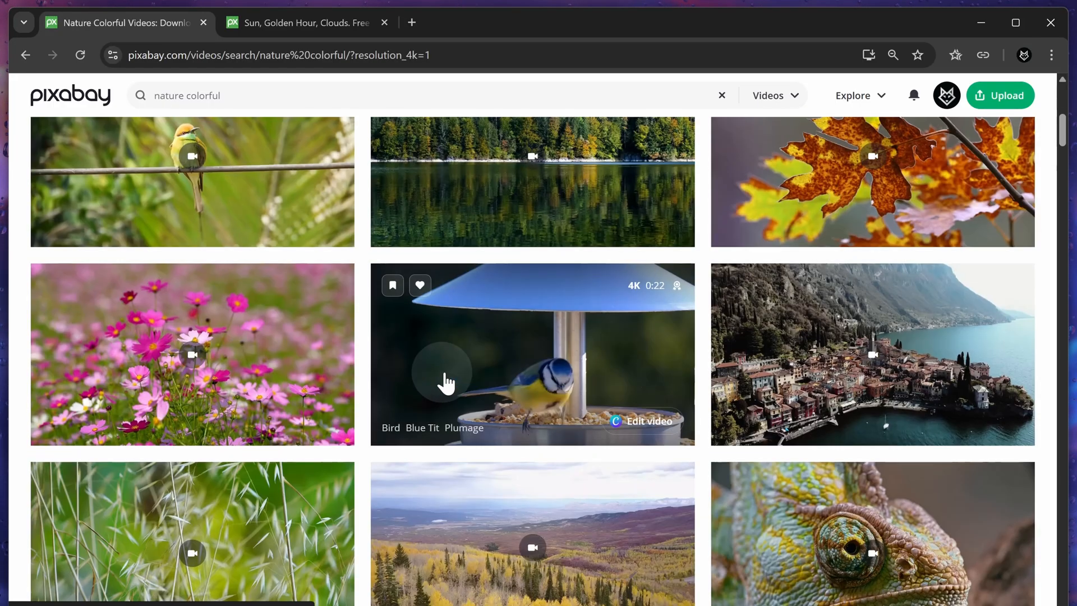
scroll(446, 384, "down", 3)
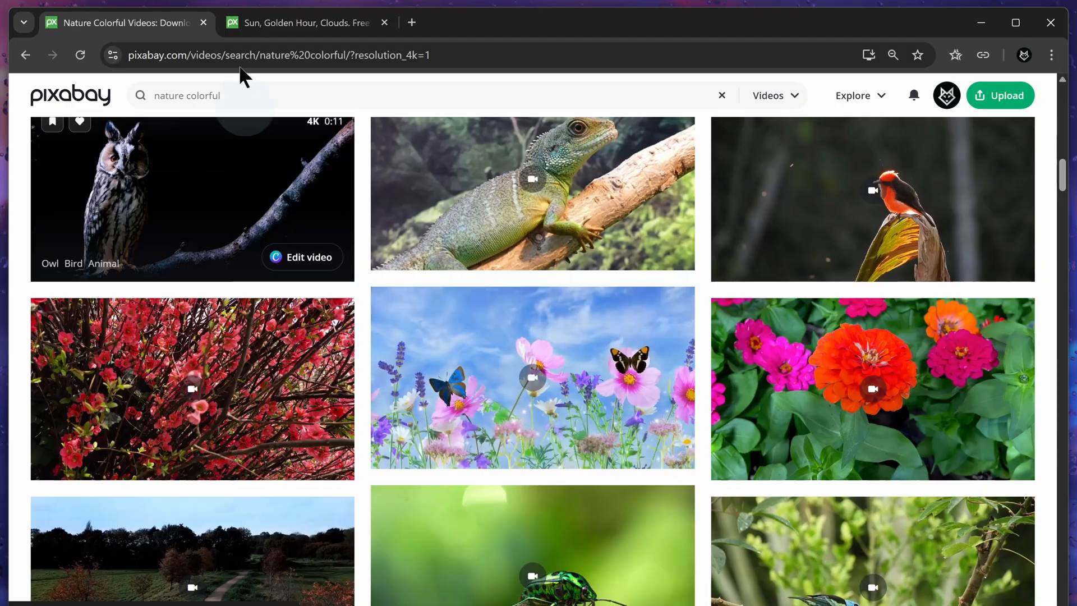
Step: Download the Sun, Golden Hour, Clouds video from its Pixabay page at 3840 × 2160
left_click(253, 24)
left_click(987, 191)
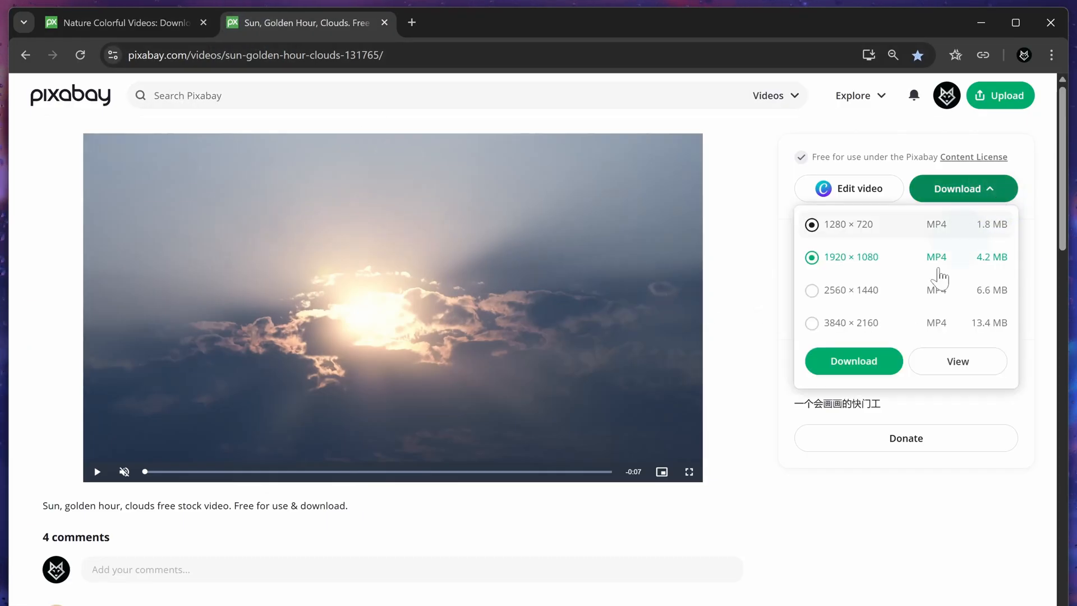
left_click(871, 331)
left_click(869, 362)
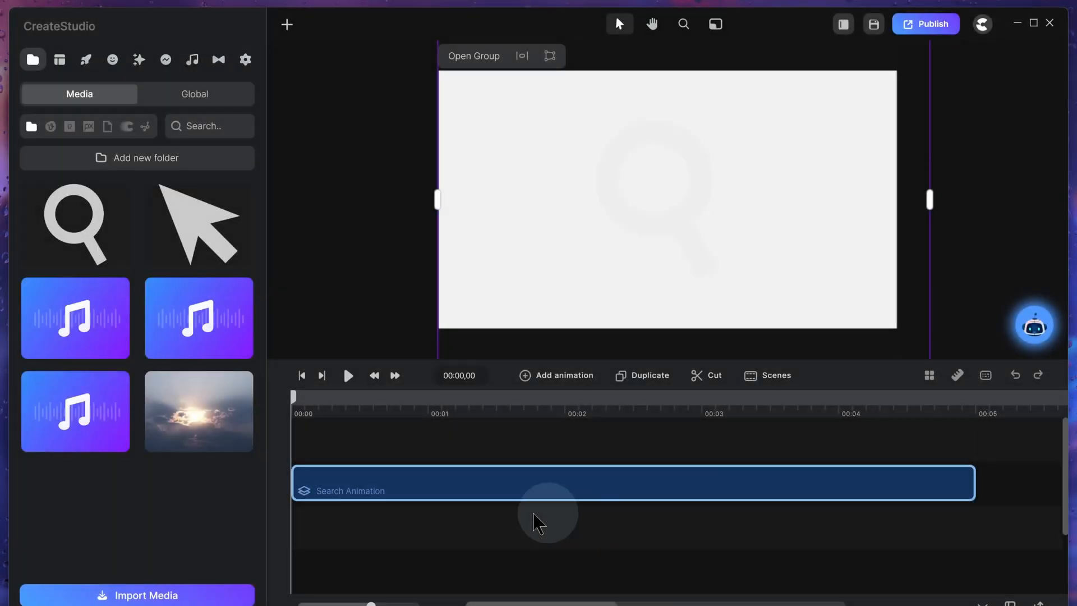
Step: Switch to CreateStudio, place the sun-and-clouds clip beneath the Search Animation group, preview it, and trim it to the group's end
left_click_drag(199, 411, 326, 521)
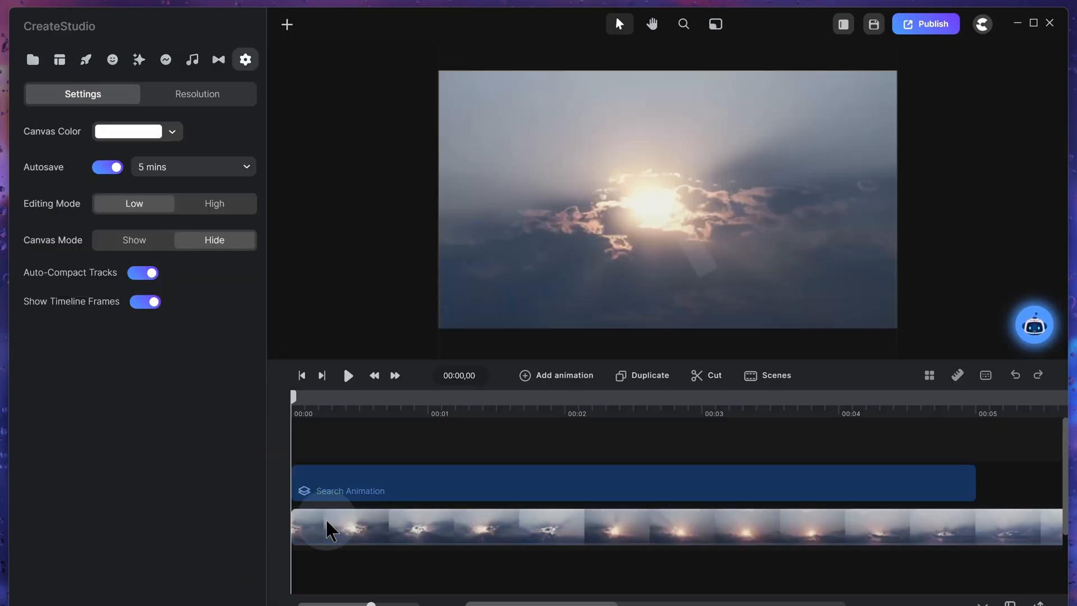
left_click(348, 376)
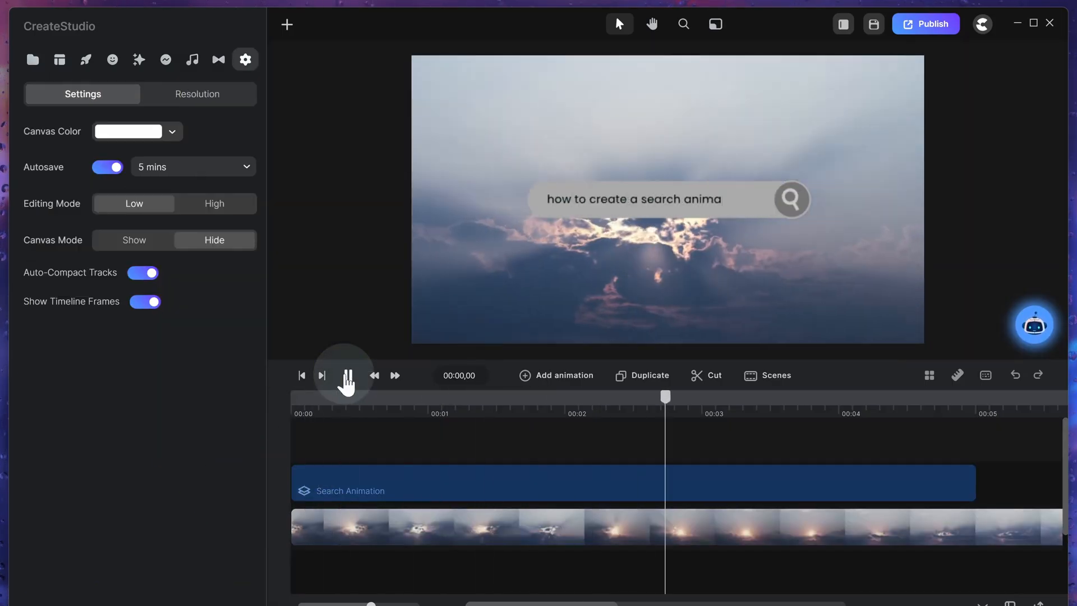
left_click(348, 375)
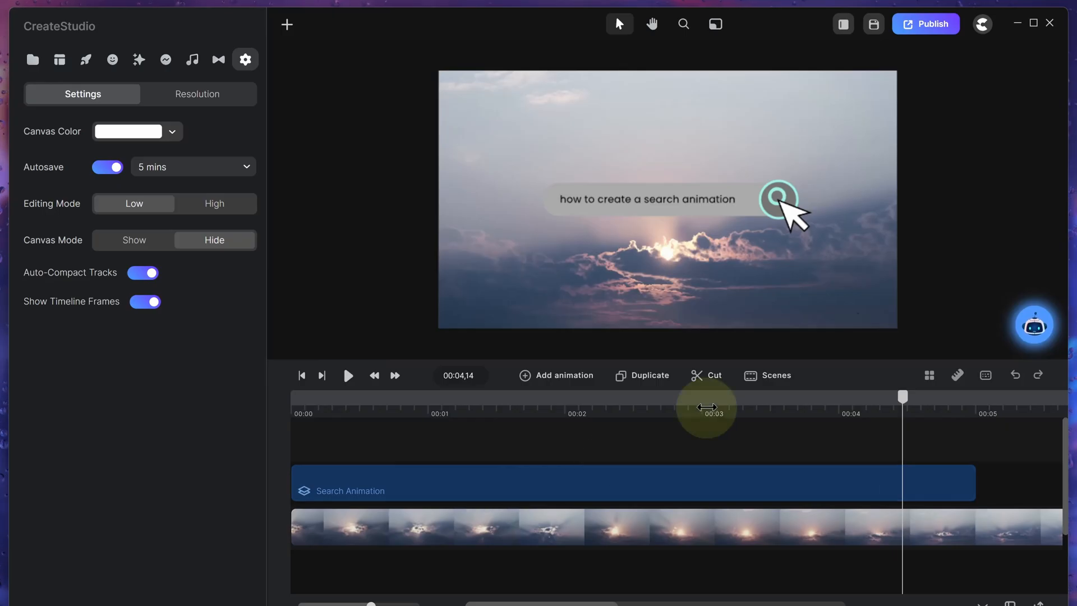
left_click_drag(706, 409, 654, 409)
left_click_drag(999, 526, 747, 513)
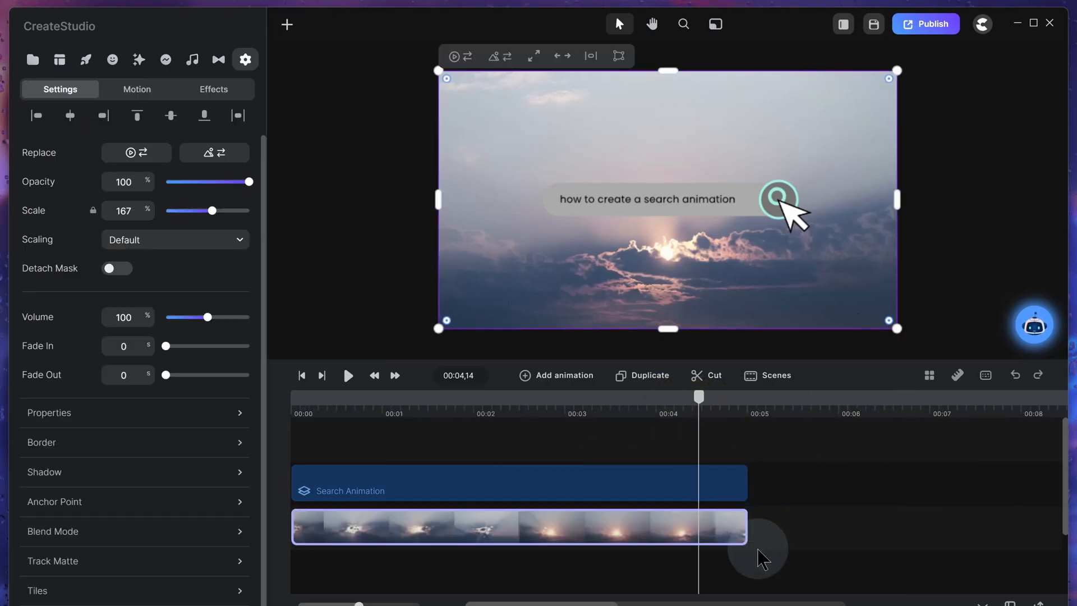
Step: Apply the Blur effect to the background clip, increase its strength, and play the scene from the start
left_click(137, 62)
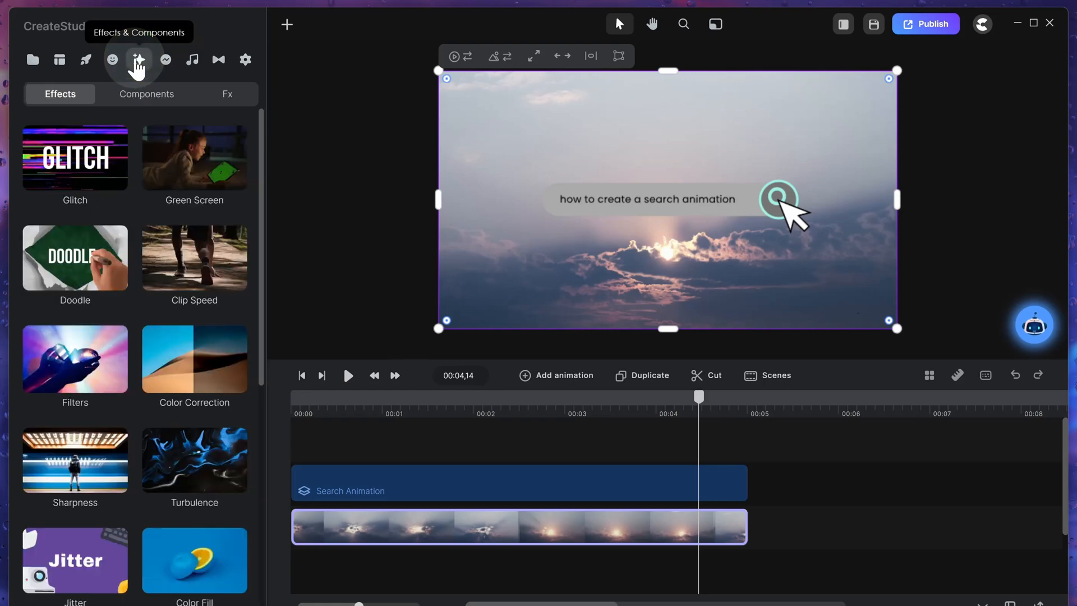
scroll(108, 275, "down", 4)
left_click_drag(75, 357, 440, 519)
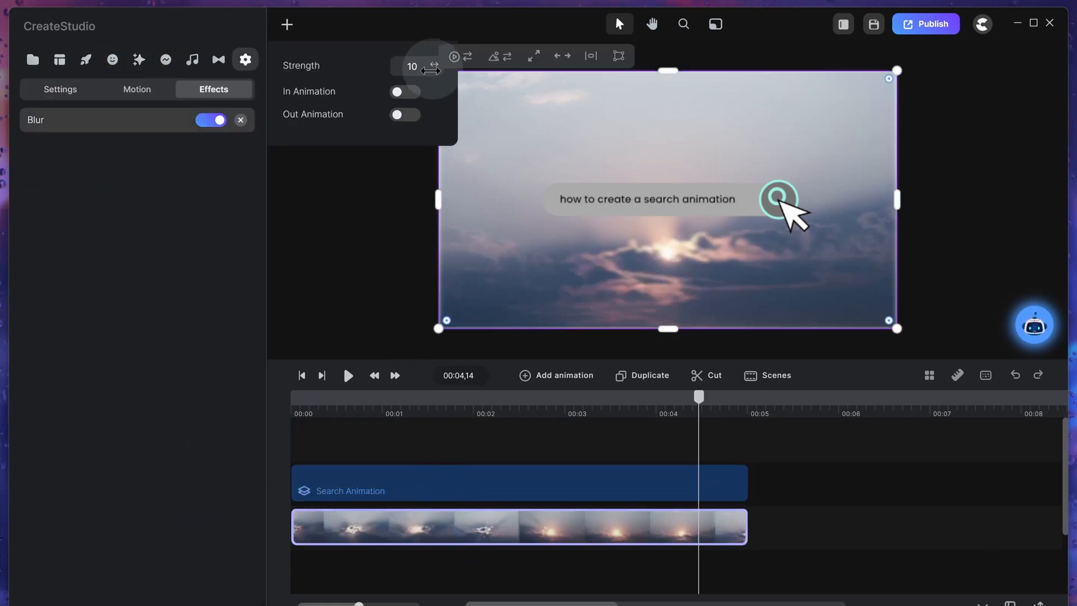
left_click_drag(415, 65, 460, 81)
left_click(303, 402)
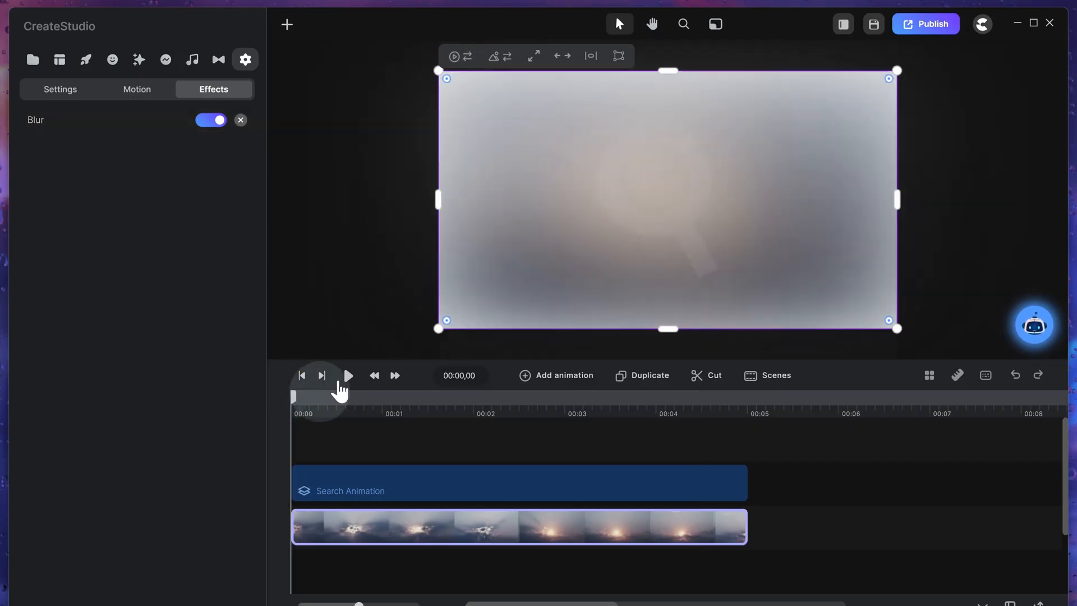
left_click(348, 375)
left_click(348, 376)
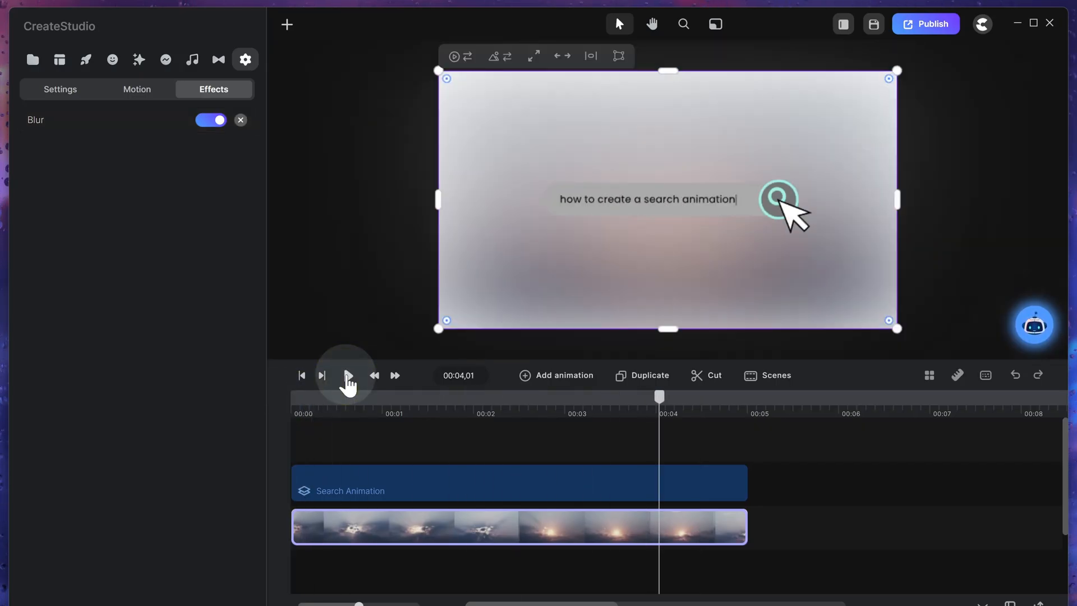
Step: Enlarge the blurred background clip to about 208% scale so its edges extend beyond the canvas
left_click_drag(420, 344, 409, 344)
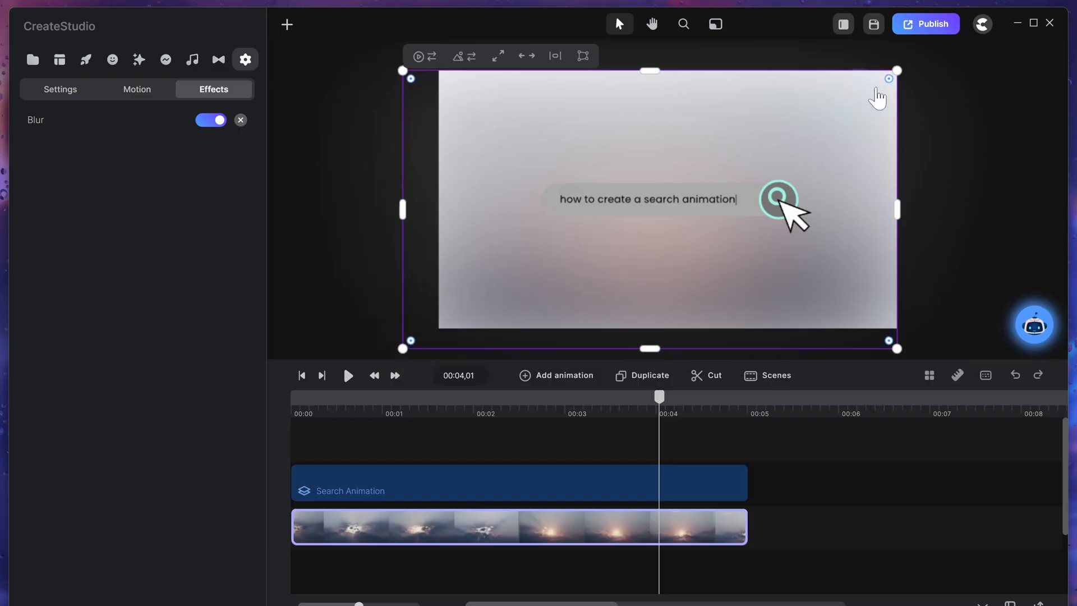
left_click_drag(896, 70, 931, 33)
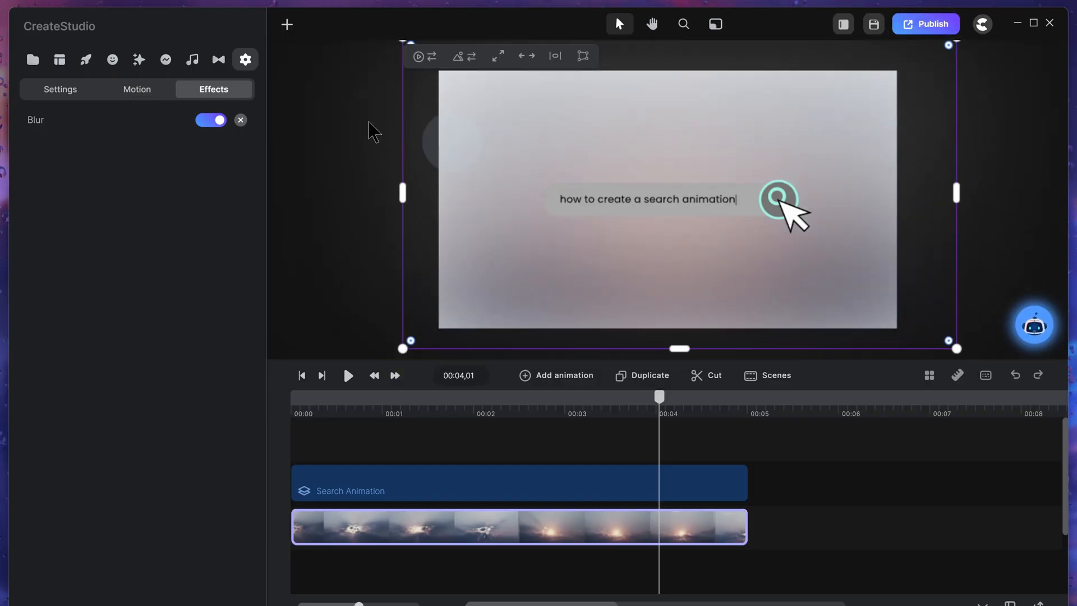
left_click_drag(402, 349, 384, 356)
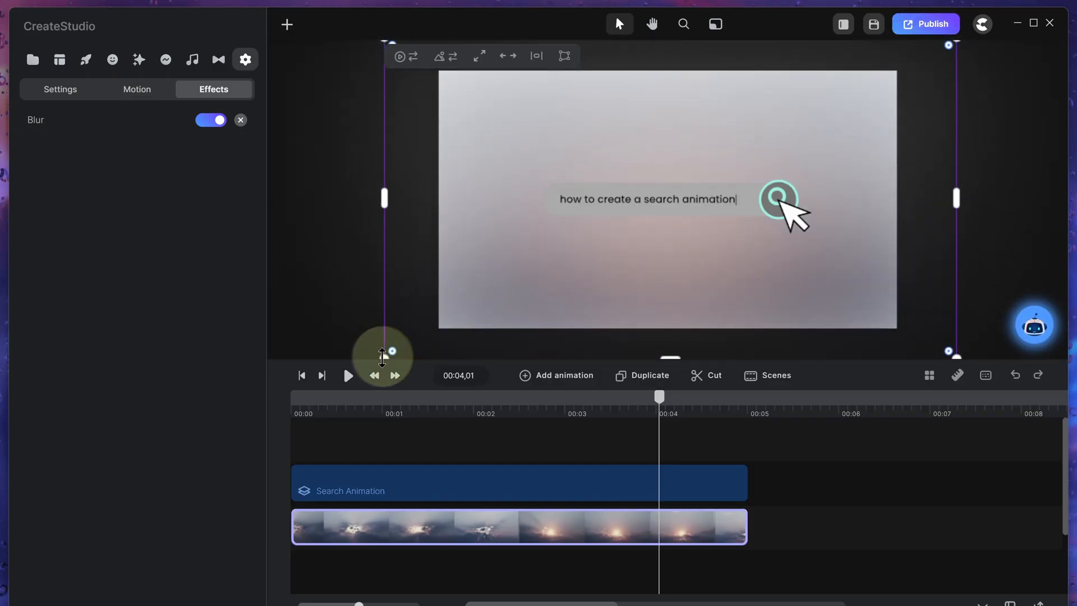
left_click(982, 24)
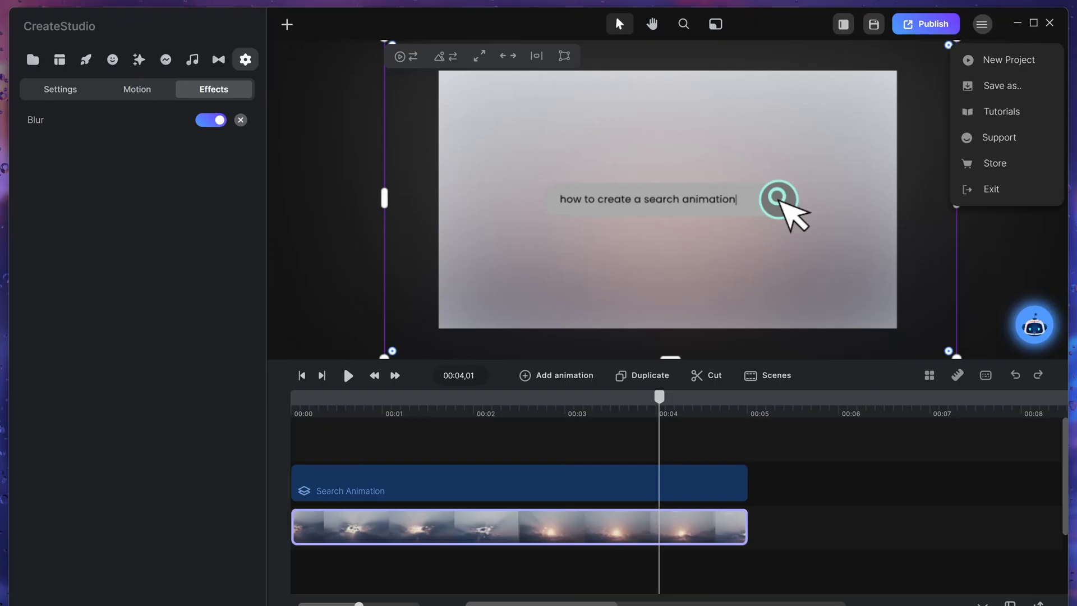
Step: Ungroup Search Animation and set the Input shape's blend mode to Hard Light
right_click(525, 485)
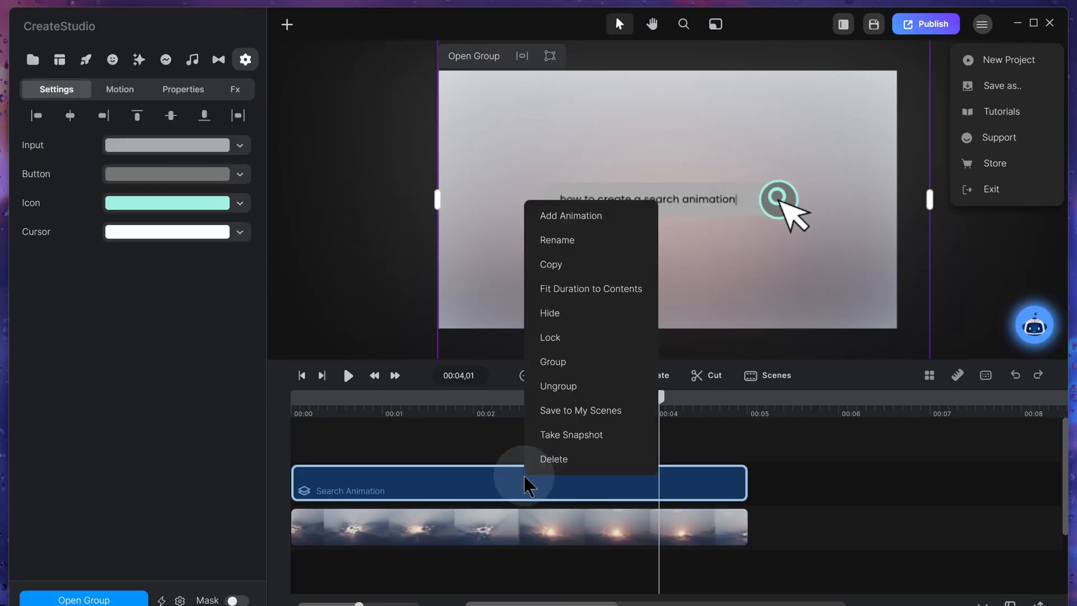
left_click(586, 387)
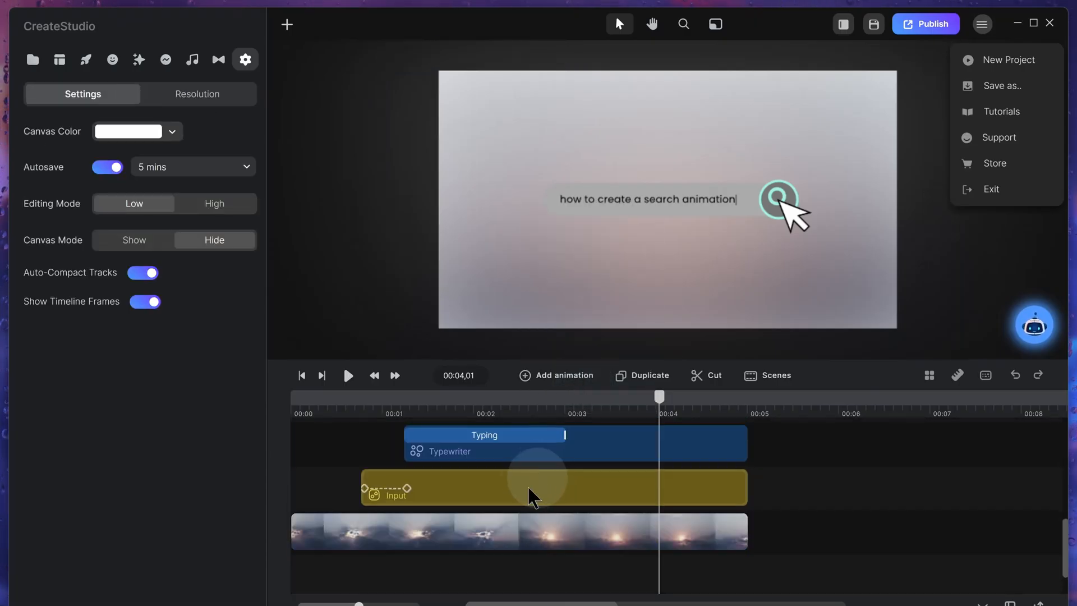
left_click(528, 487)
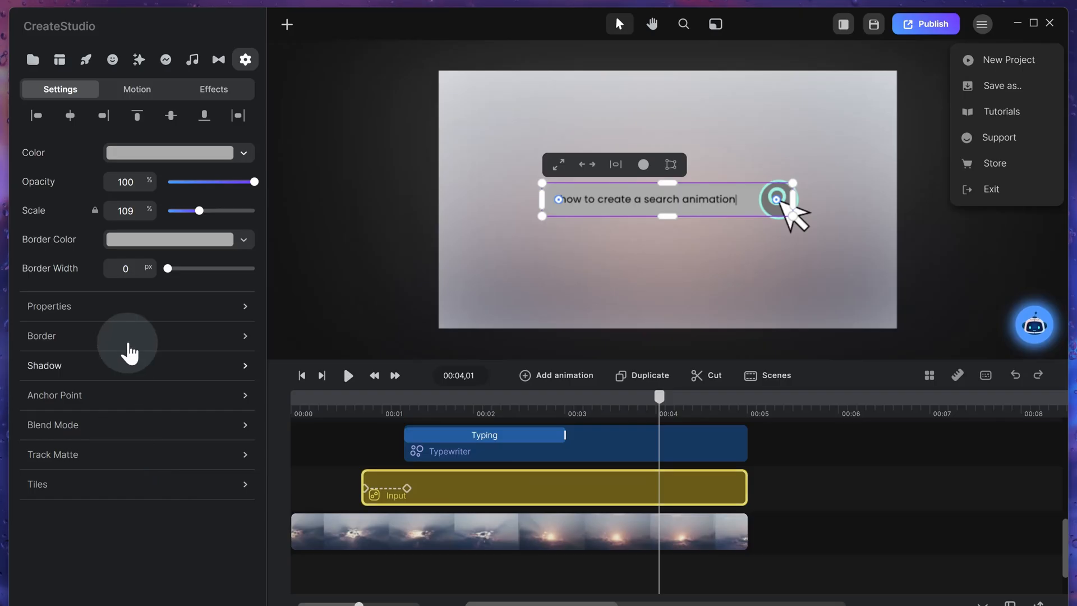
left_click(125, 426)
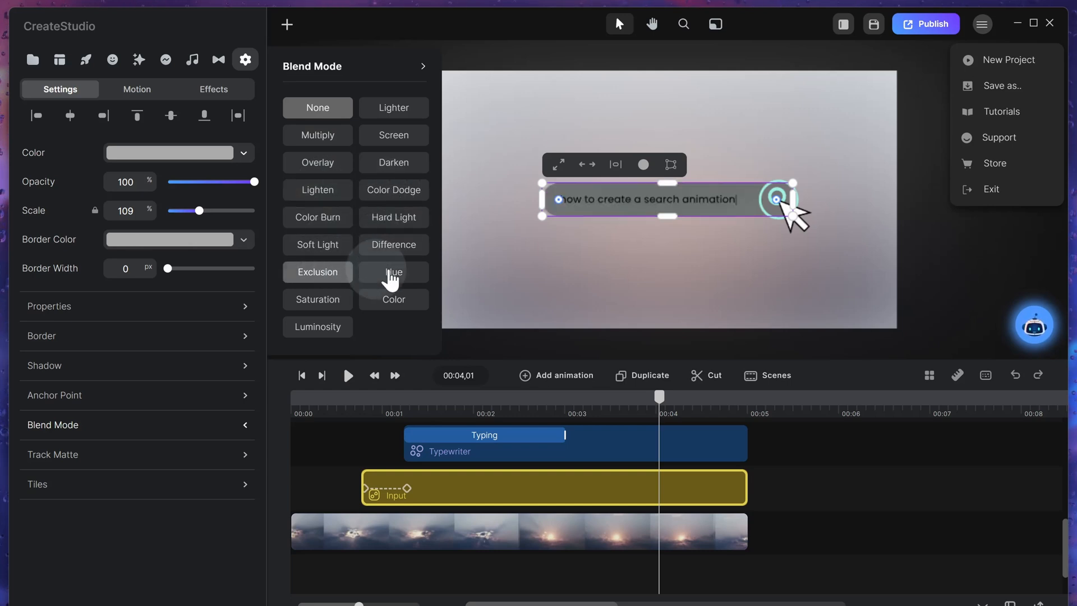
left_click(391, 227)
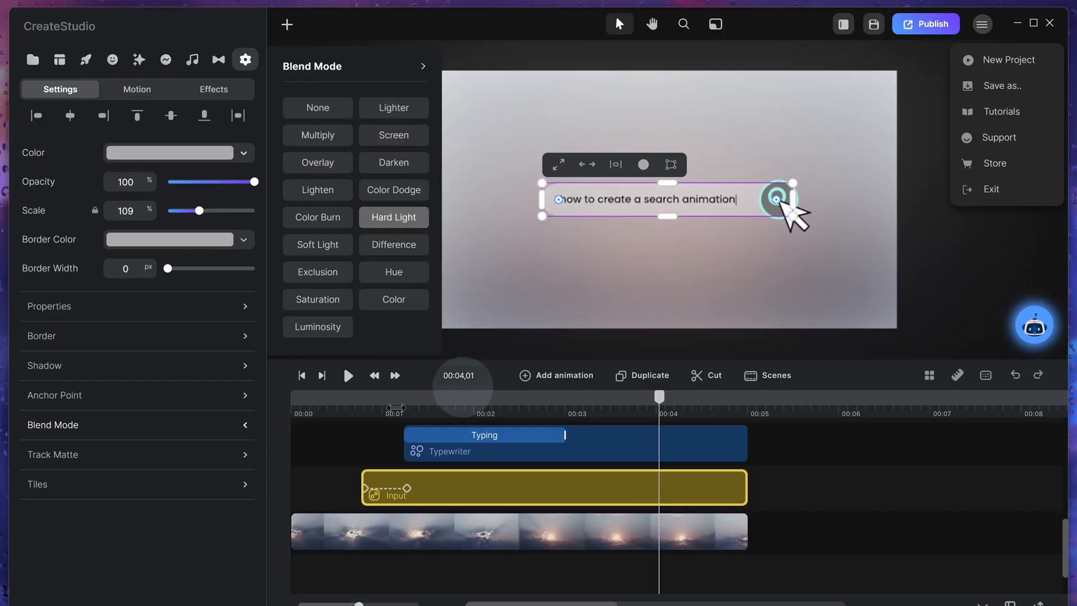
Step: Play the animation from the start to check the search bar's blending with the background
left_click(301, 376)
left_click(348, 377)
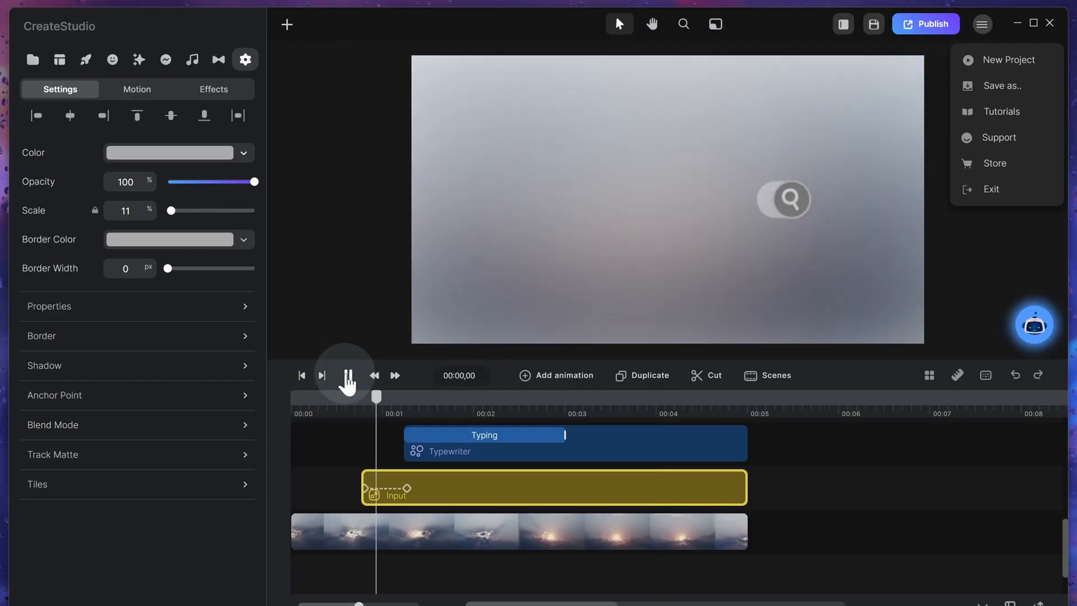
left_click(348, 377)
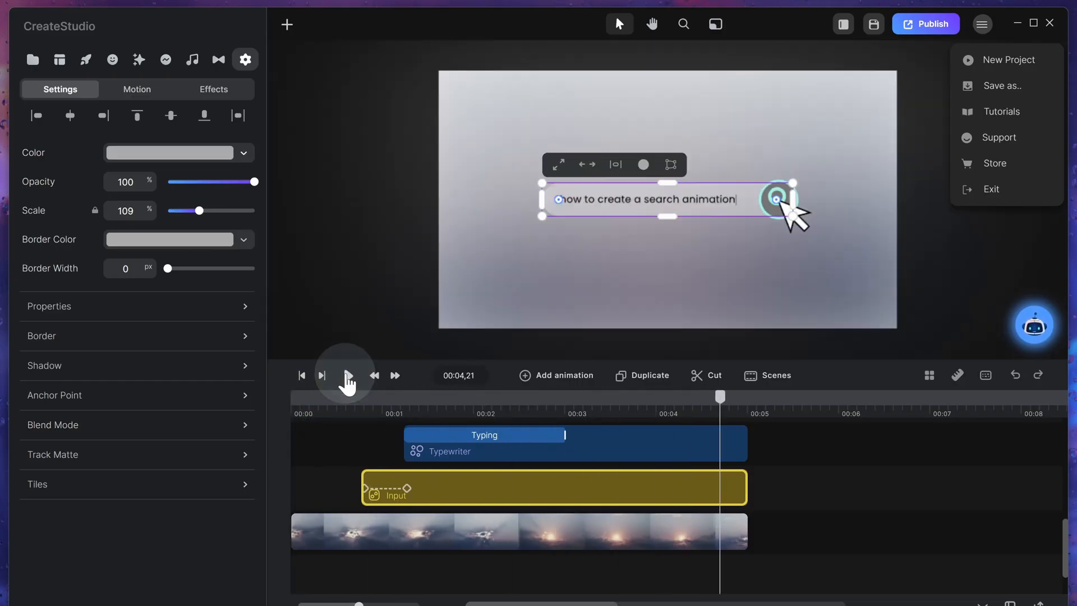
Step: Give the Button shape a linear gradient fill and sample its end color from the blurred background
left_click(561, 468)
scroll(561, 505, "up", 3)
left_click(529, 553)
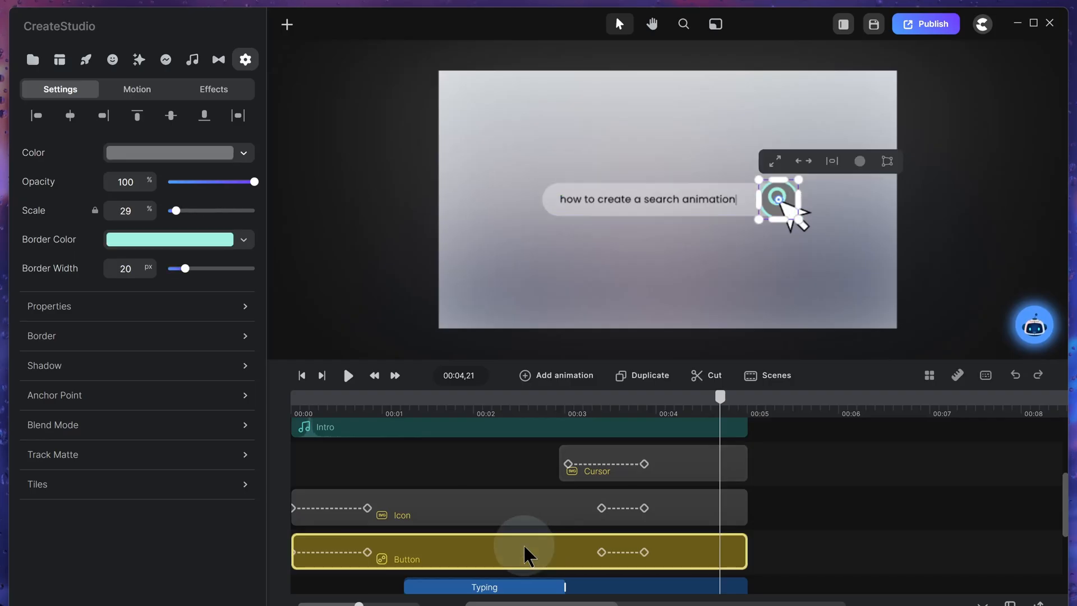
left_click(228, 154)
left_click(357, 98)
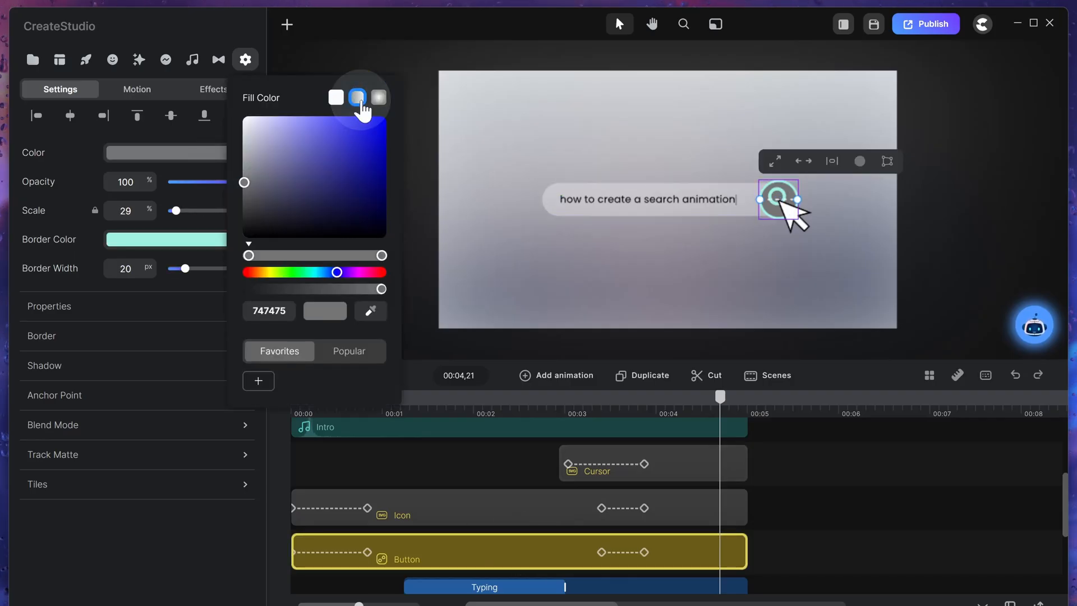
left_click(382, 255)
left_click(371, 311)
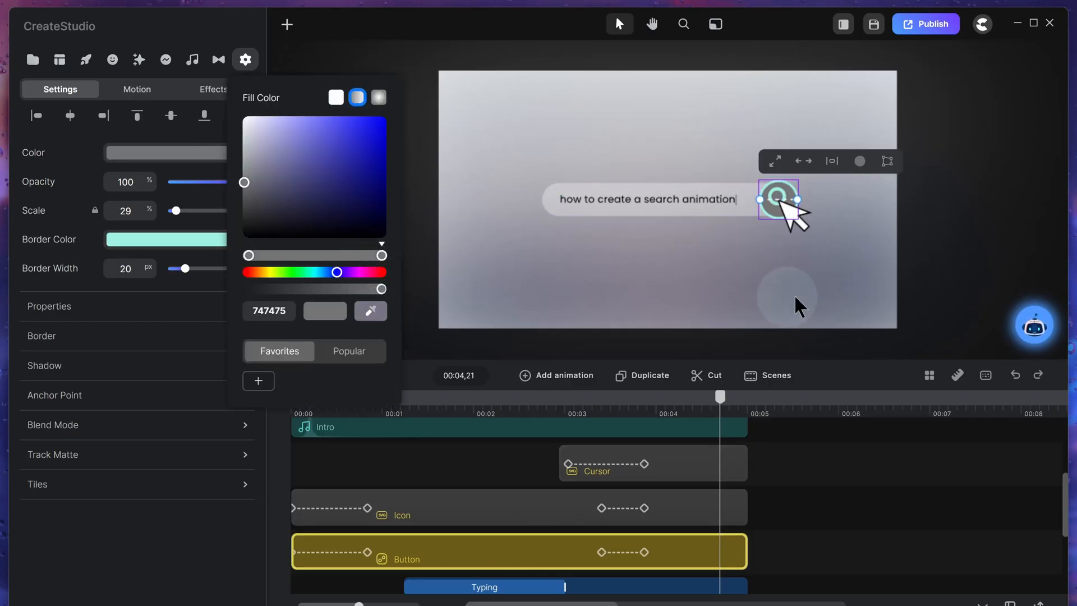
left_click(830, 300)
Step: Set the Button gradient's start color to light gray a5a5a5 and its end color to a neutral gray
left_click(249, 256)
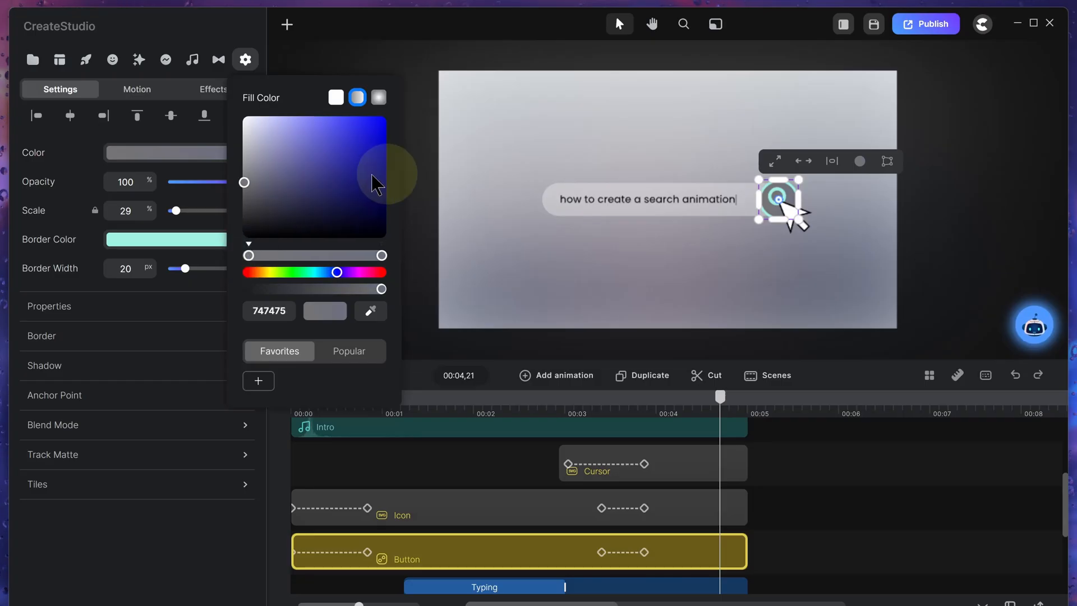
left_click(364, 175)
left_click_drag(251, 133, 242, 160)
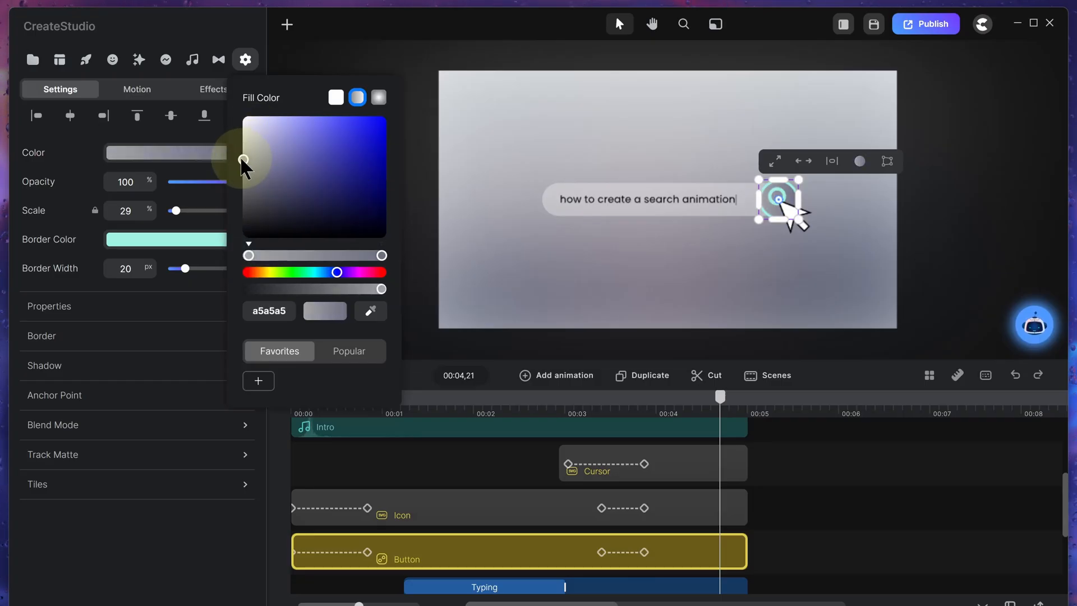
left_click(382, 256)
left_click_drag(255, 173, 247, 176)
left_click(934, 265)
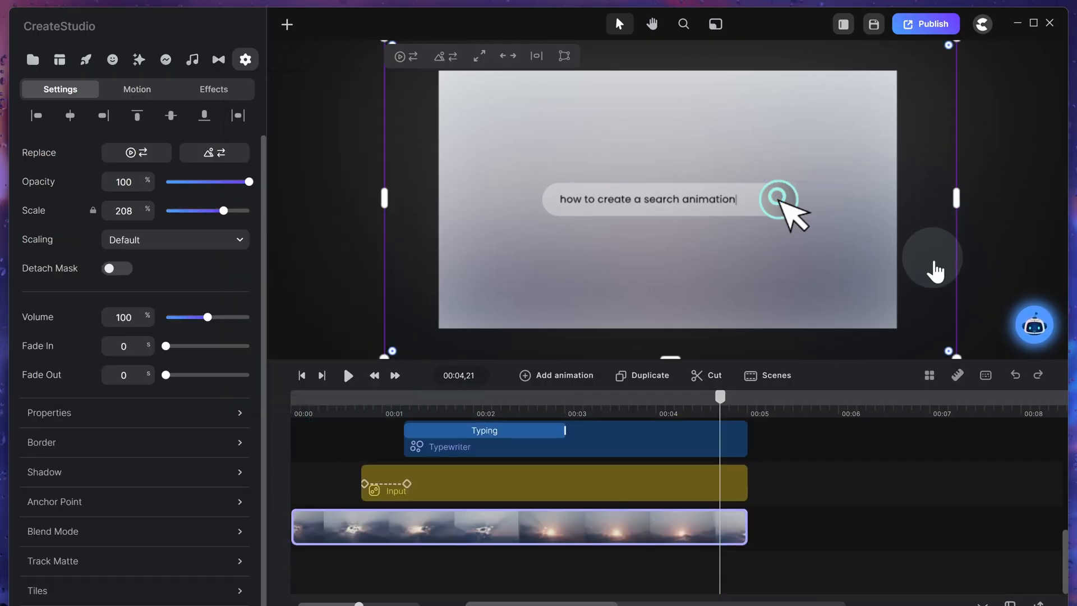
Step: Give the Input shape a white border with a width of 5 px
left_click(641, 481)
left_click(153, 240)
left_click(160, 207)
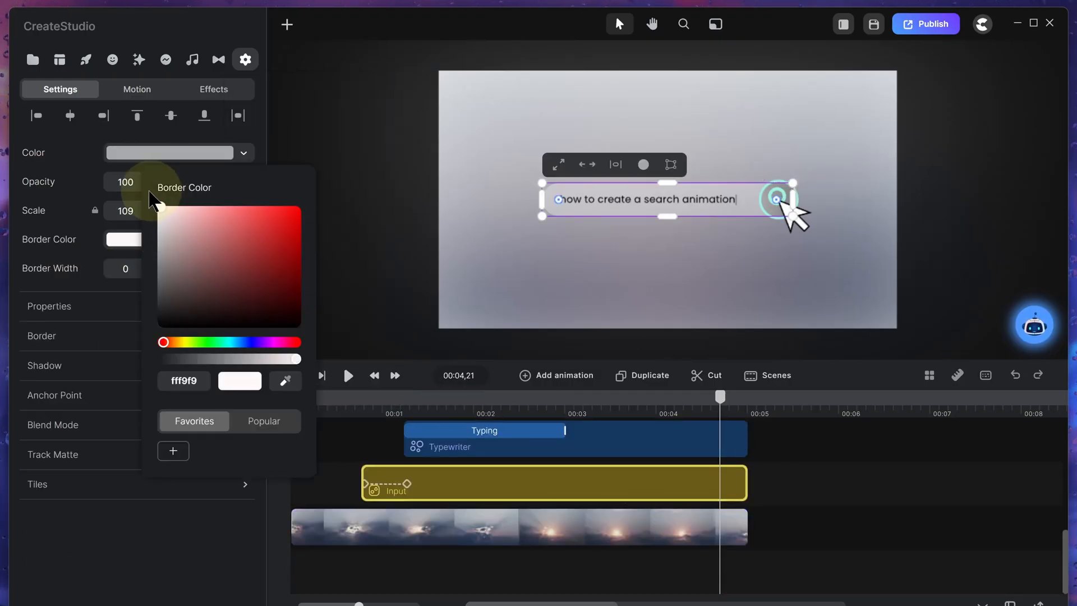
left_click(115, 268)
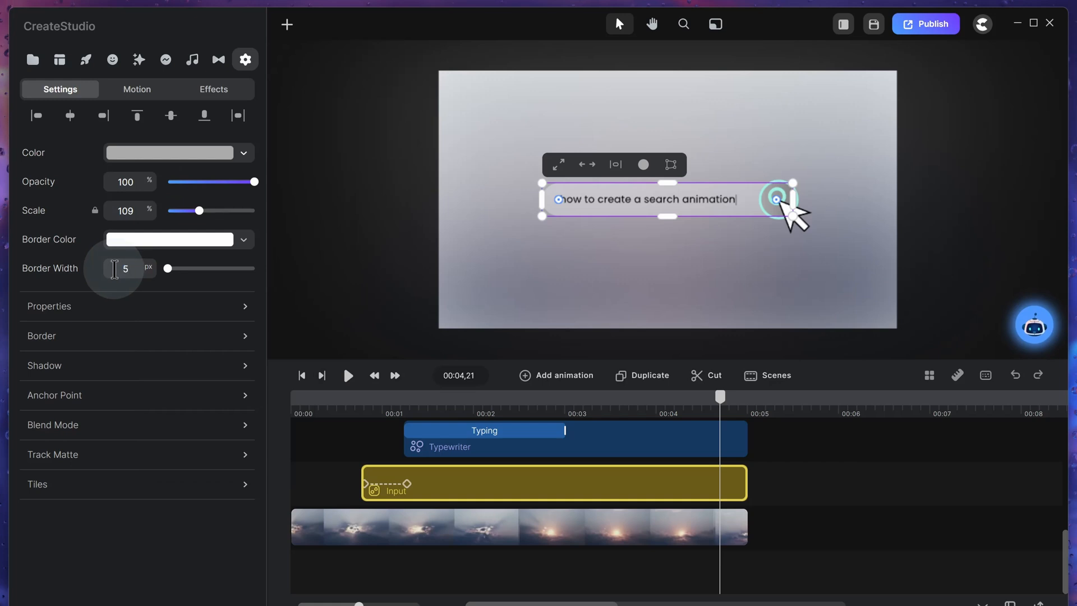
left_click(811, 452)
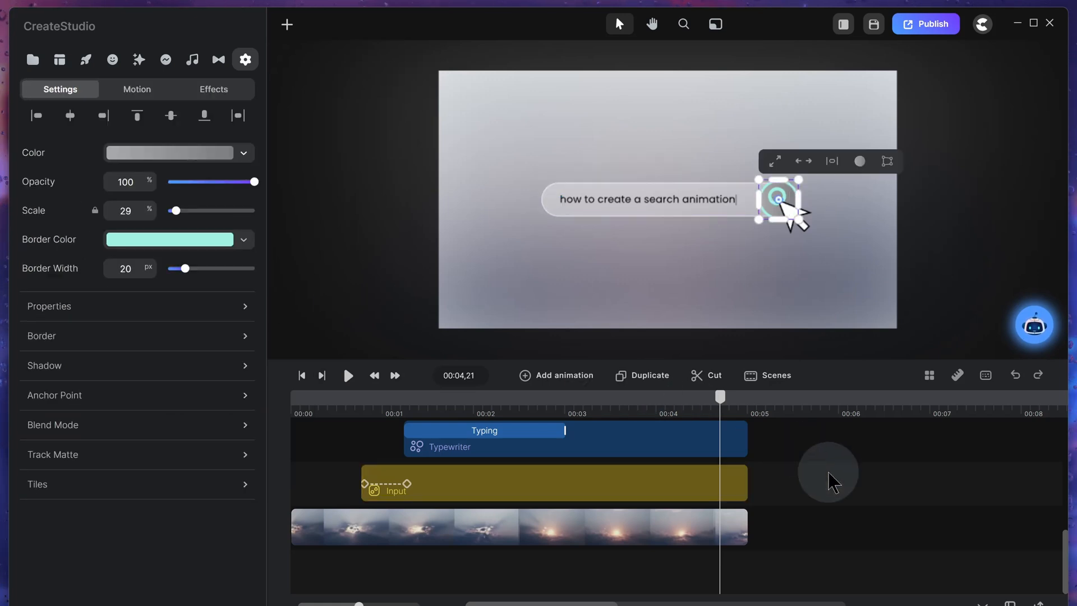
Step: Set the Button shape's border color to ffffff at the start of the timeline and check the search bar at 00:02,08
scroll(807, 470, "up", 2)
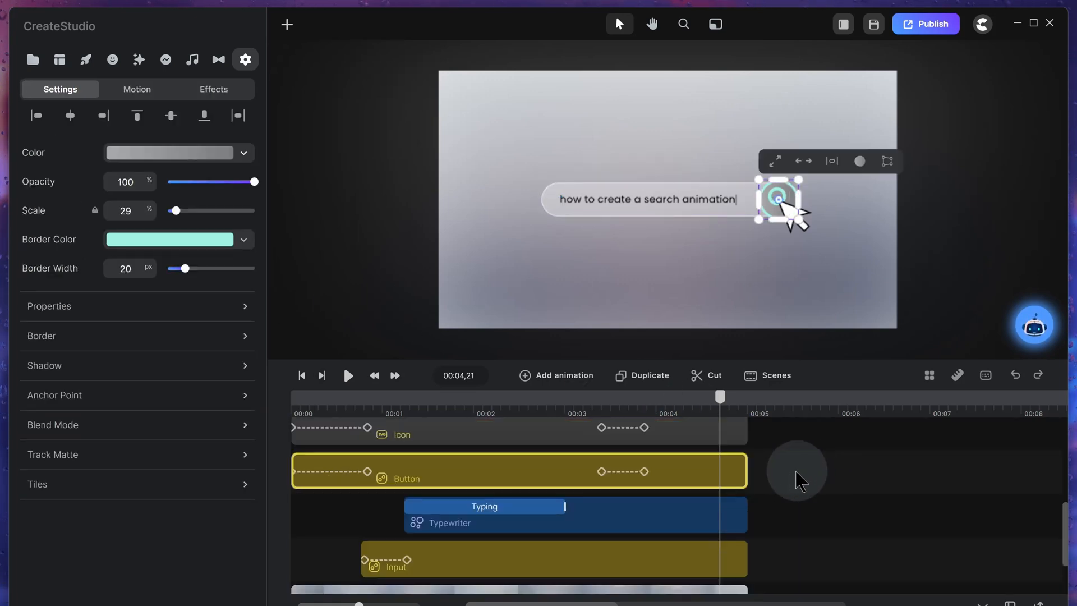
left_click(295, 399)
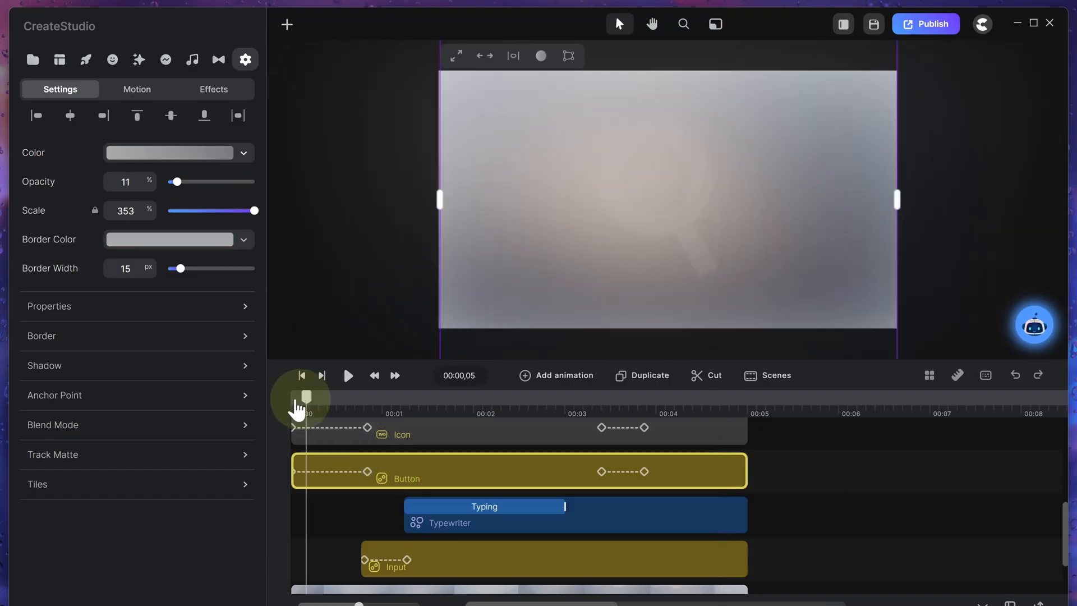
left_click(198, 241)
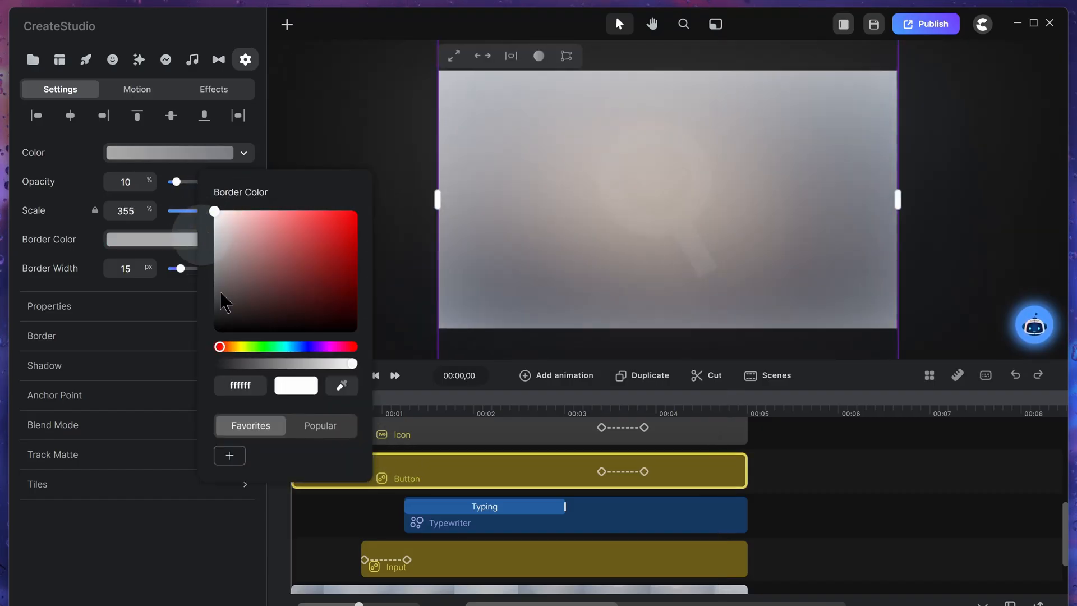
left_click(498, 404)
left_click(1007, 260)
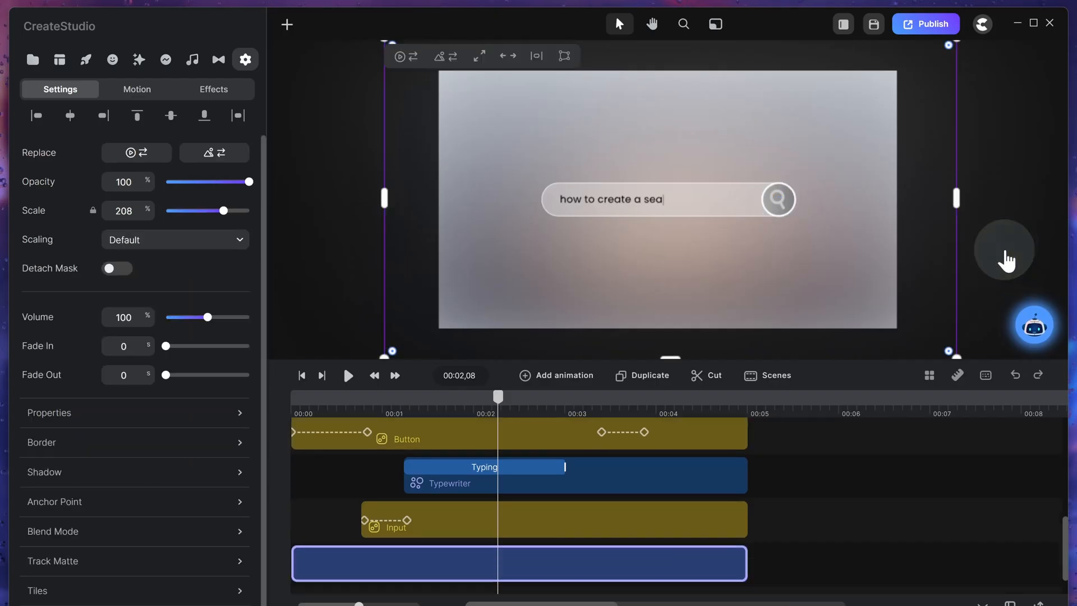
scroll(789, 486, "up", 5)
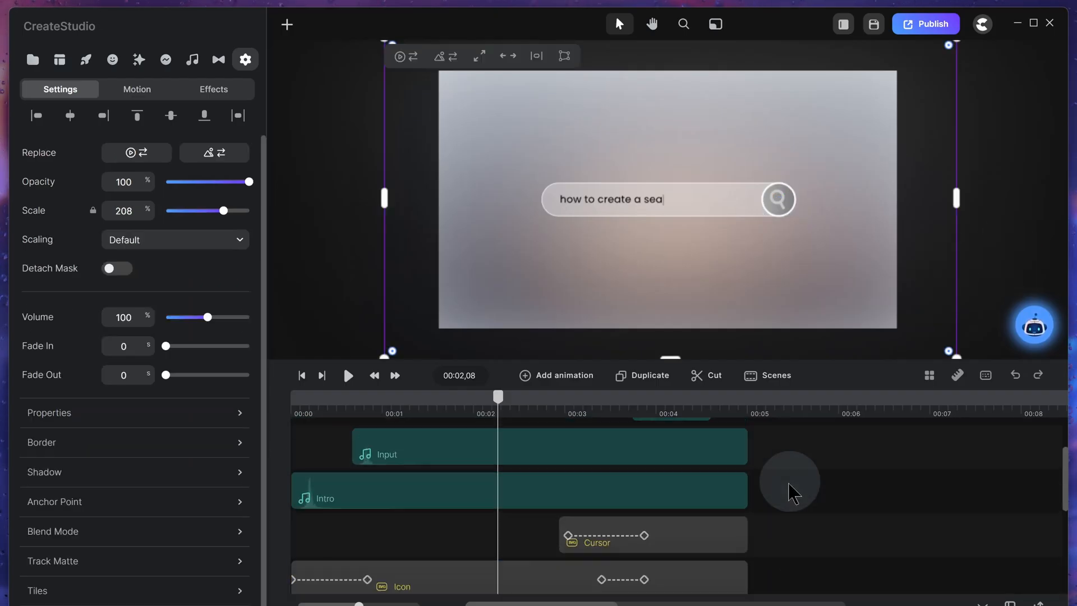
Step: Set the Button shape's border color to light gray e2e2e2 and its width to 8 px at the timeline start, and check the result at 00:02,16
scroll(789, 485, "down", 5)
left_click(691, 545)
left_click_drag(499, 398, 296, 393)
left_click(164, 246)
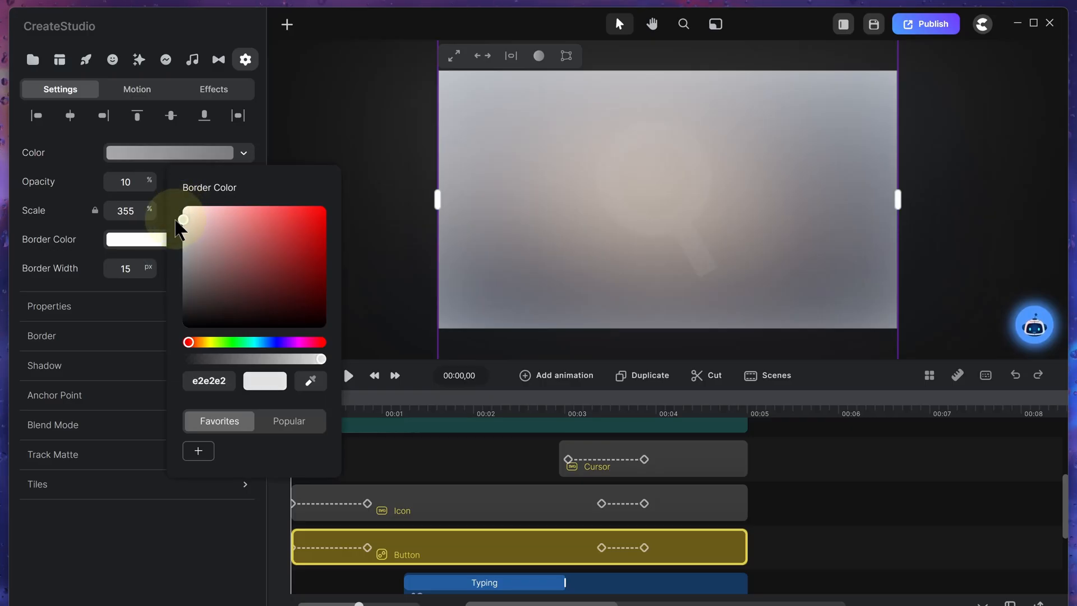
left_click(129, 270)
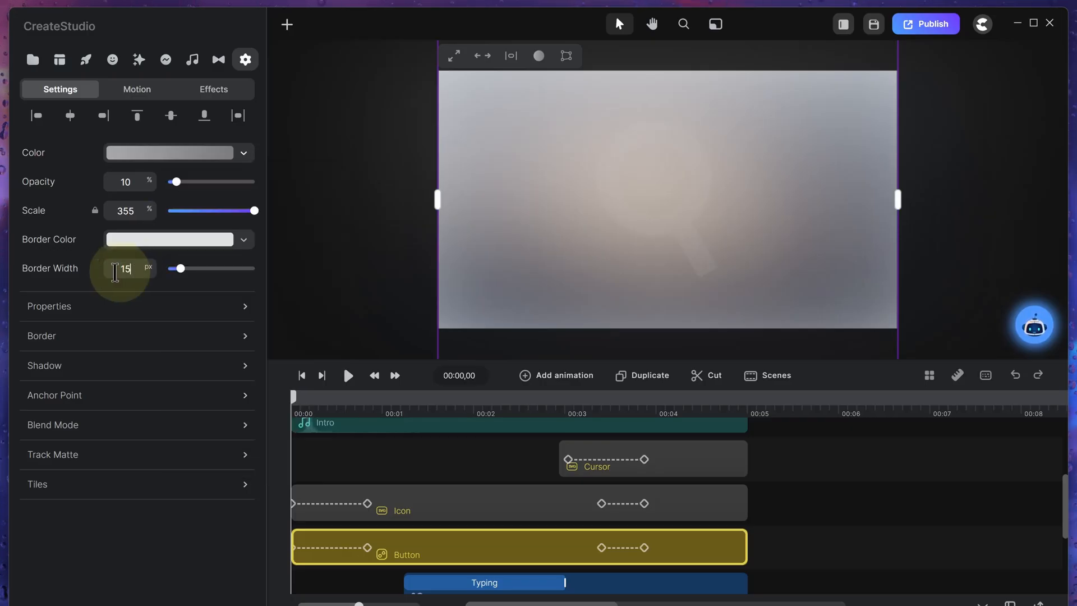
left_click_drag(114, 272, 162, 261)
type("8")
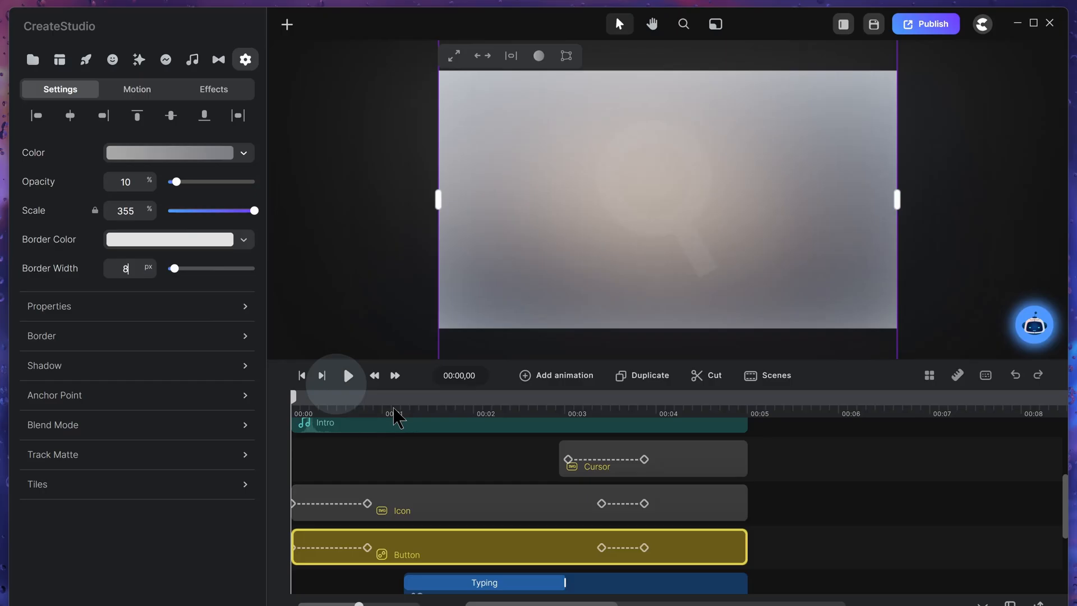
left_click(522, 401)
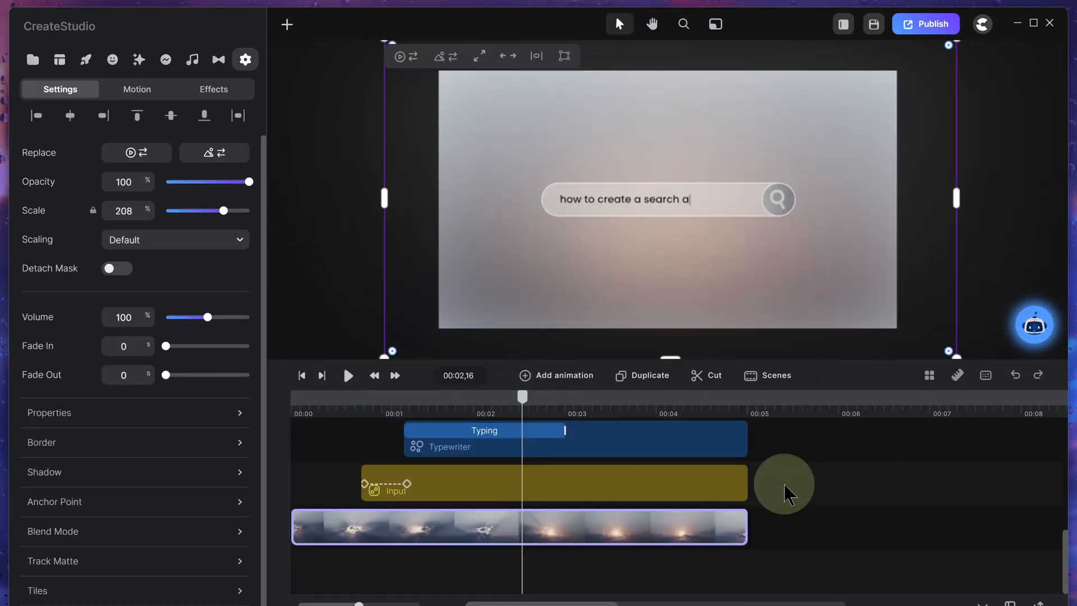
Step: Group all layers on the timeline into a single group and rename it Theme 1
key("ctrl+a")
right_click(729, 486)
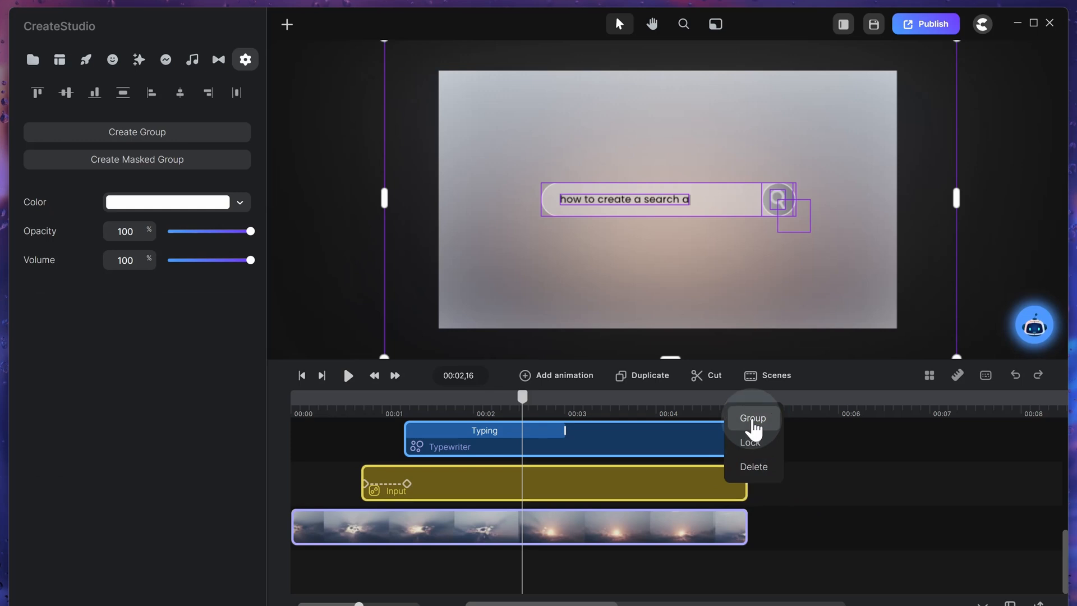
left_click(753, 422)
right_click(440, 489)
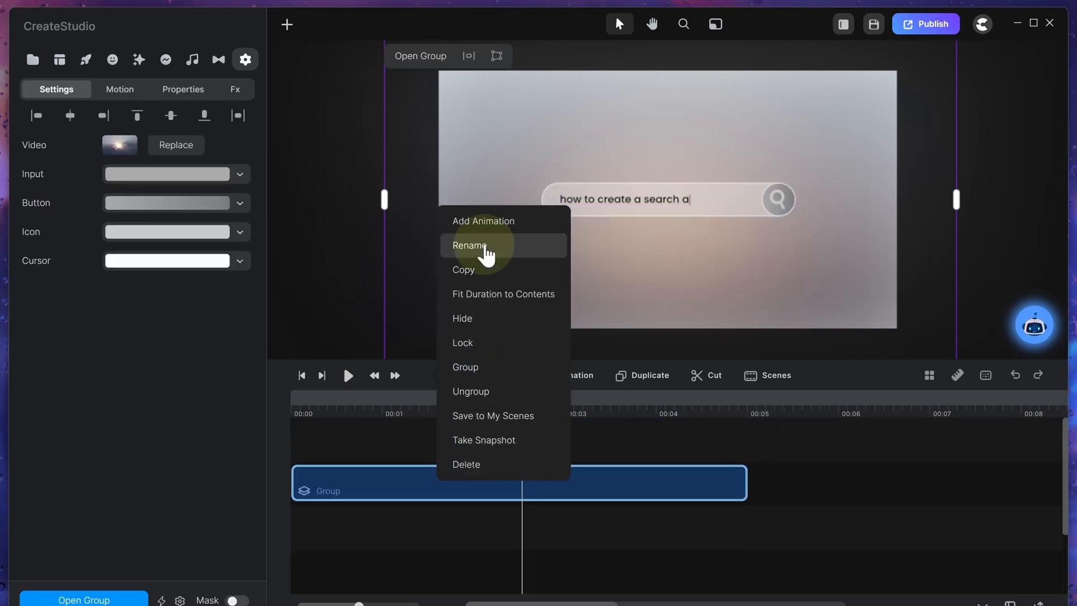
left_click(470, 245)
left_click(494, 494)
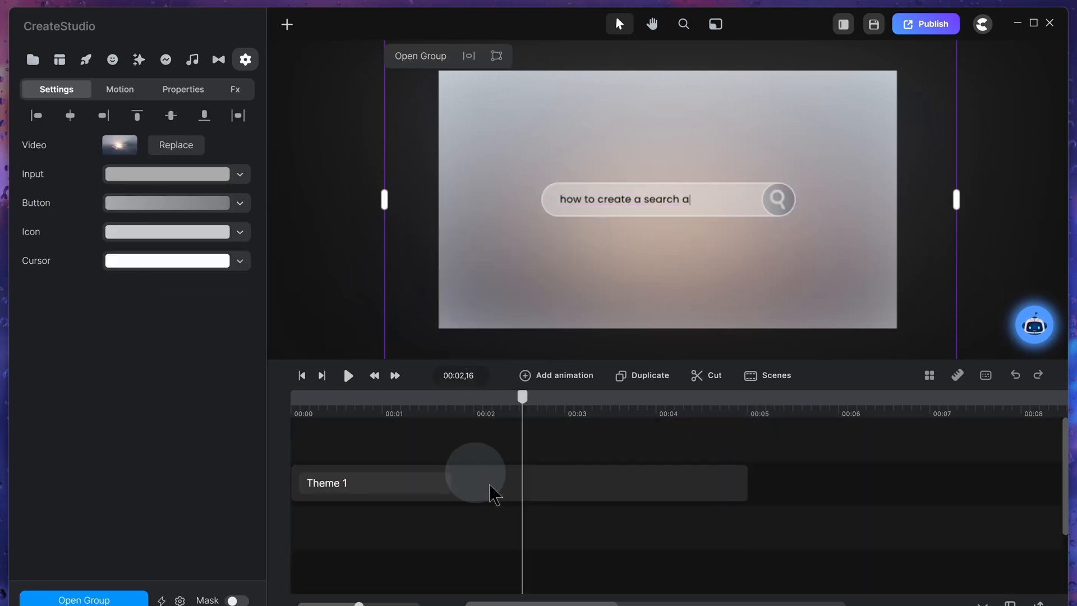
Step: Save the Theme 1 group to My Scenes
right_click(490, 486)
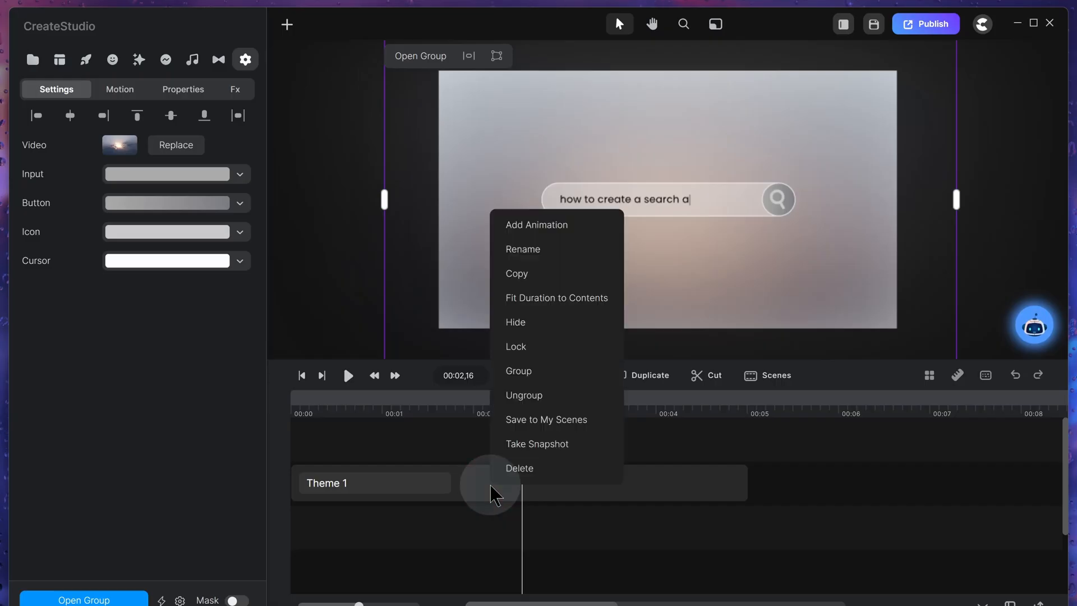
left_click(494, 526)
right_click(505, 489)
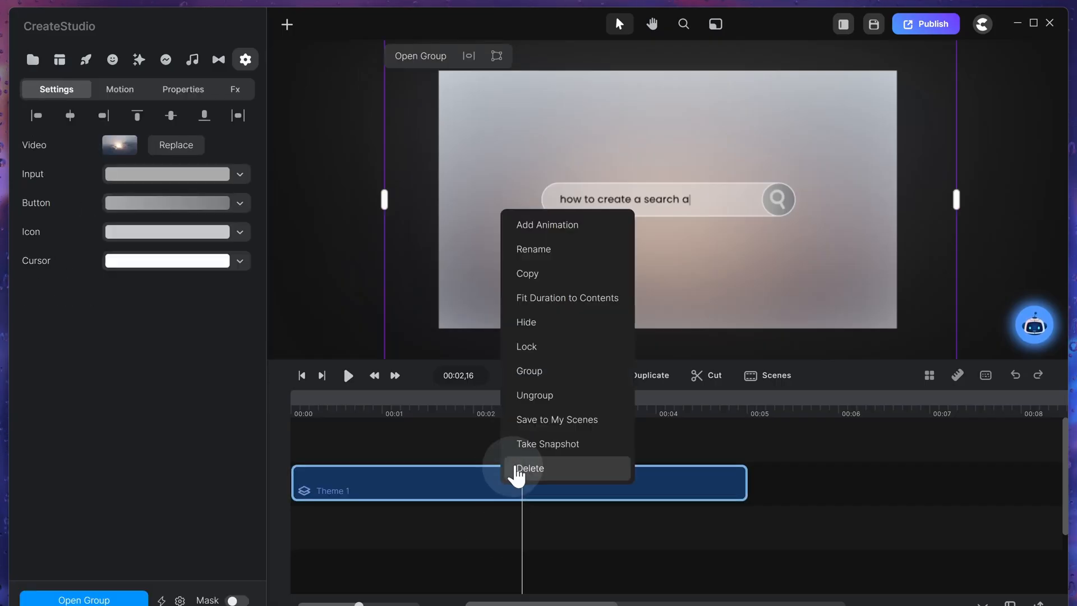
left_click(559, 425)
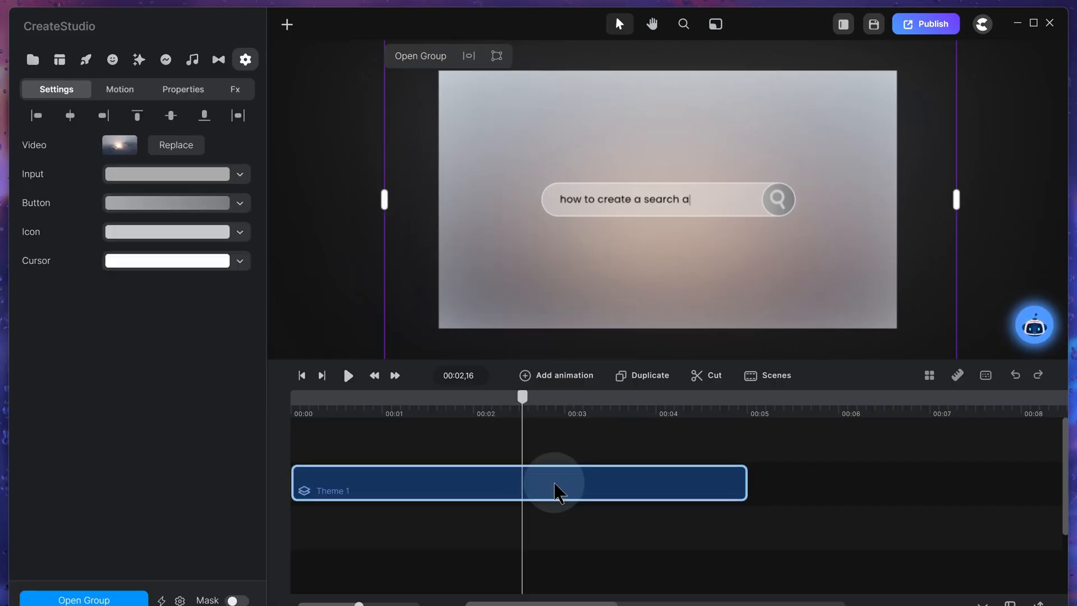